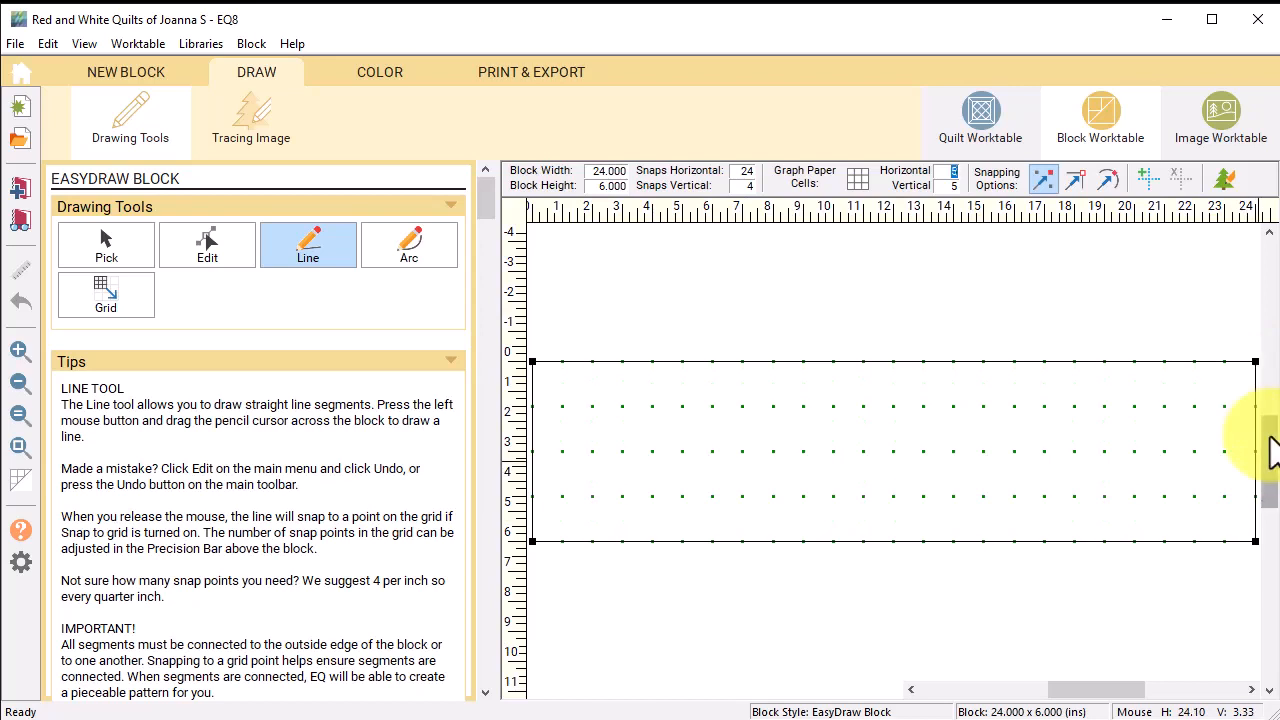
Step: Draw vertical lines from the top to the bottom edge across the left half of the block
drag(1269, 440, 1267, 466)
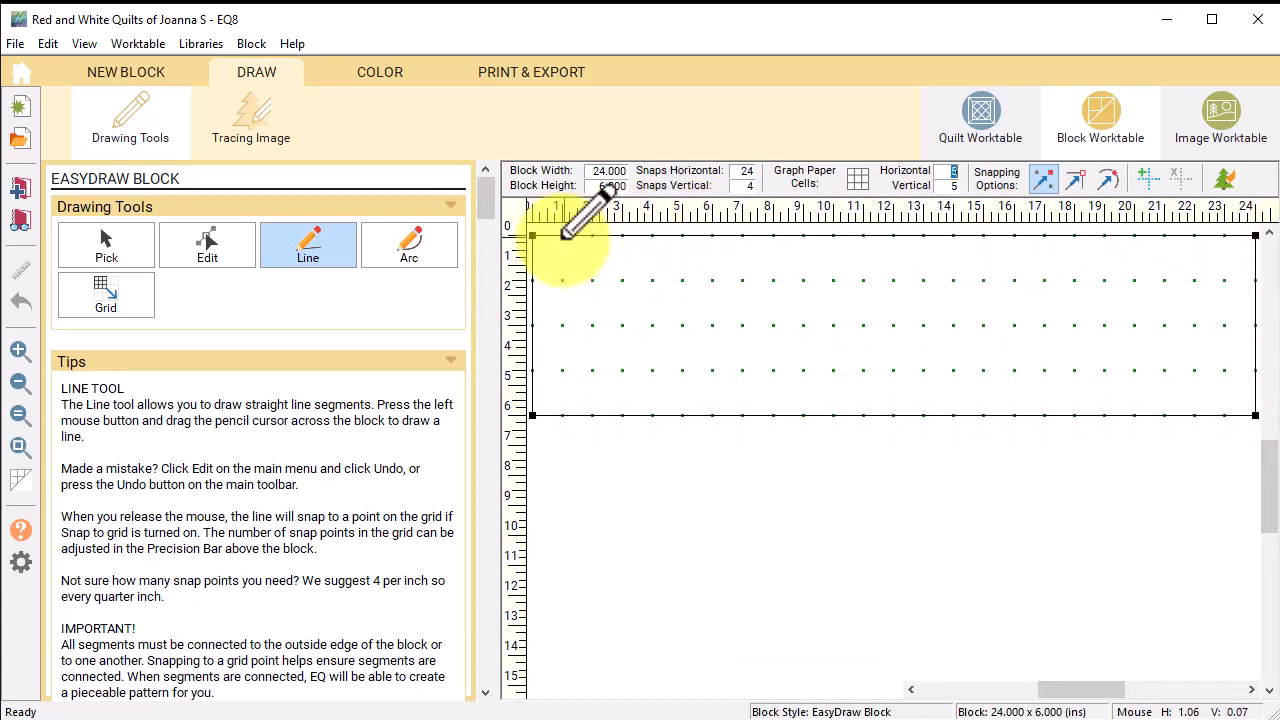
drag(563, 237, 563, 415)
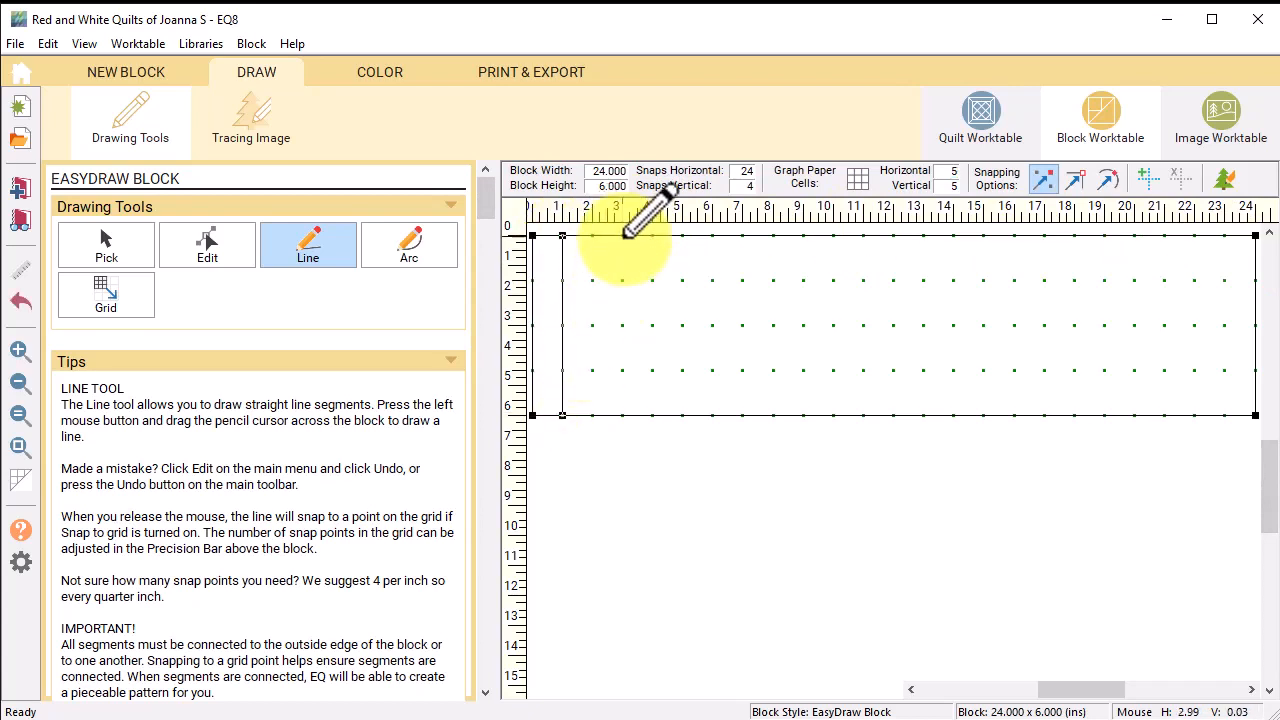
drag(624, 237, 623, 413)
drag(653, 237, 683, 412)
drag(713, 237, 713, 413)
drag(773, 237, 773, 412)
drag(803, 237, 803, 412)
drag(833, 237, 863, 412)
Step: Add the remaining vertical strip lines across the right side up to the right edge
mouse_move(923, 237)
mouse_down()
mouse_move(923, 413)
mouse_move(953, 413)
mouse_up()
drag(983, 237, 983, 413)
drag(1014, 237, 1014, 413)
mouse_move(1075, 237)
mouse_down()
mouse_move(1077, 413)
mouse_move(1105, 413)
mouse_up()
drag(1134, 237, 1164, 413)
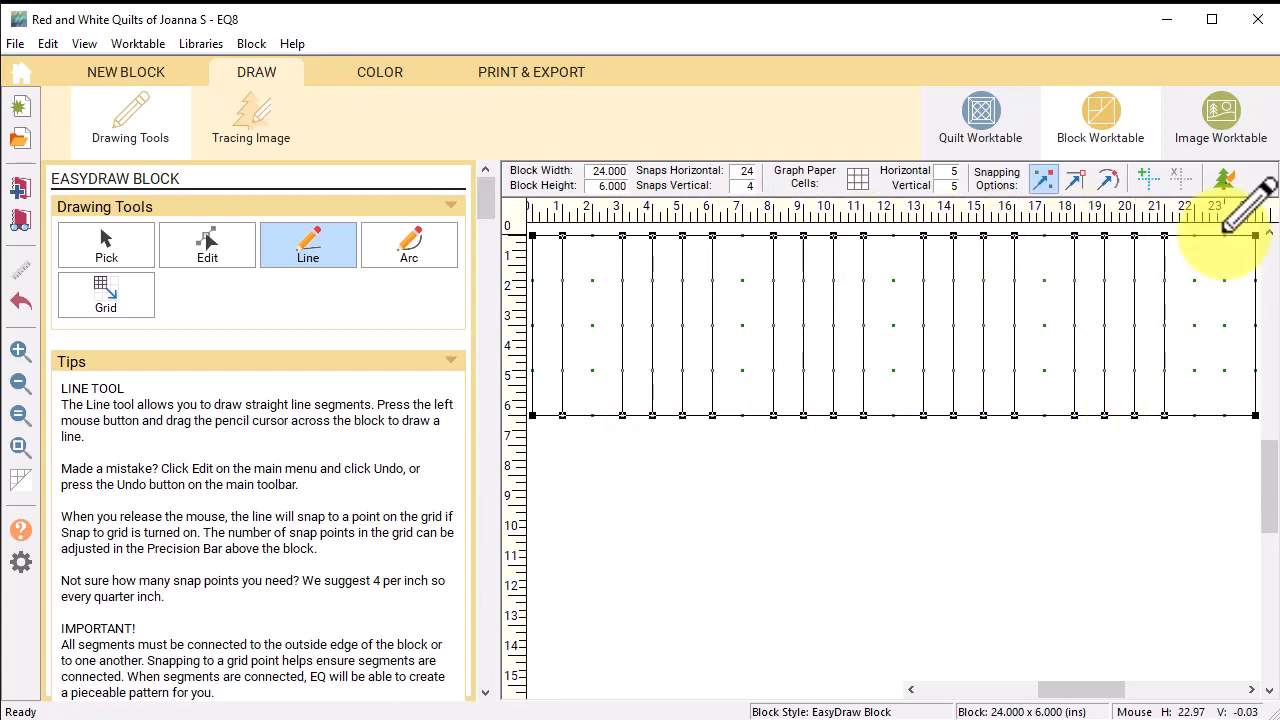
drag(1224, 237, 1224, 413)
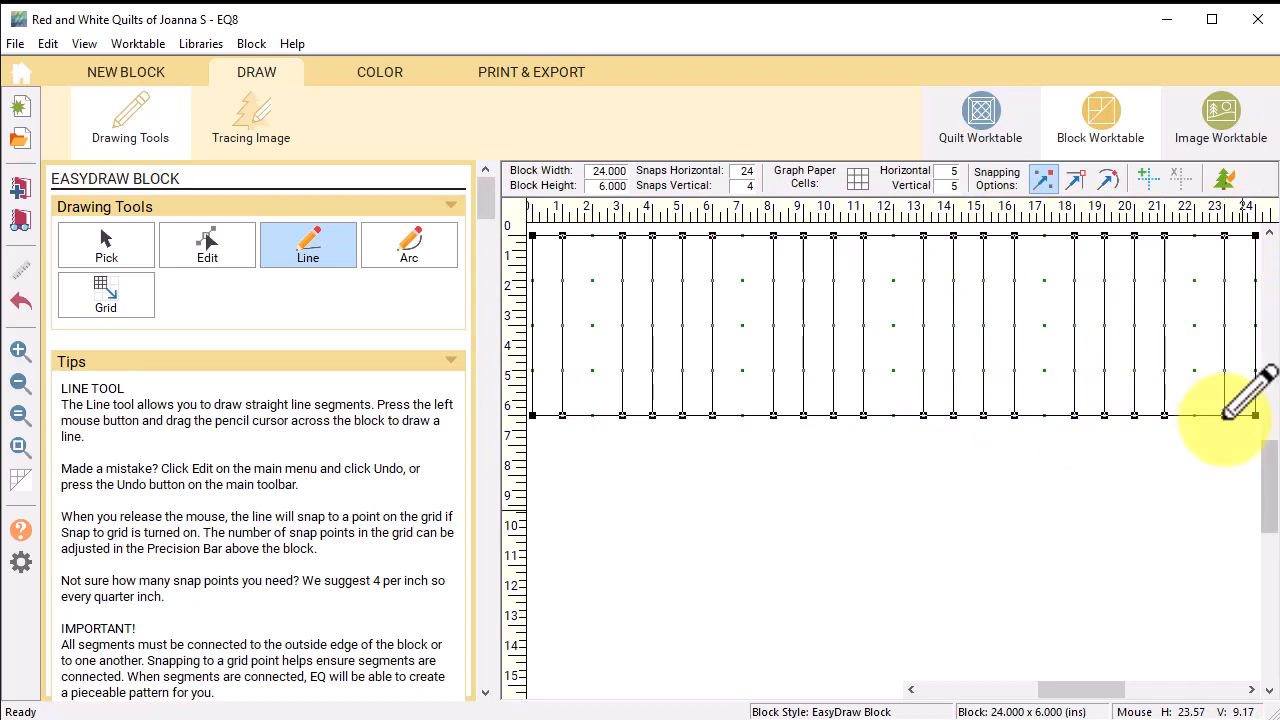
Step: Paint every other strip of the block with the red fabric
click(382, 72)
click(124, 533)
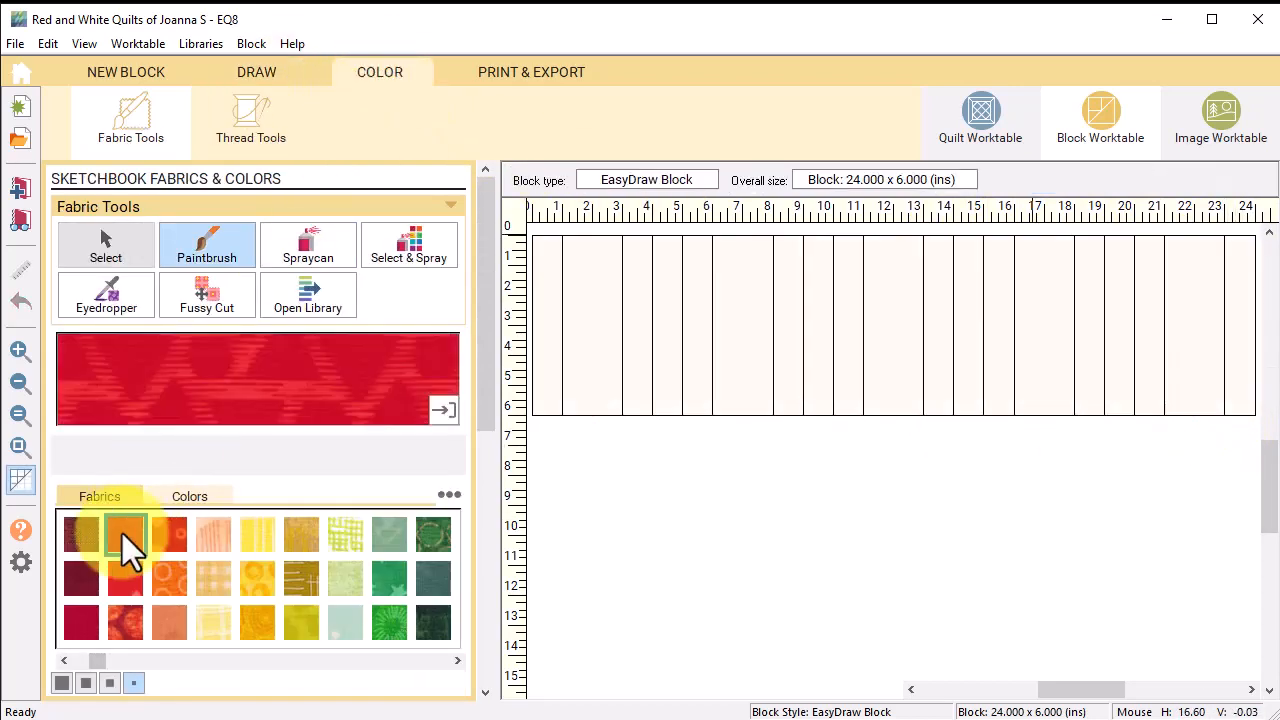
click(595, 262)
click(666, 268)
click(743, 280)
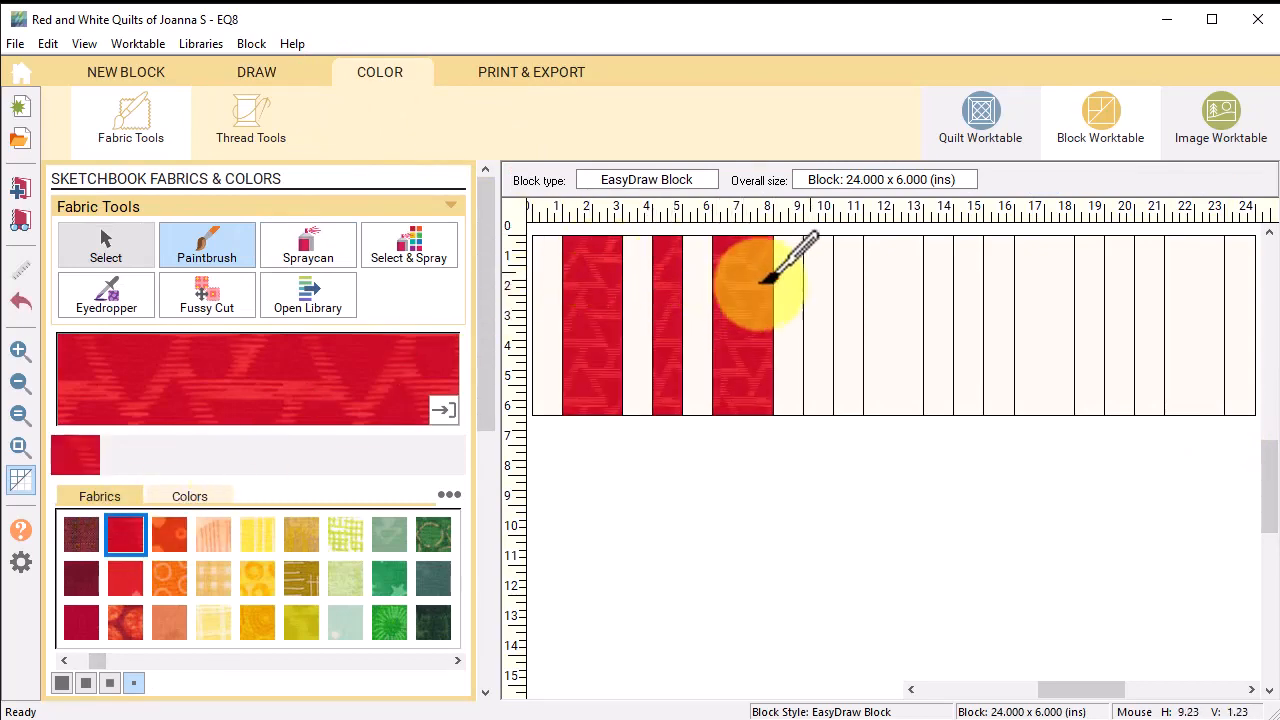
click(818, 280)
click(890, 275)
click(968, 278)
click(1030, 280)
click(1120, 285)
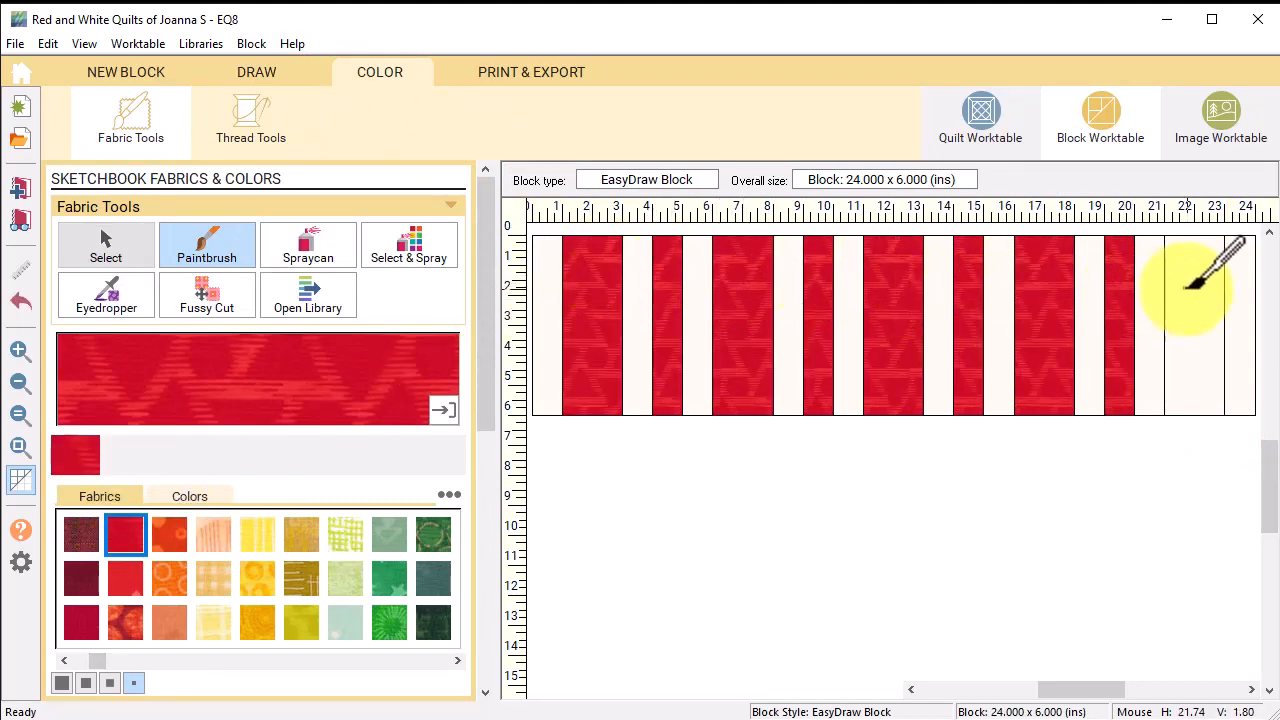
click(1185, 283)
Step: Spraycan white fabric onto all remaining strips, then start a new block
drag(100, 660, 400, 662)
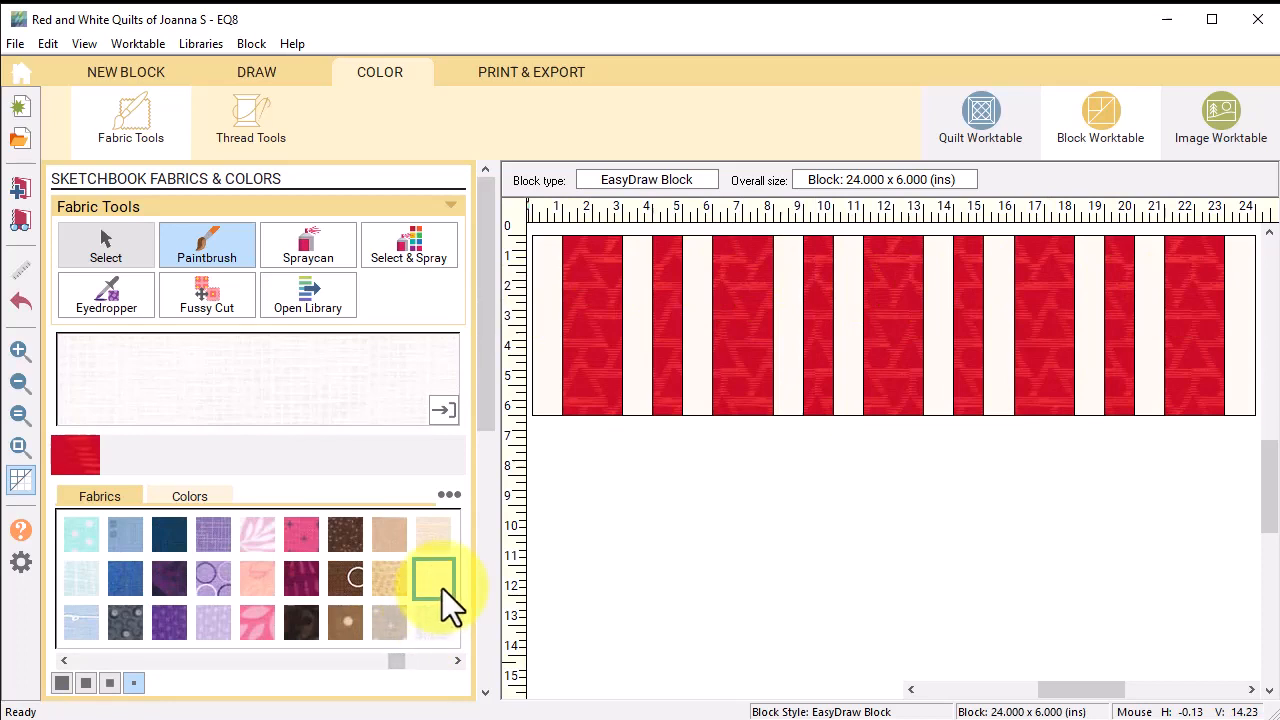
click(305, 244)
click(548, 278)
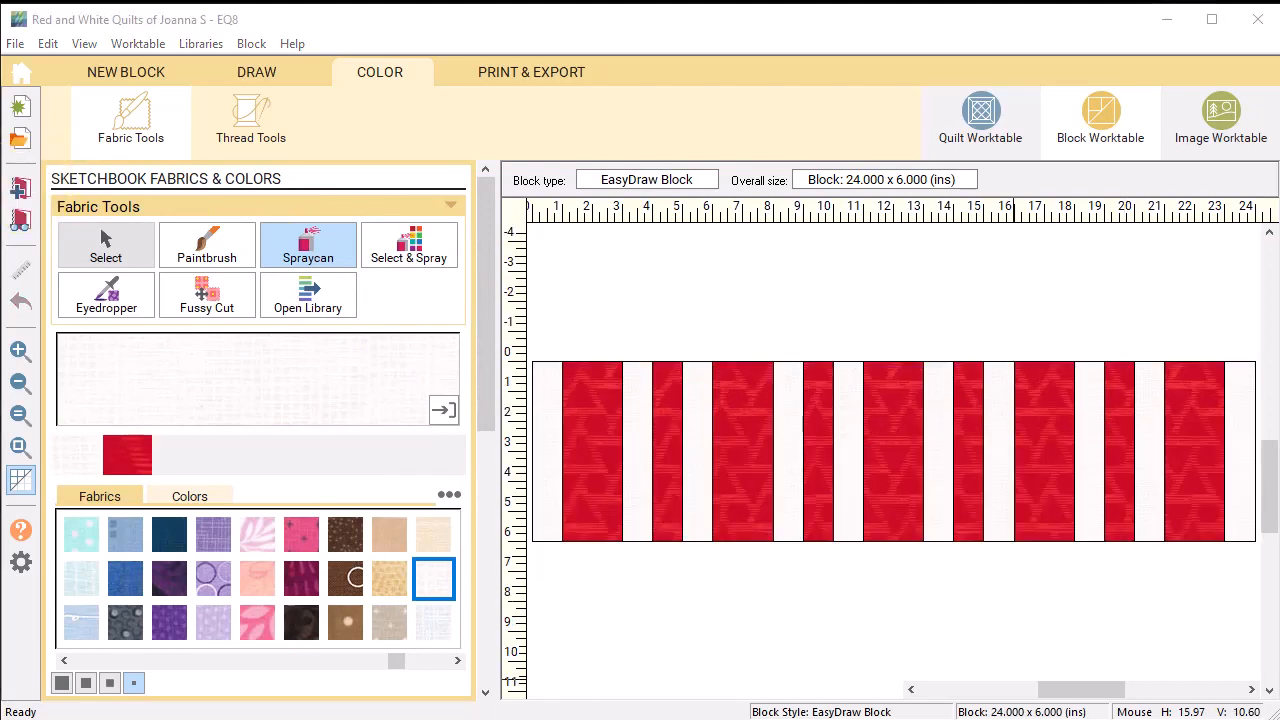
click(137, 72)
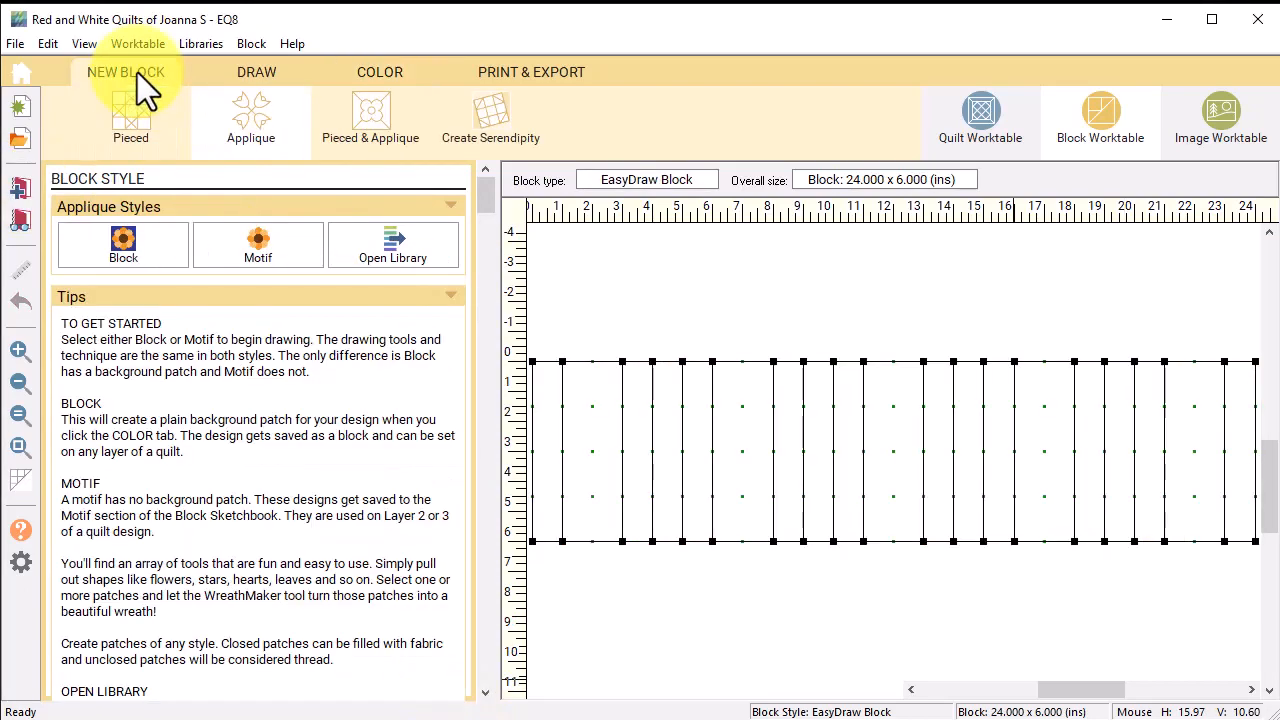
Step: Start a 1 × 1 inch EasyDraw pieced block with snaps set to 4
click(130, 120)
click(131, 248)
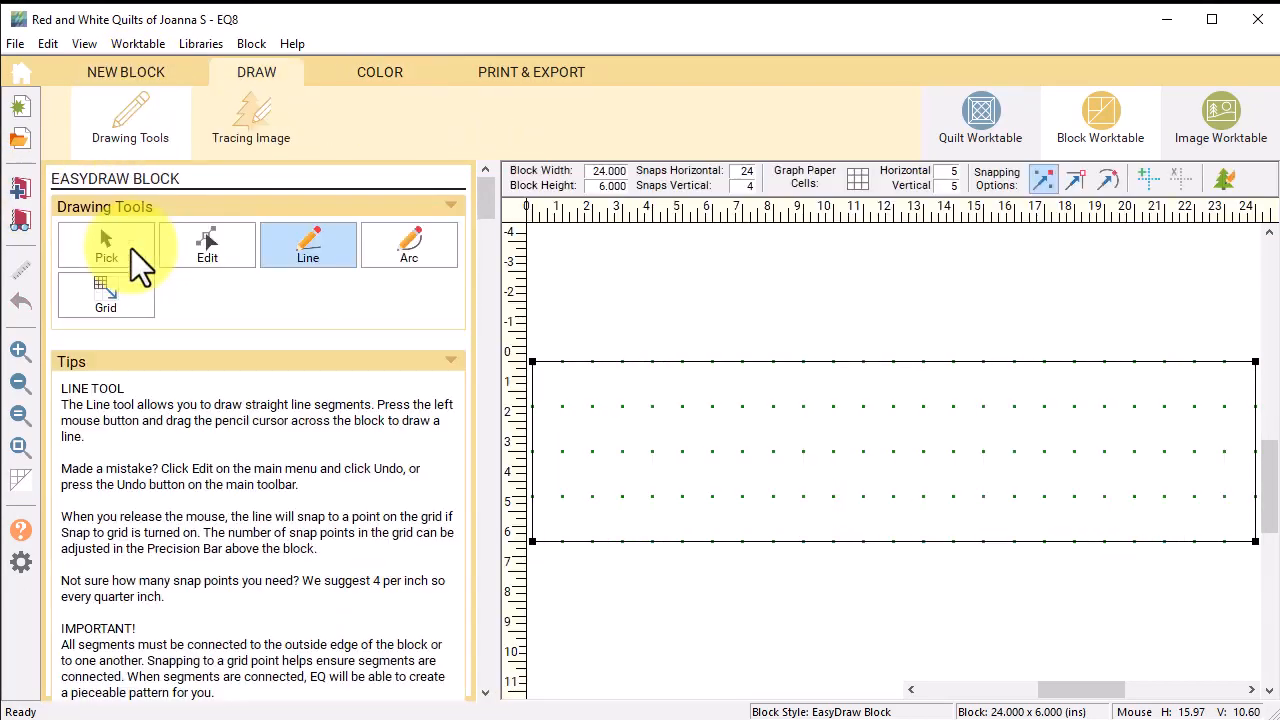
drag(591, 174, 632, 173)
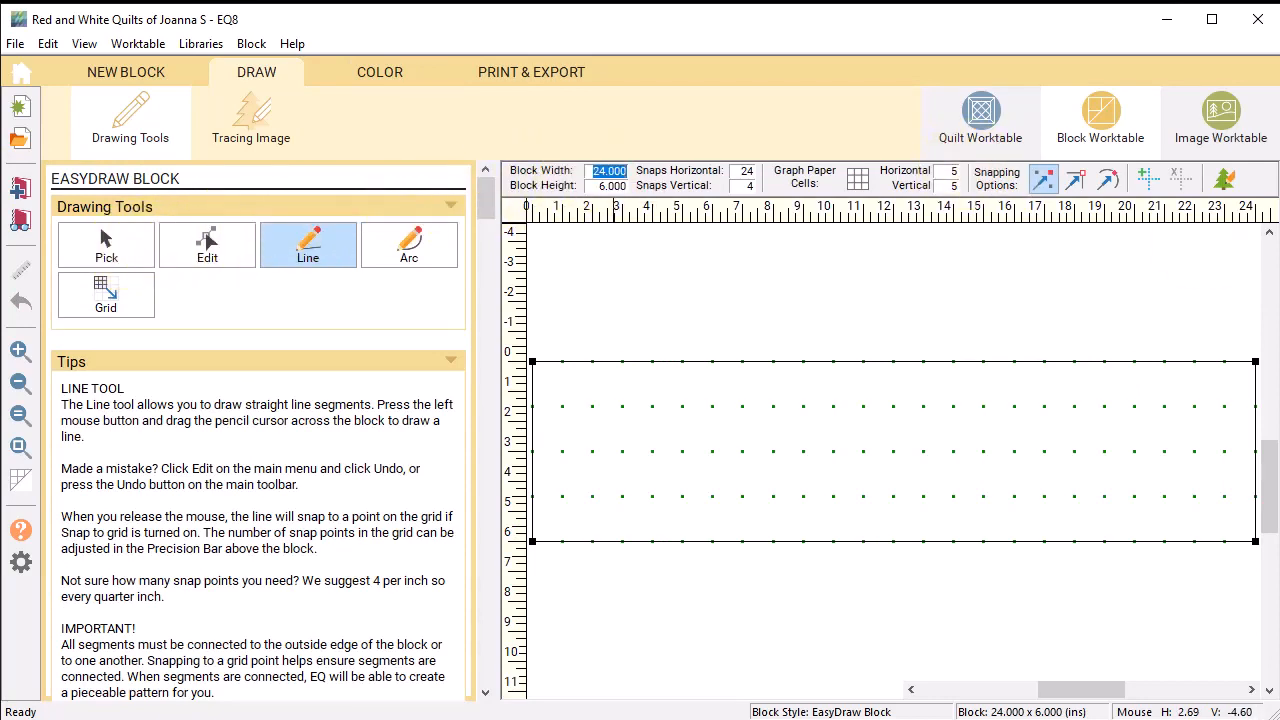
text(1)
key(Tab)
text(1)
key(Tab)
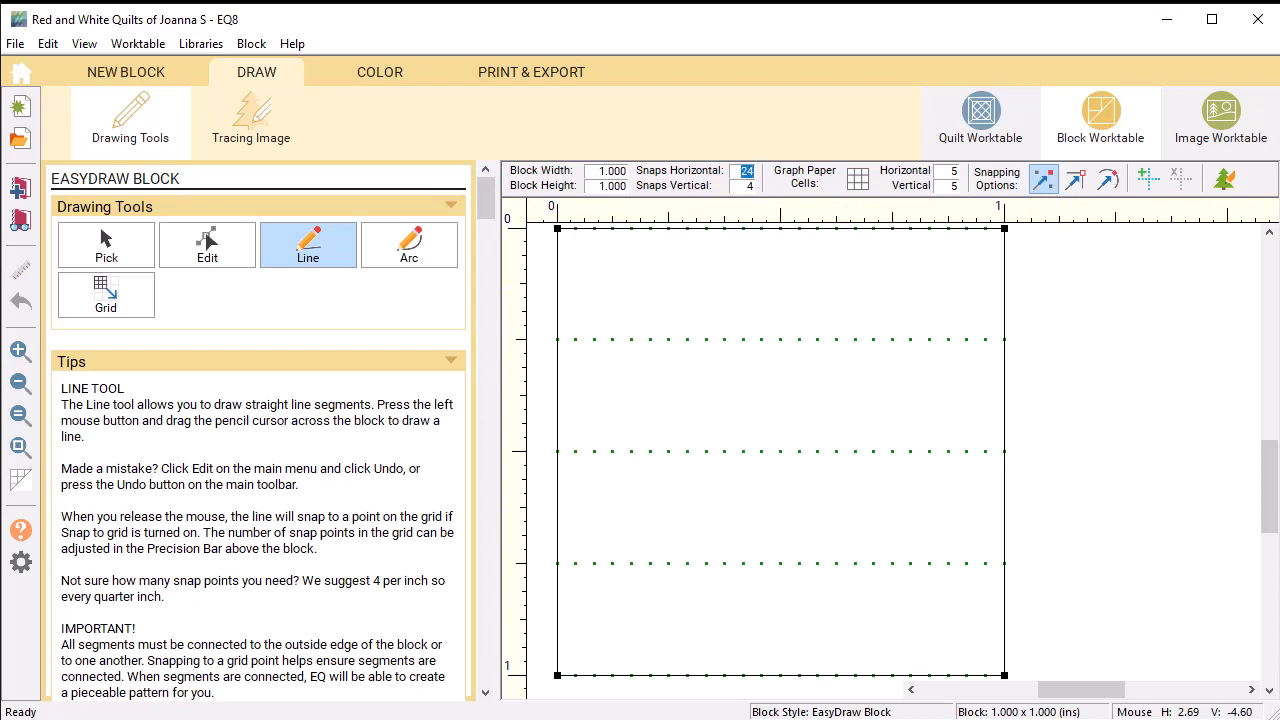
key(Tab)
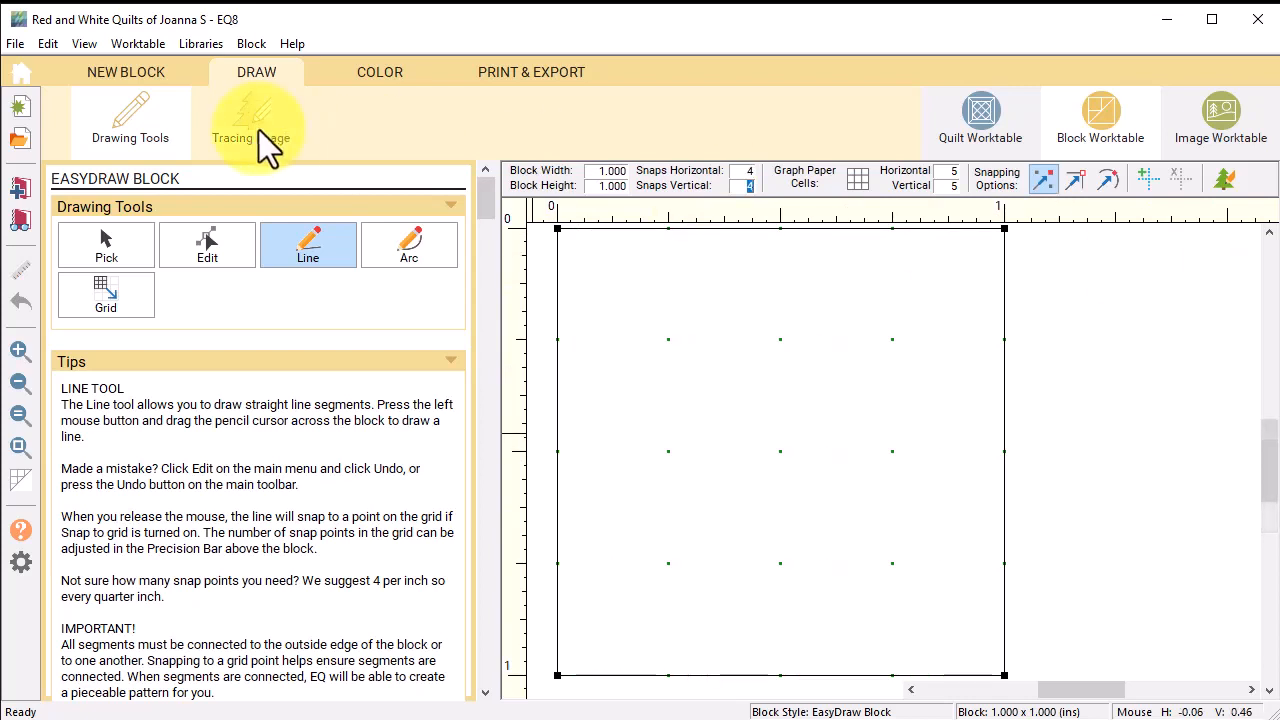
Step: Draw a corner-to-corner diagonal, colour the triangles white and red, and save to the Sketchbook
click(304, 243)
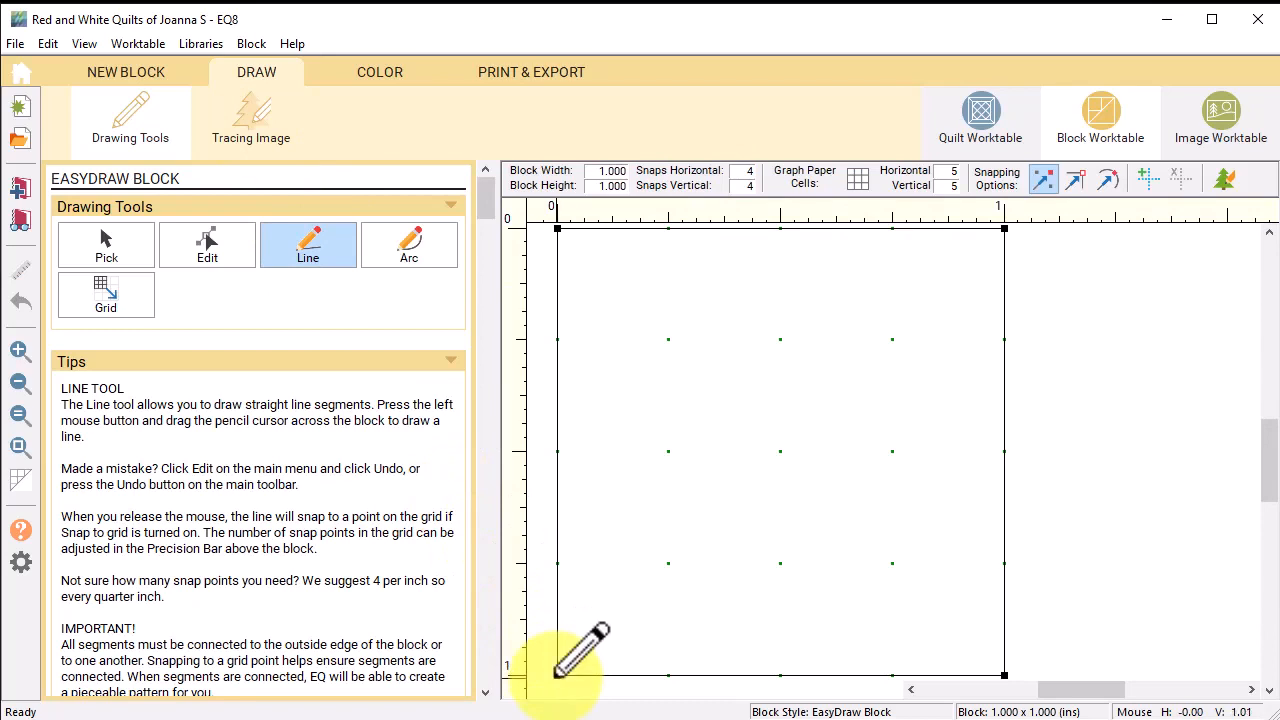
mouse_move(557, 672)
mouse_down()
mouse_move(830, 432)
mouse_move(1004, 229)
mouse_up()
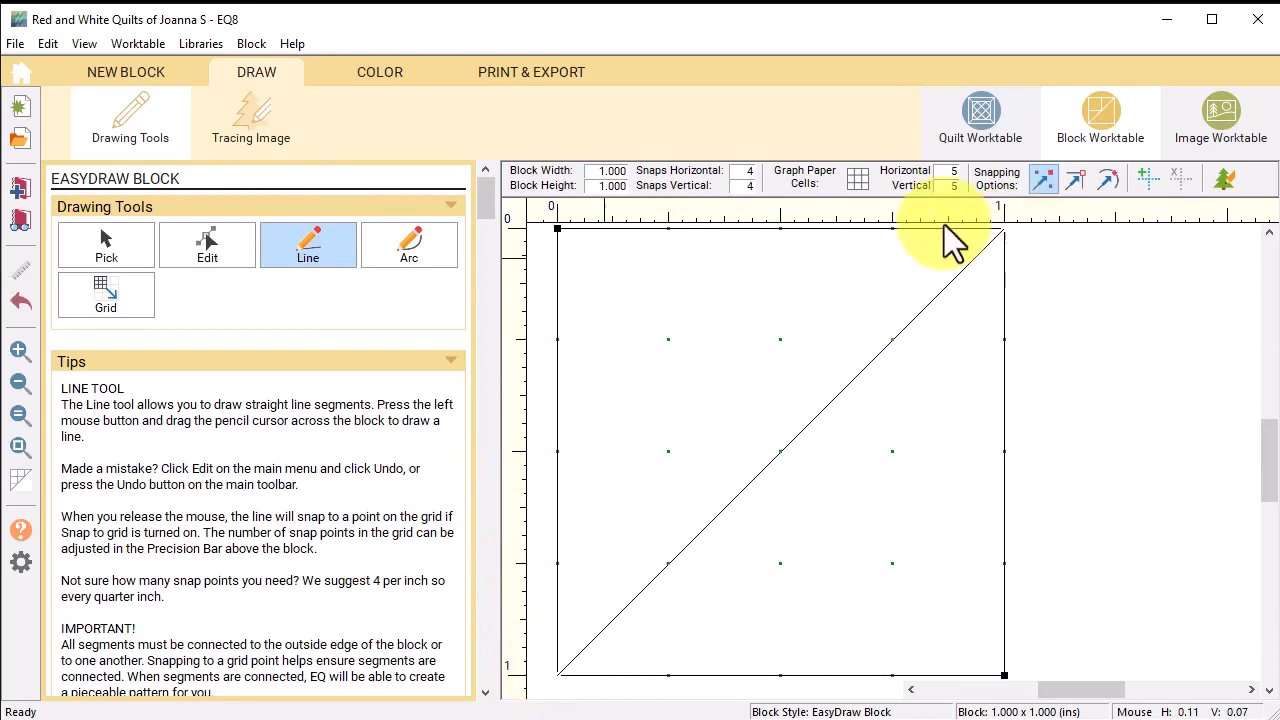
click(373, 72)
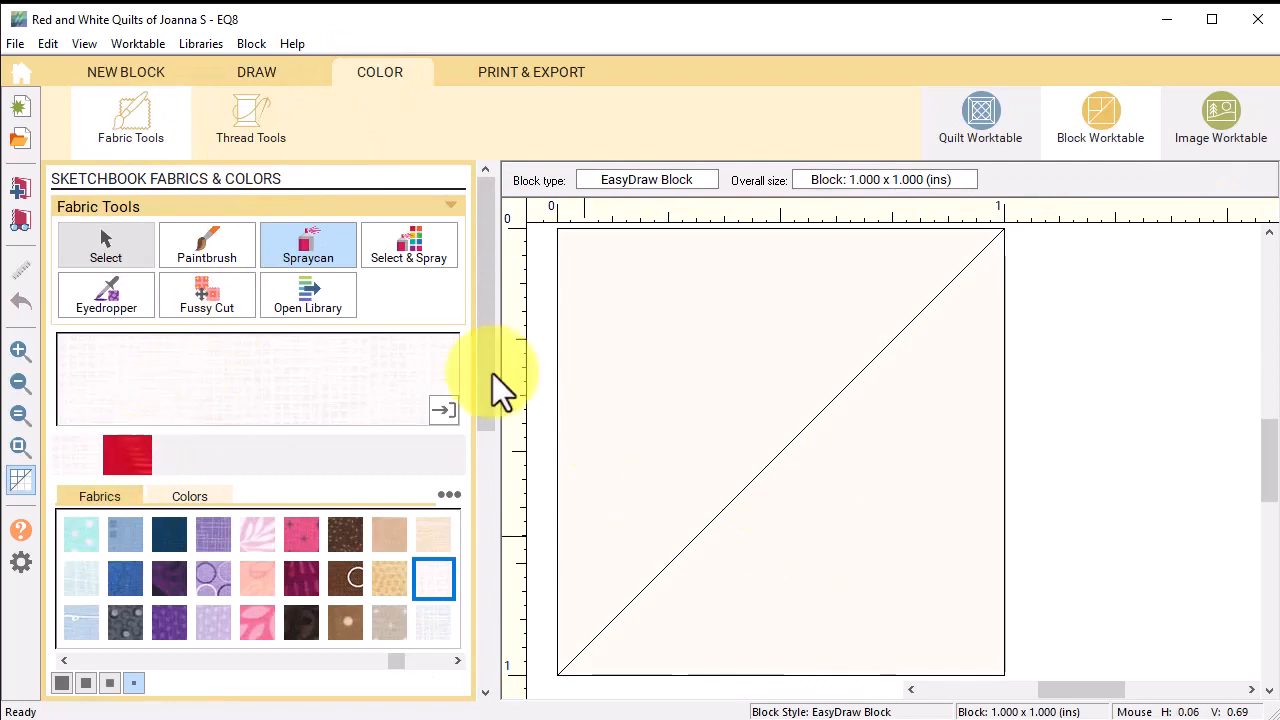
click(218, 241)
click(847, 541)
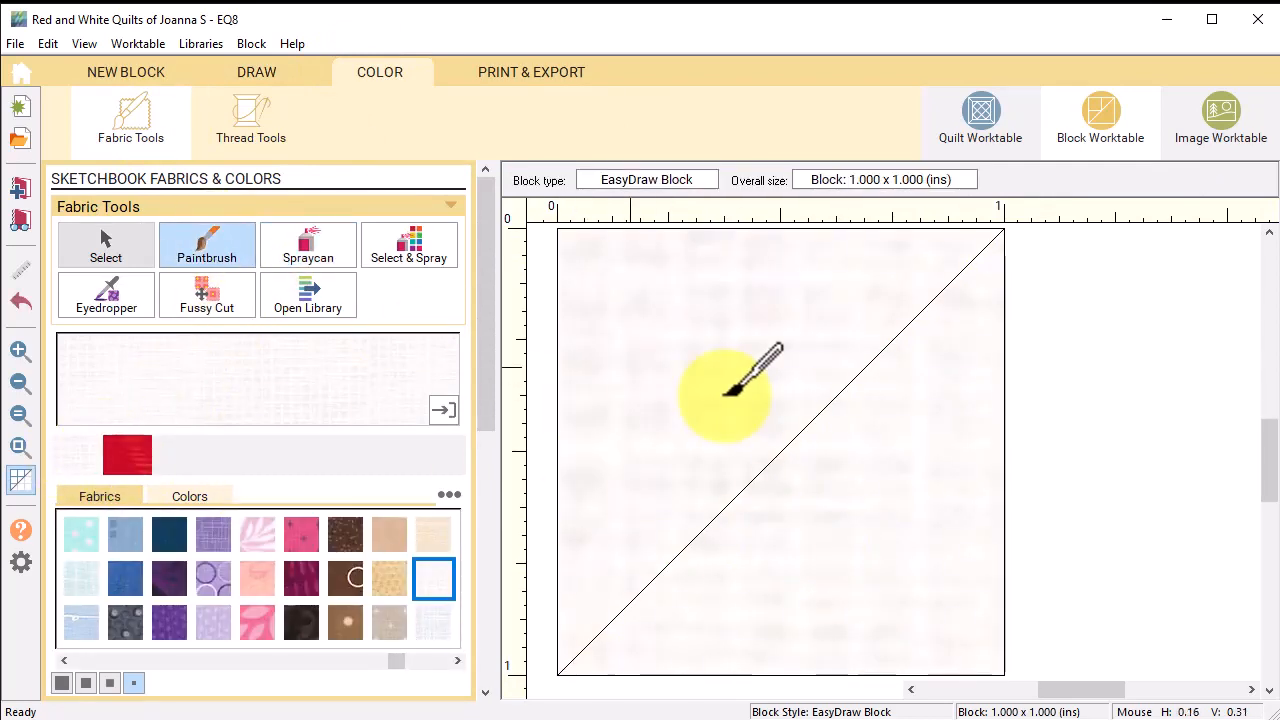
click(130, 455)
click(790, 325)
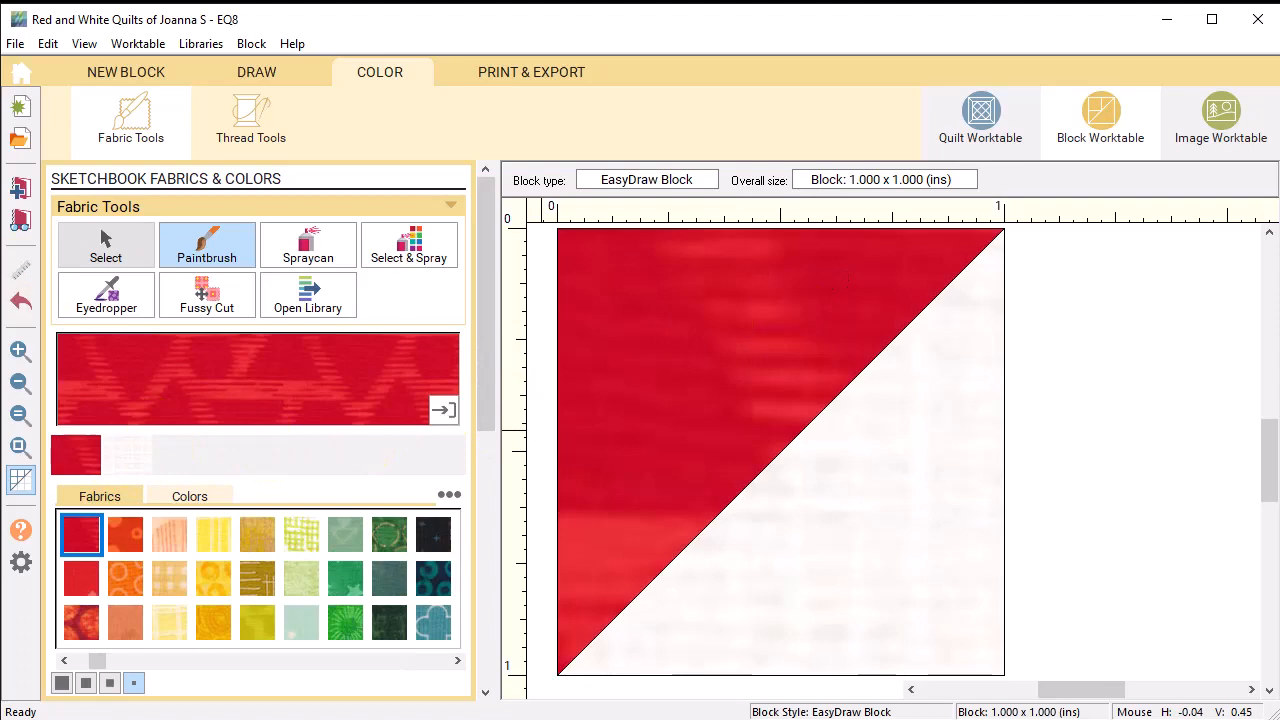
click(20, 188)
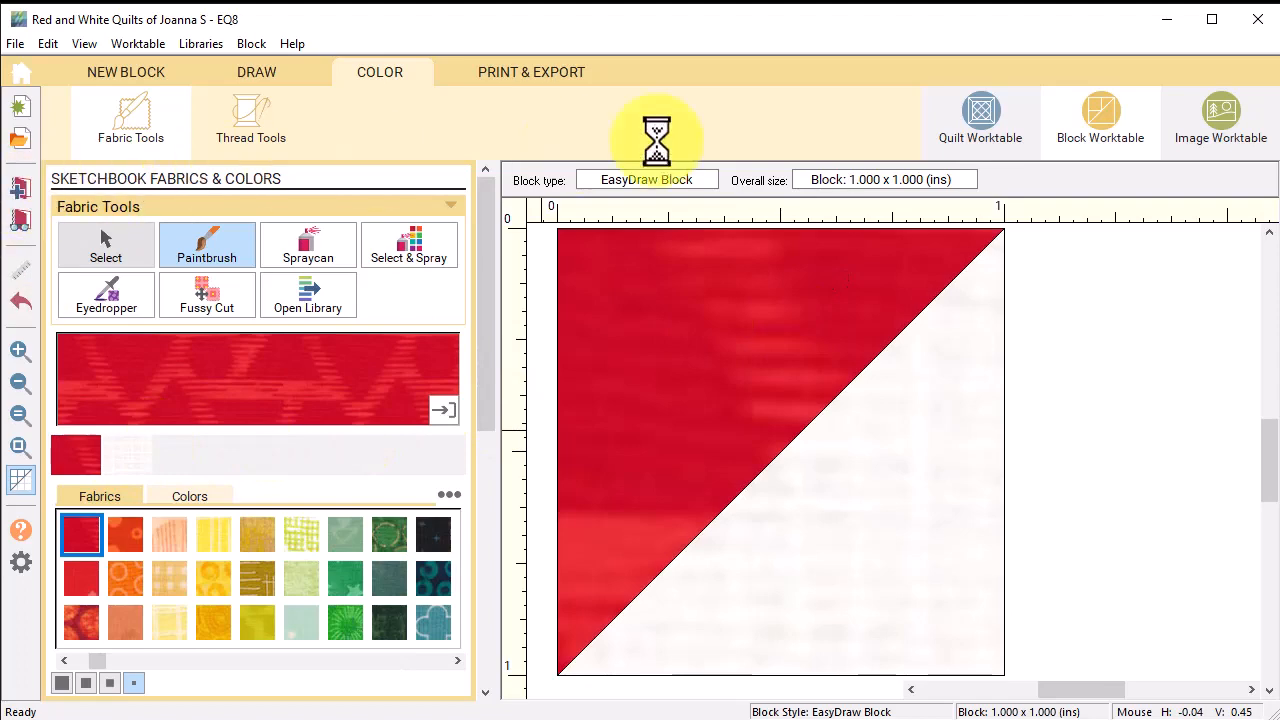
click(145, 70)
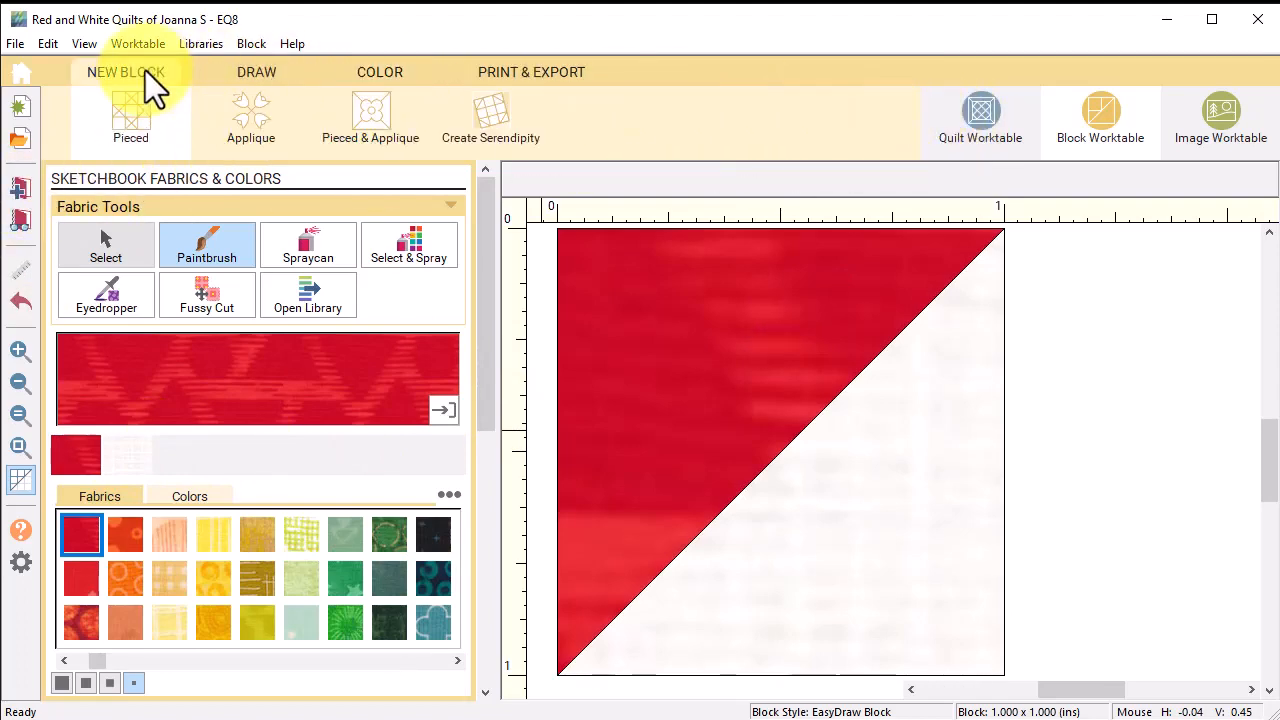
Step: Create a 2-inch-wide EasyDraw block with lines from both bottom corners to the top centre
click(132, 120)
click(129, 245)
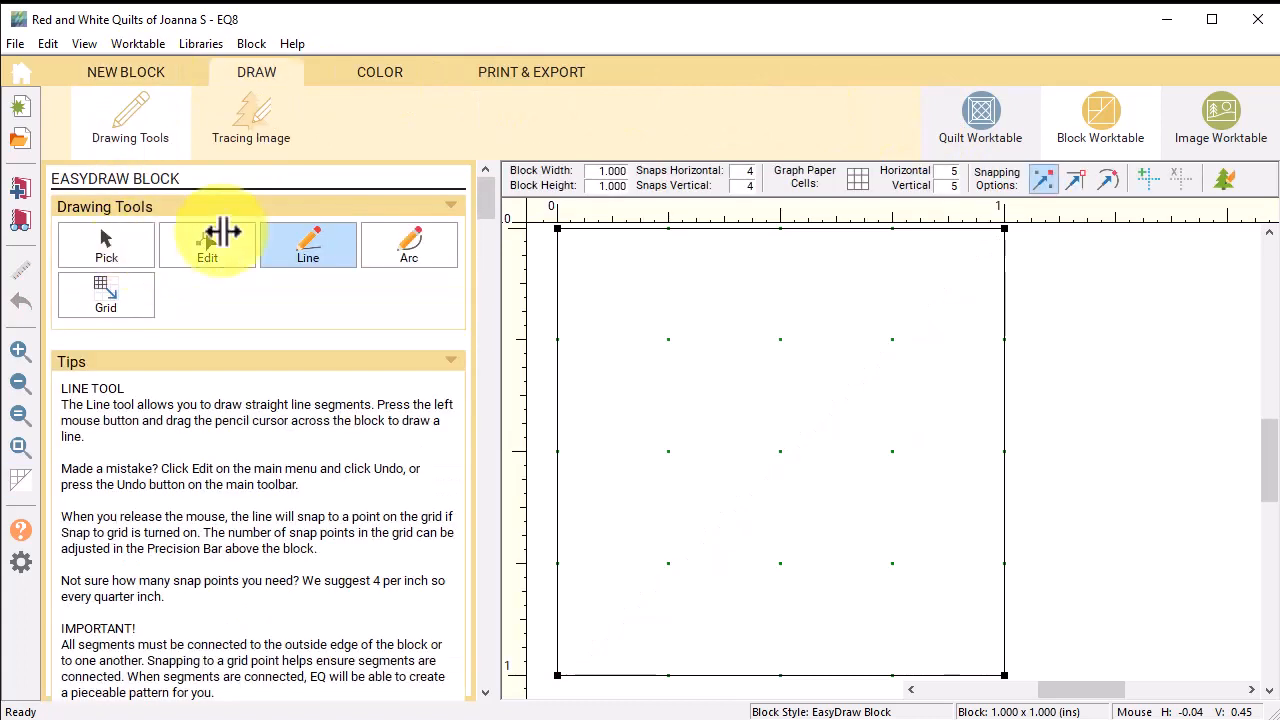
click(600, 171)
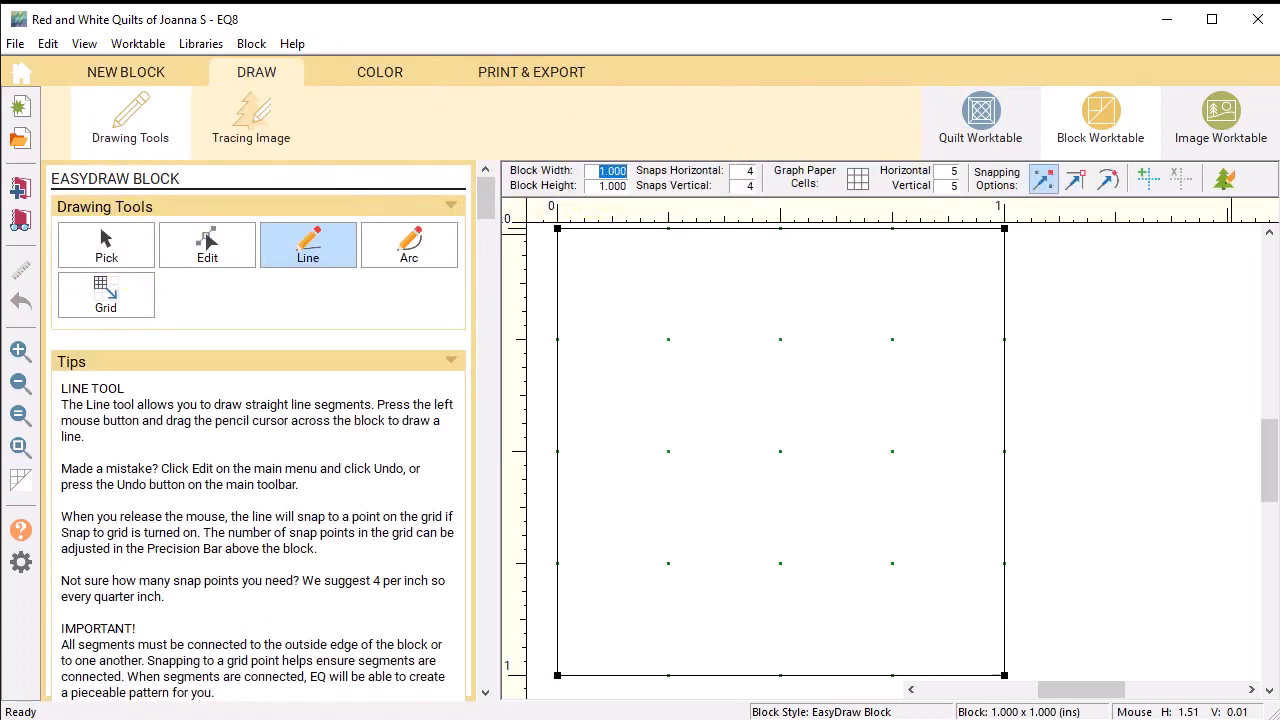
text(2)
key(Tab)
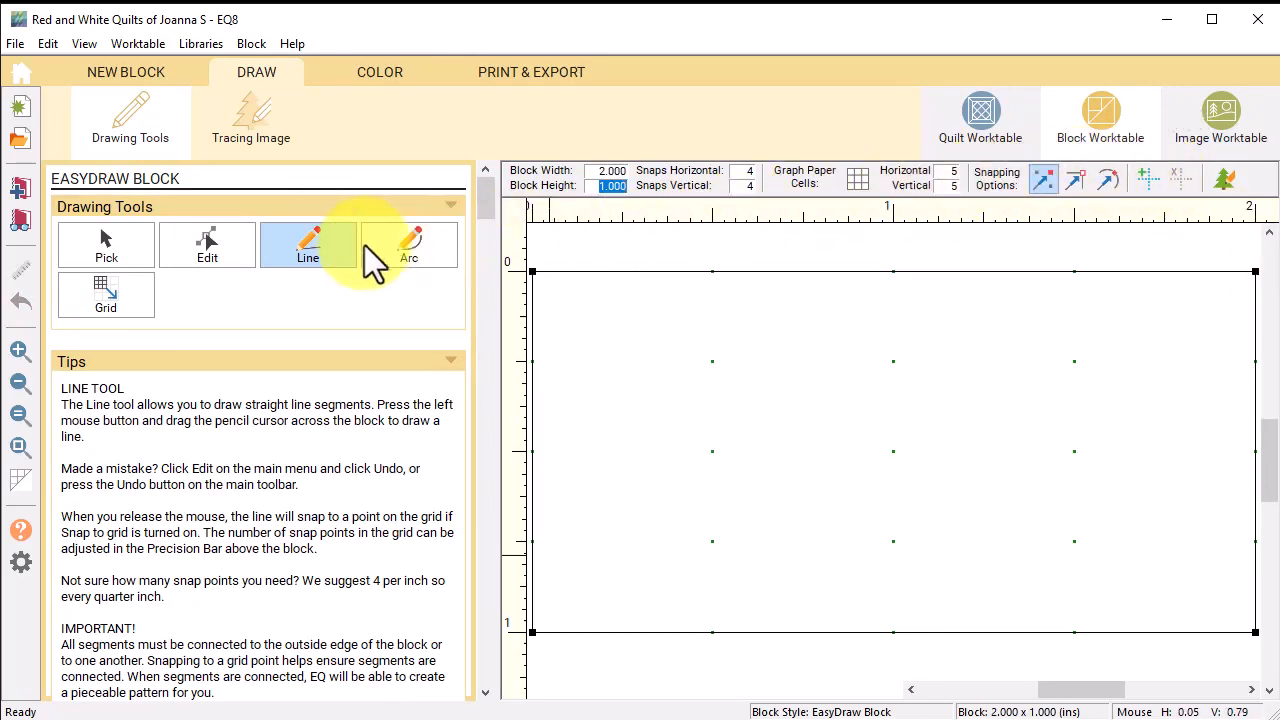
click(310, 250)
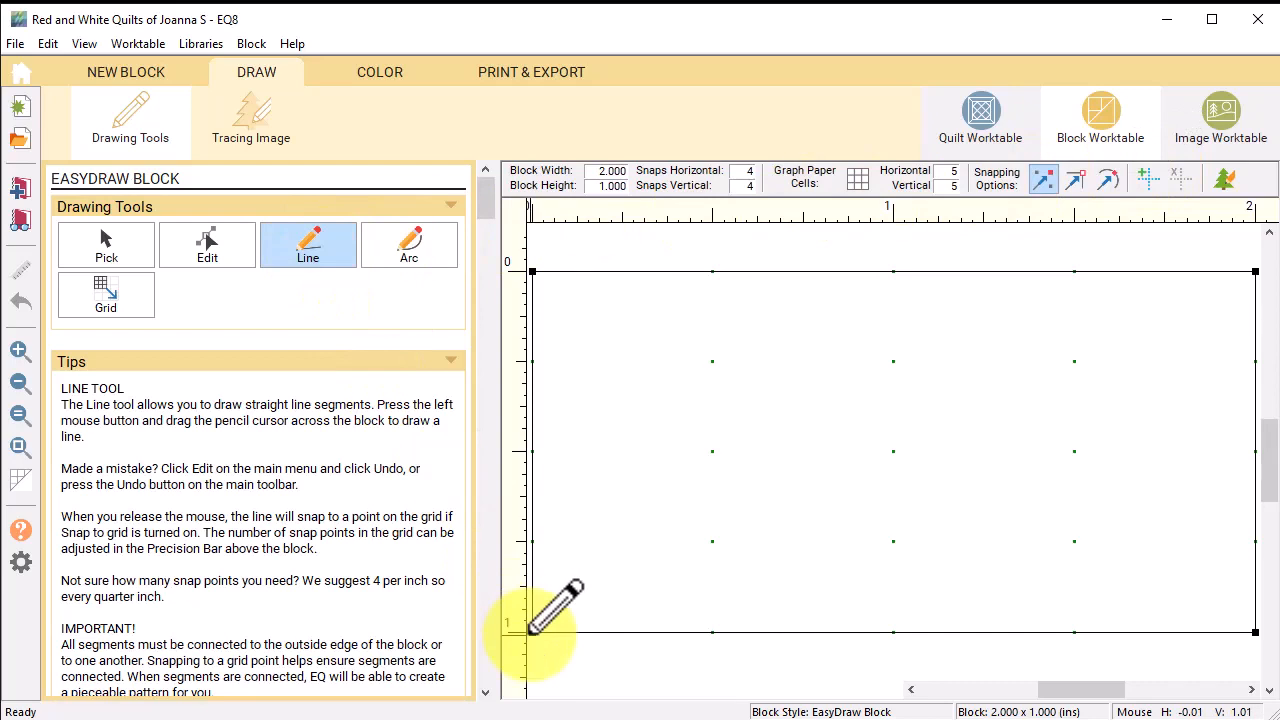
drag(528, 624, 894, 272)
mouse_move(1256, 630)
mouse_down()
mouse_move(935, 345)
mouse_move(906, 272)
mouse_up()
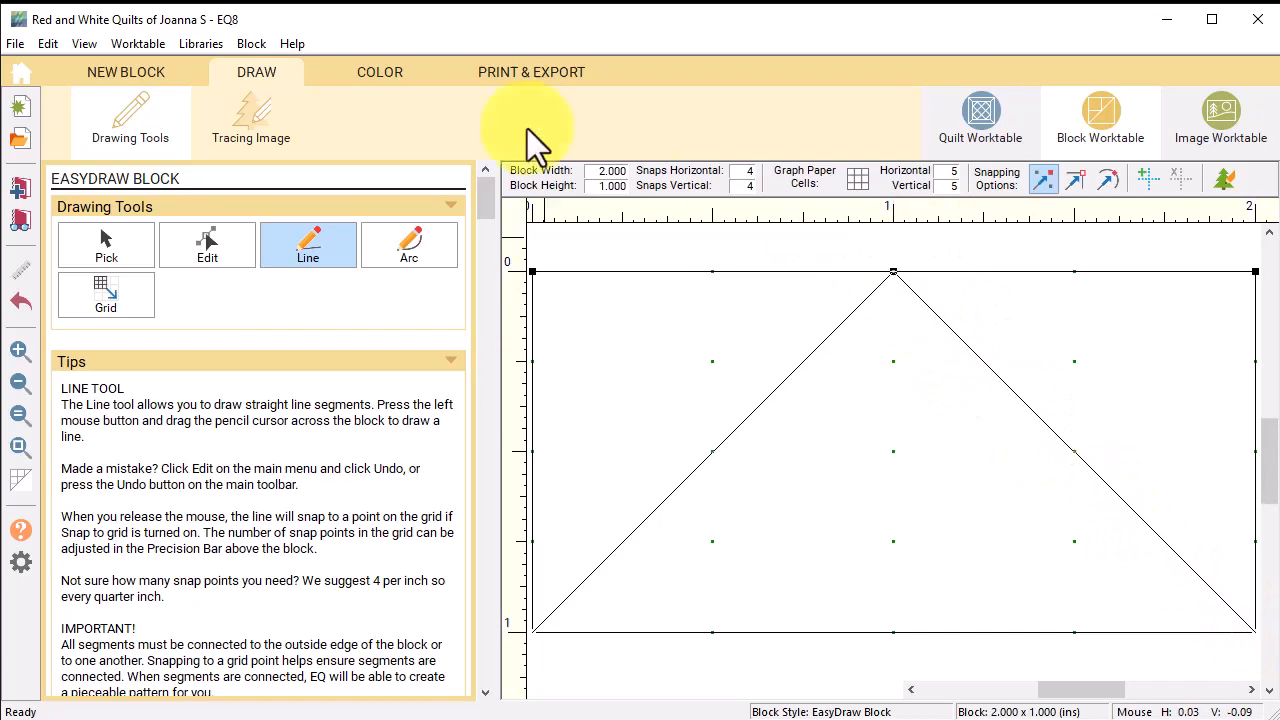
Step: Colour the centre triangle white and the side triangles red, and add it to the Sketchbook
click(379, 73)
click(128, 448)
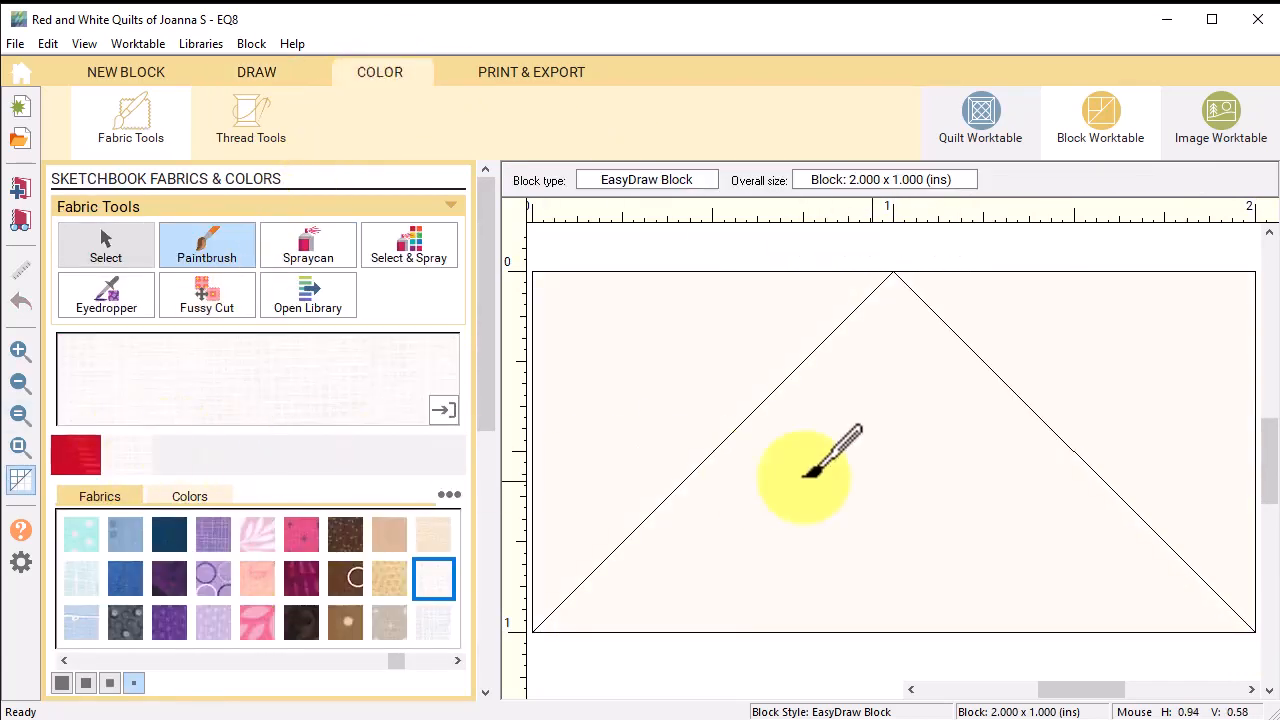
click(838, 480)
click(143, 454)
click(714, 370)
click(1180, 318)
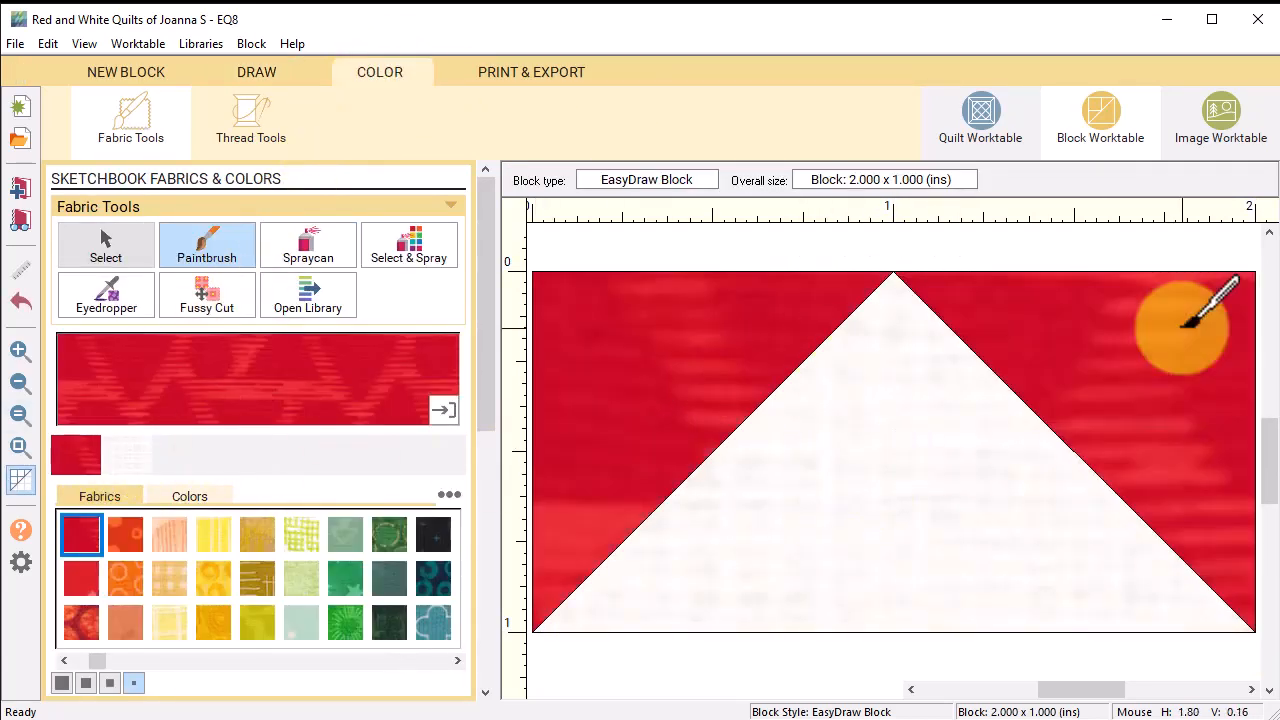
click(19, 187)
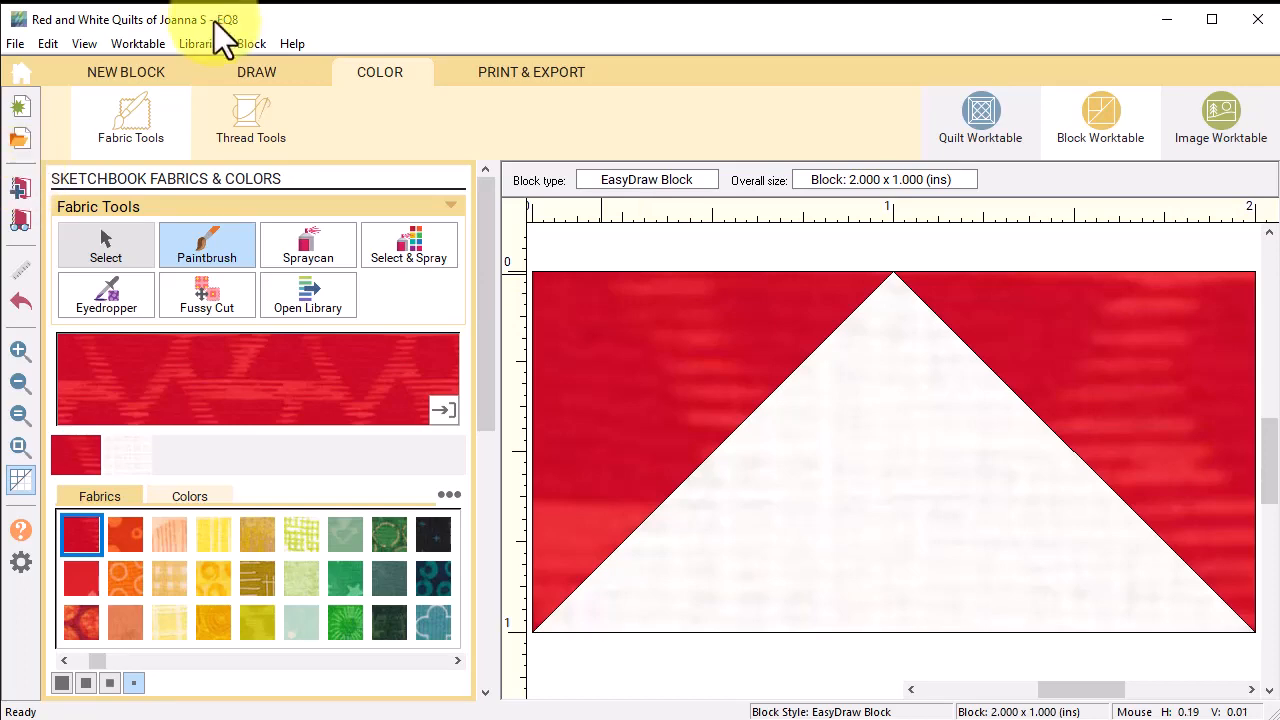
click(142, 70)
click(248, 130)
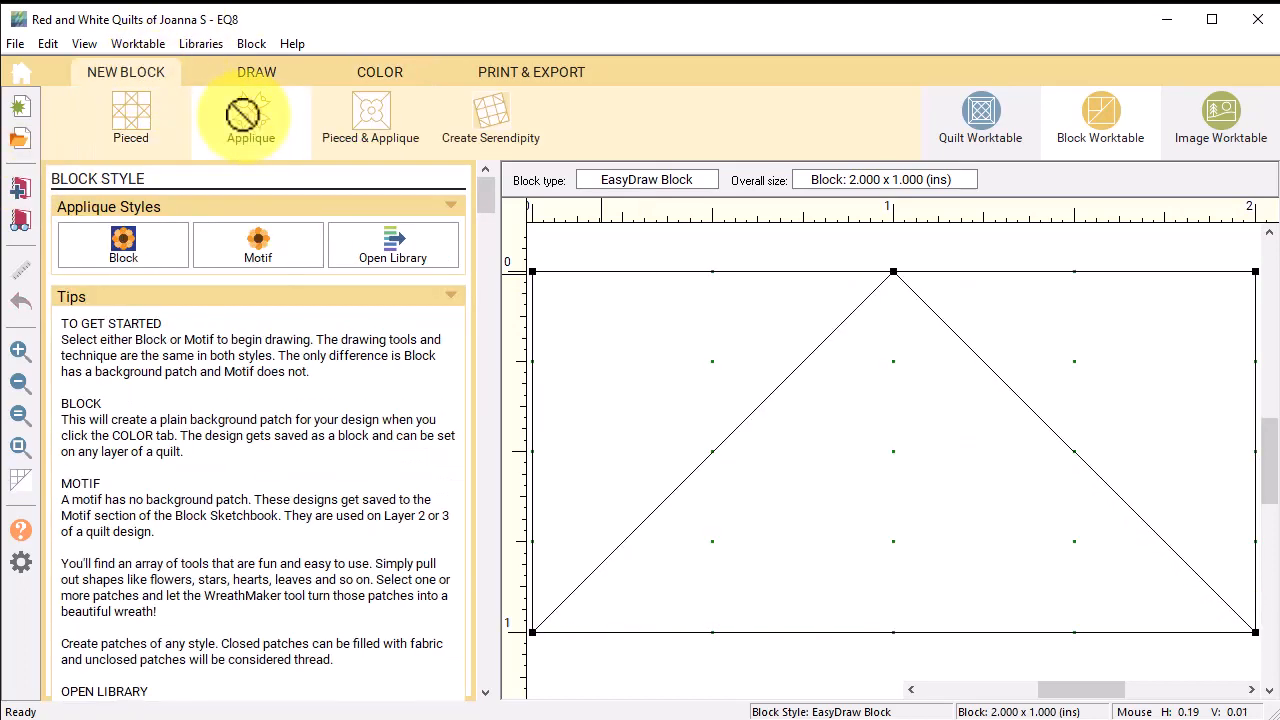
Step: Start an appliqué Motif block sized 4 × 4 inches and open StarMaker
click(260, 255)
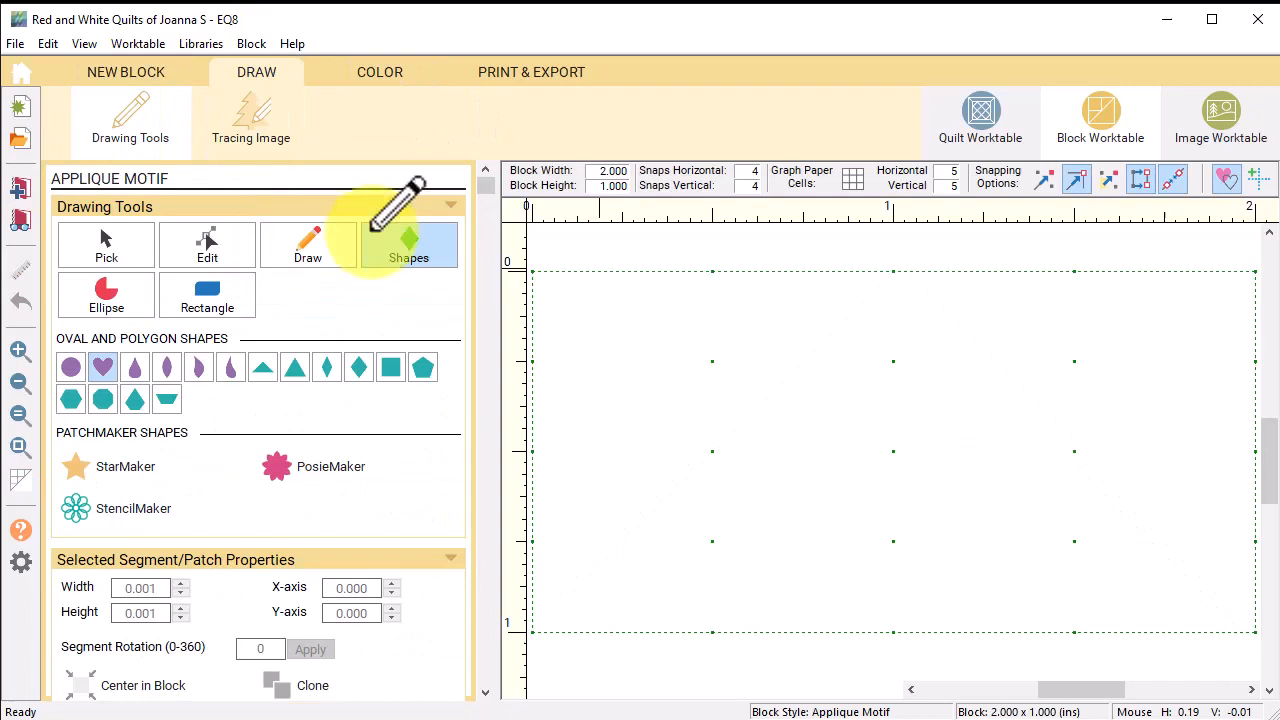
click(600, 171)
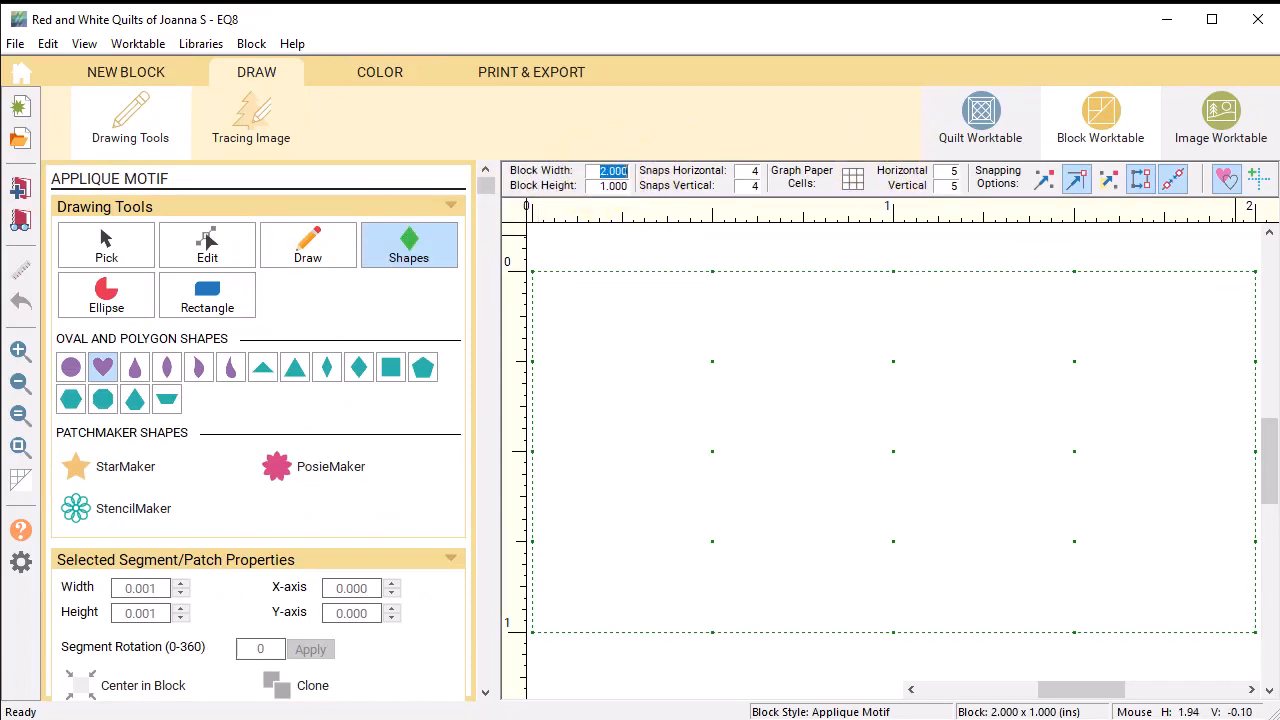
text(4)
key(Tab)
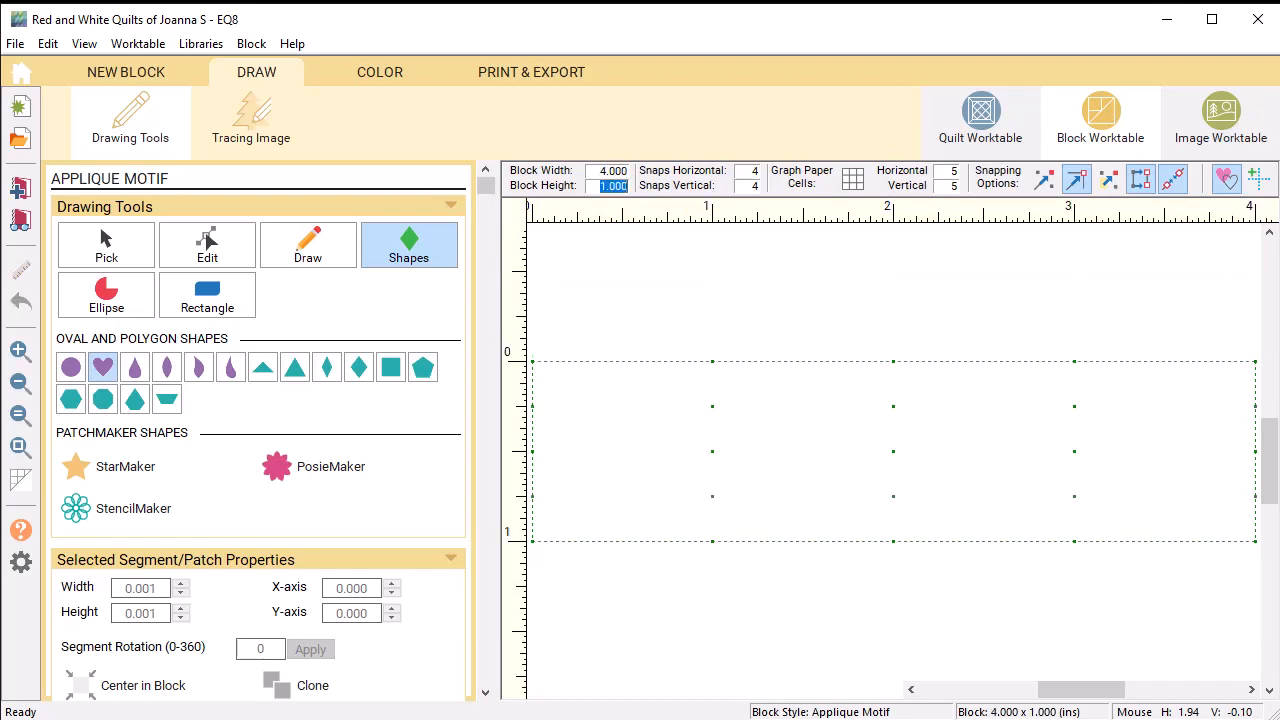
key(Tab)
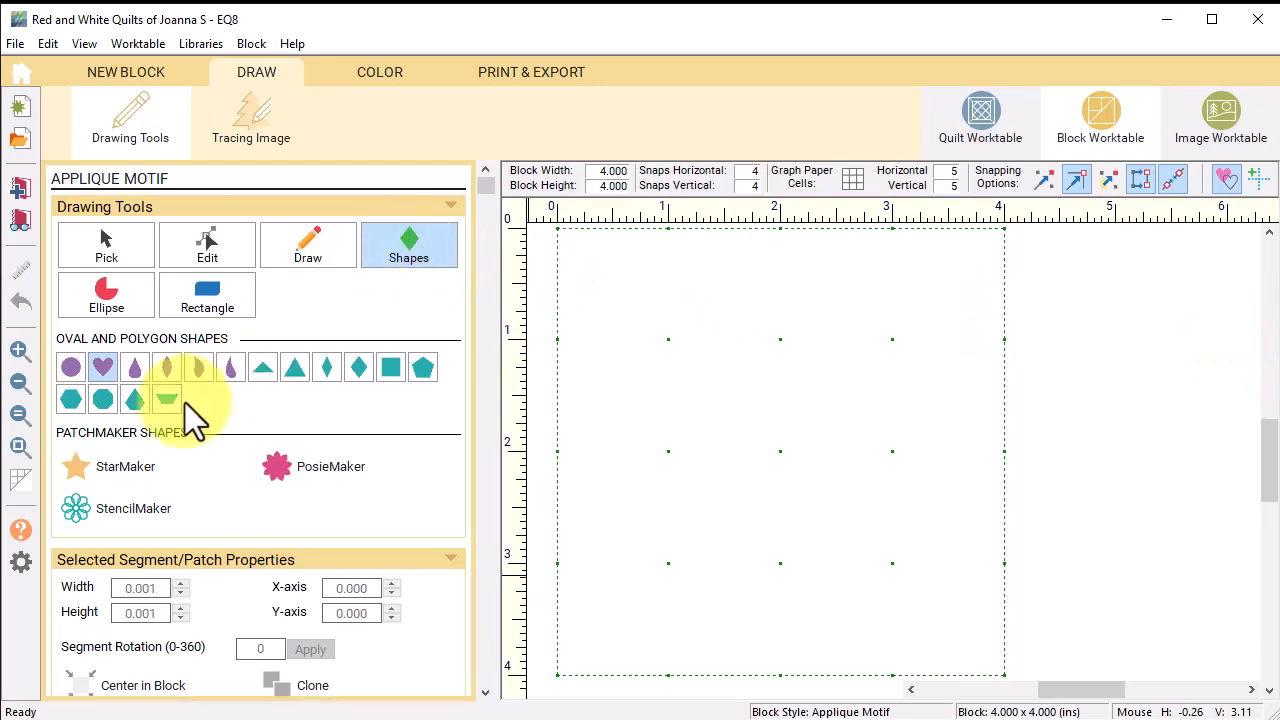
click(76, 474)
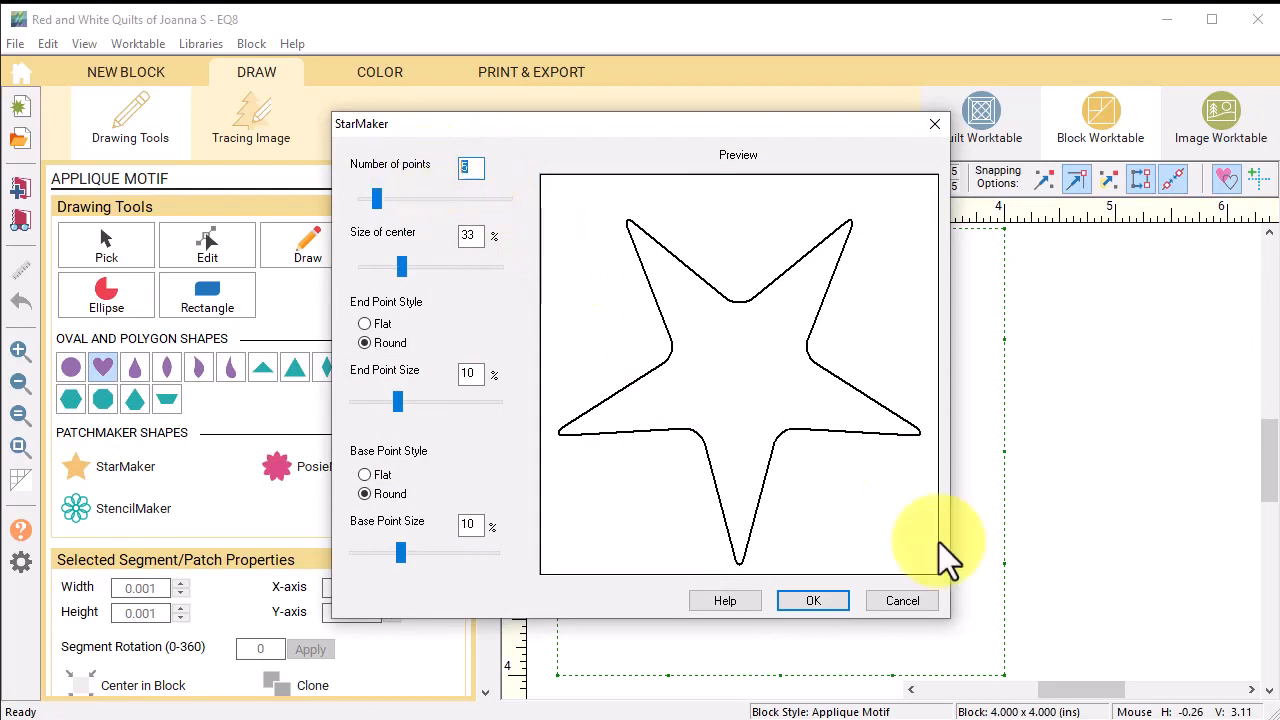
Step: Set StarMaker to 8 points, end point size 1, base point size 0, and centre size 60
text(8)
key(Tab)
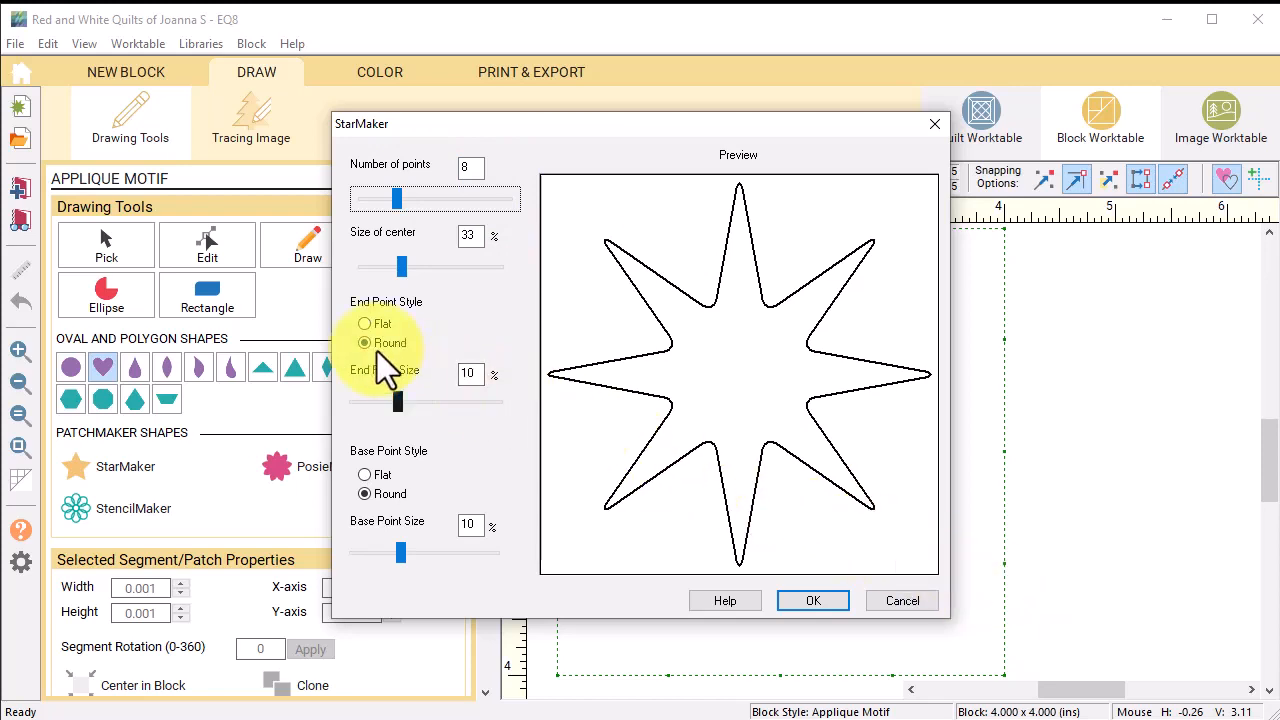
drag(399, 402, 326, 403)
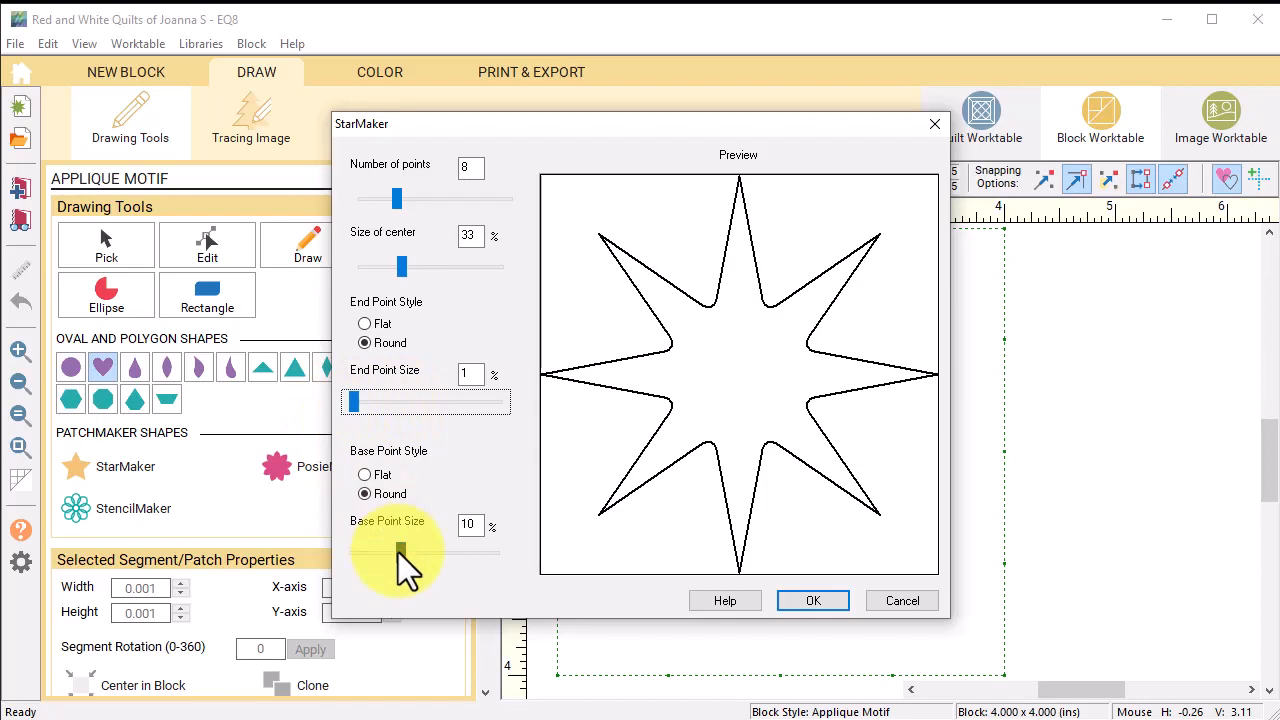
drag(398, 552, 325, 555)
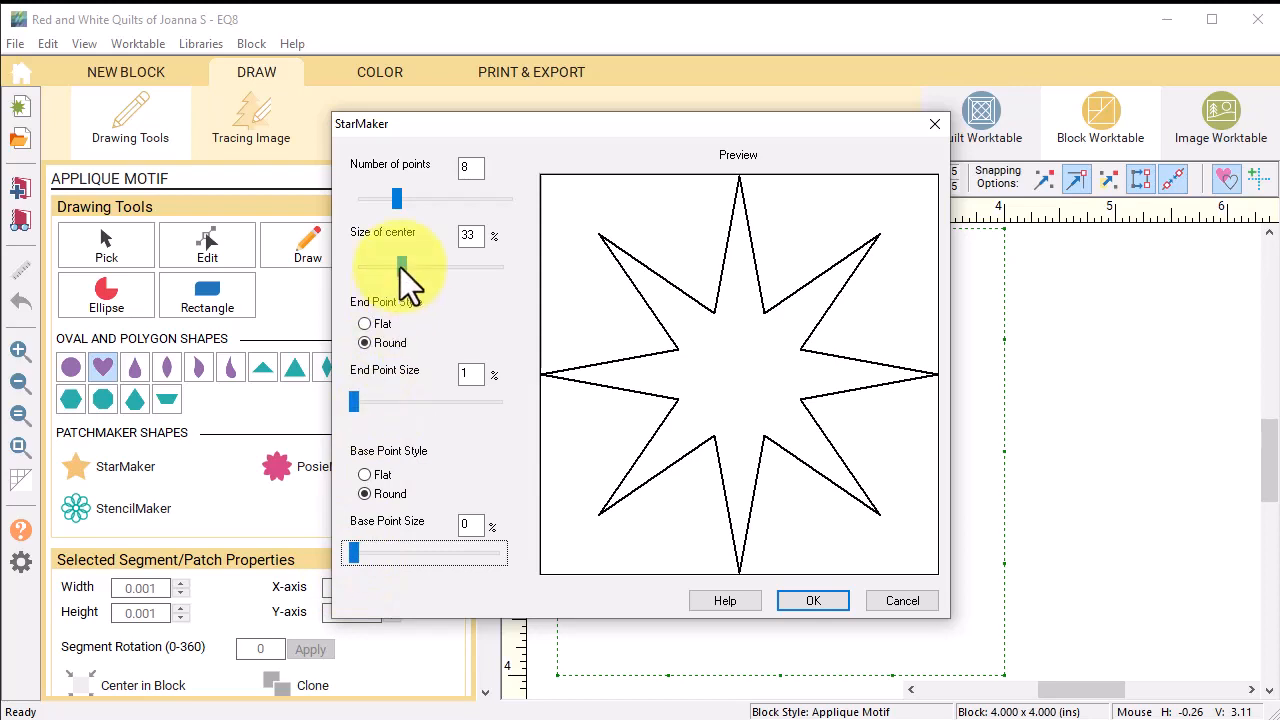
drag(400, 267, 440, 277)
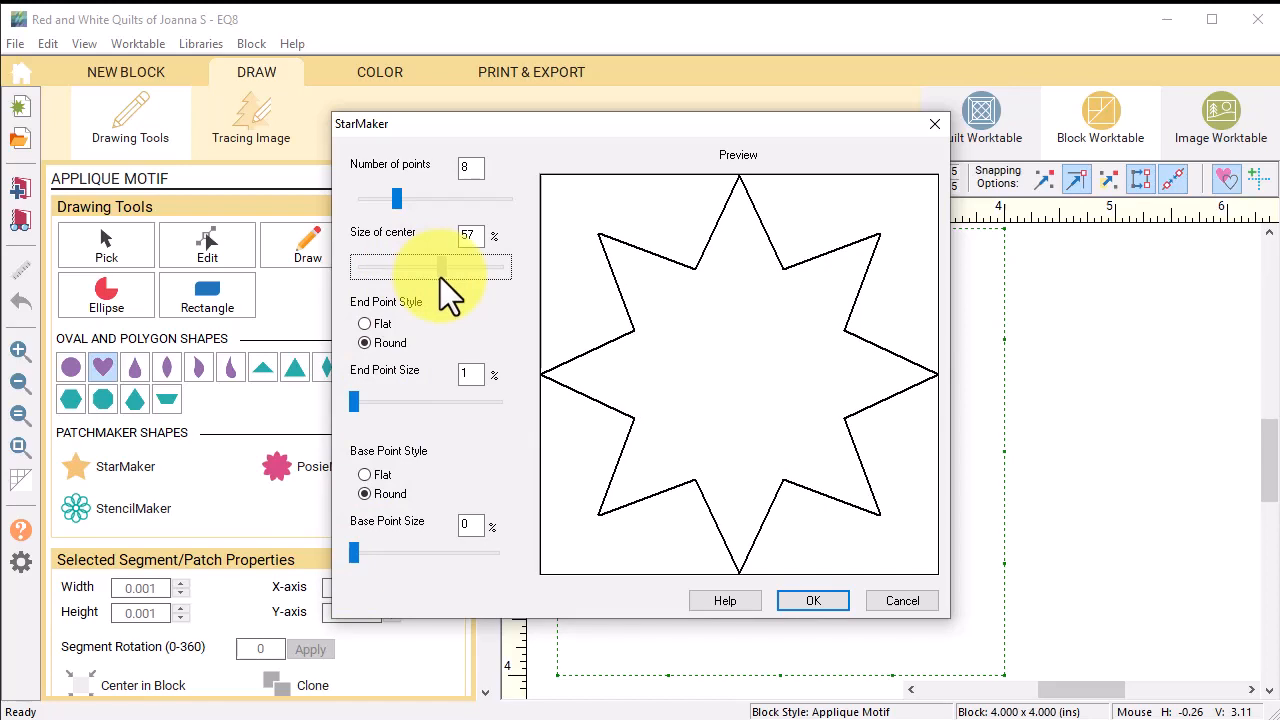
drag(440, 277, 445, 283)
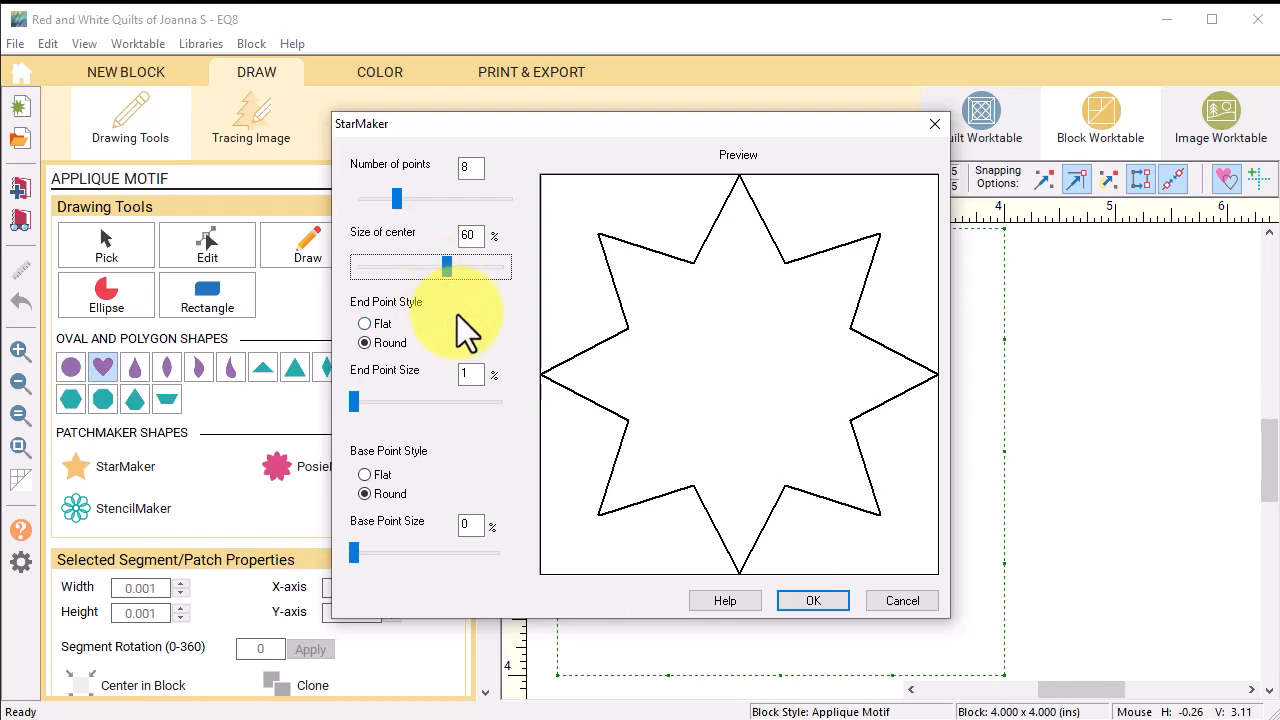
Step: Place the star in the motif and rotate it slightly so two points face up
click(813, 601)
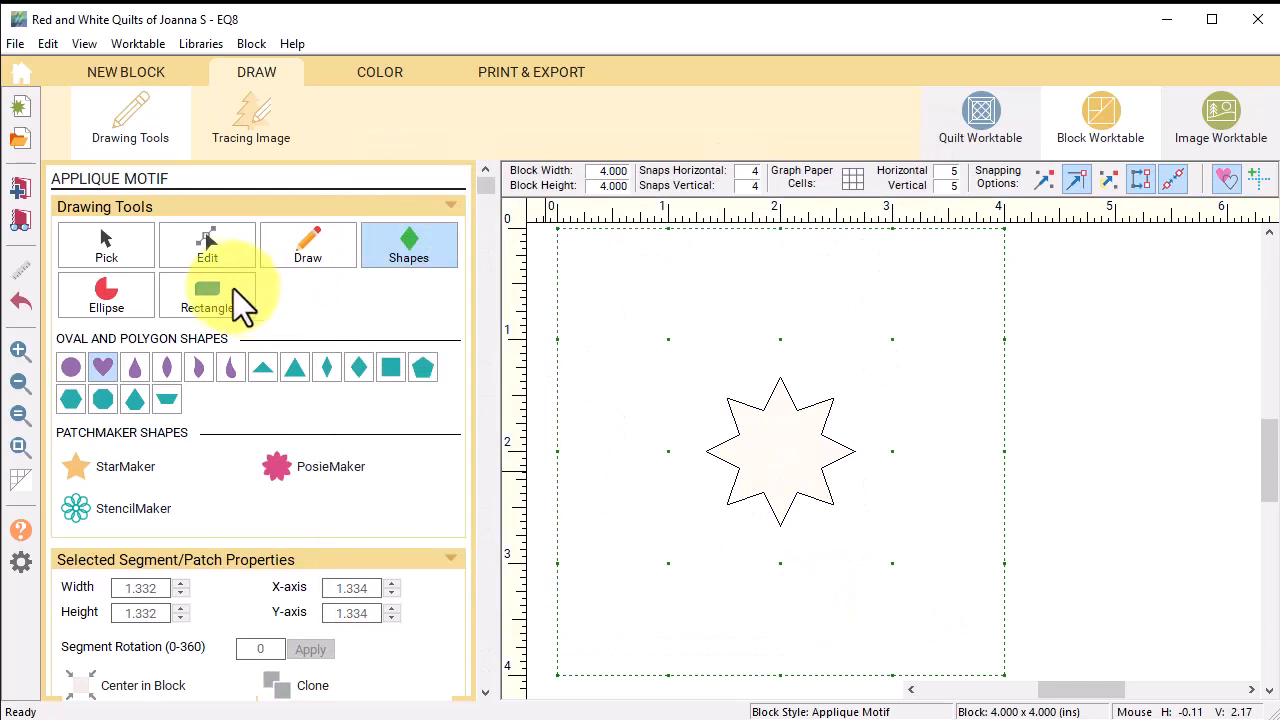
click(108, 245)
click(781, 452)
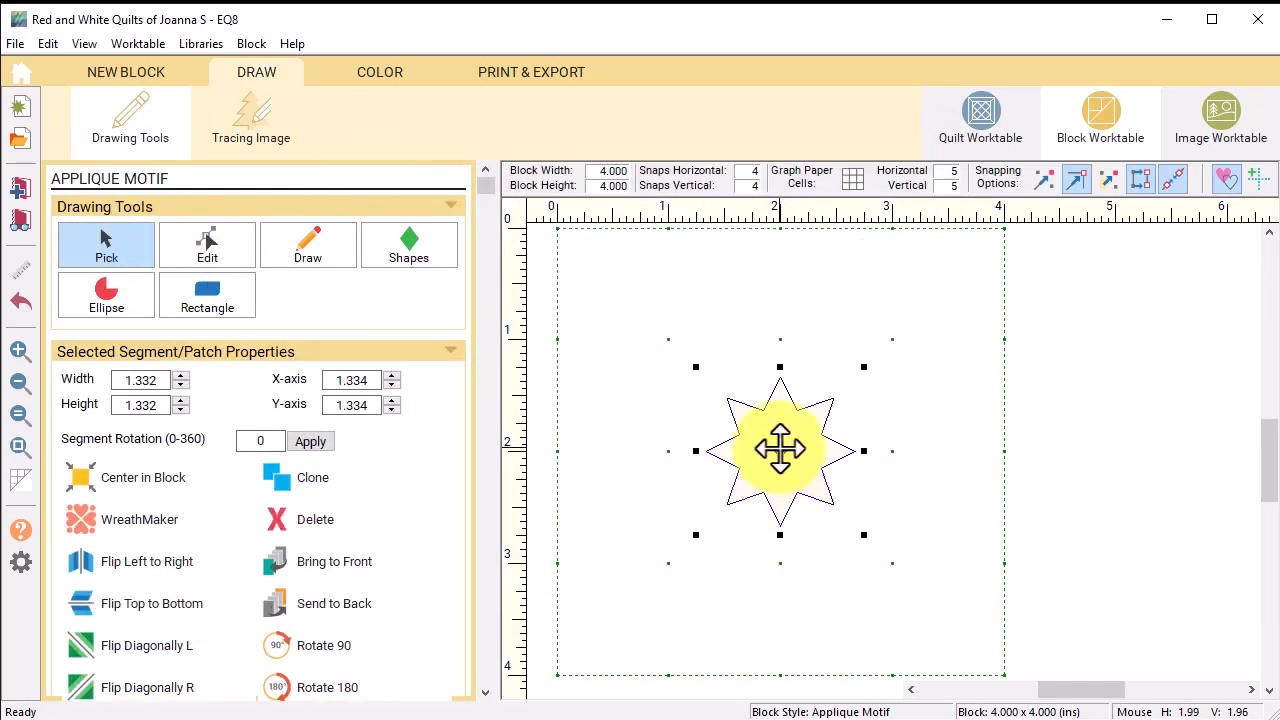
click(780, 450)
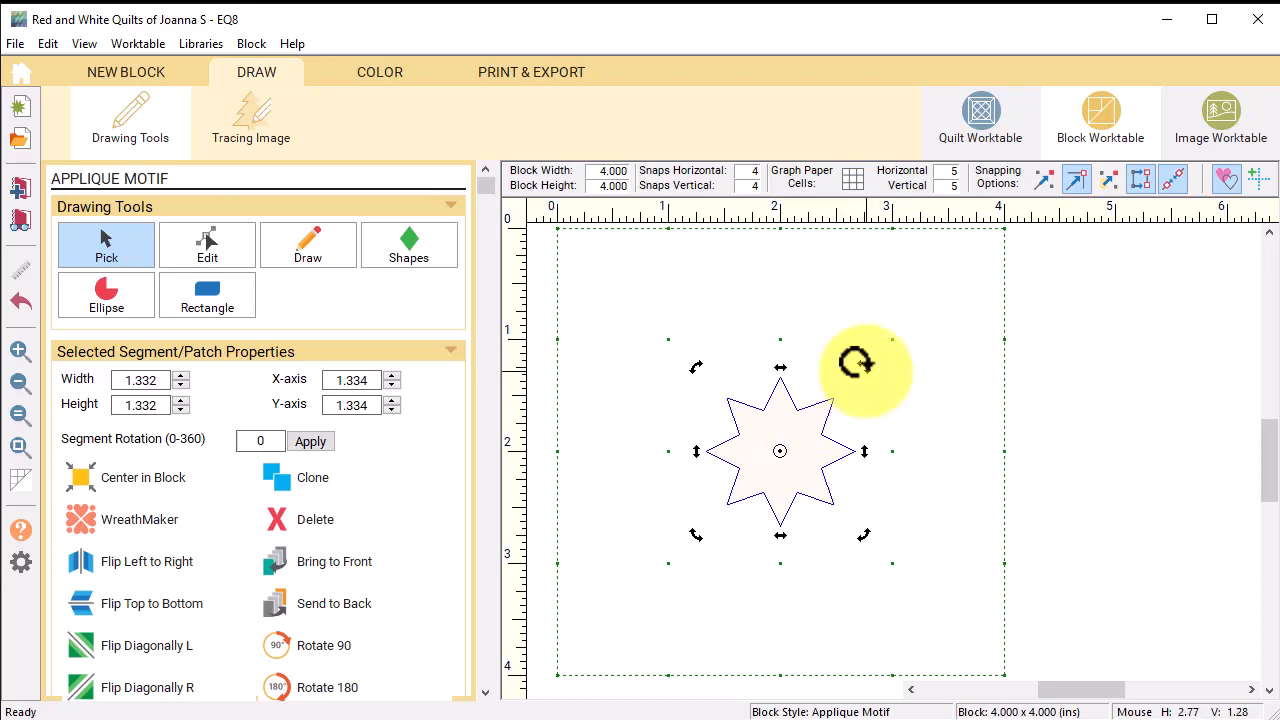
drag(855, 362, 874, 400)
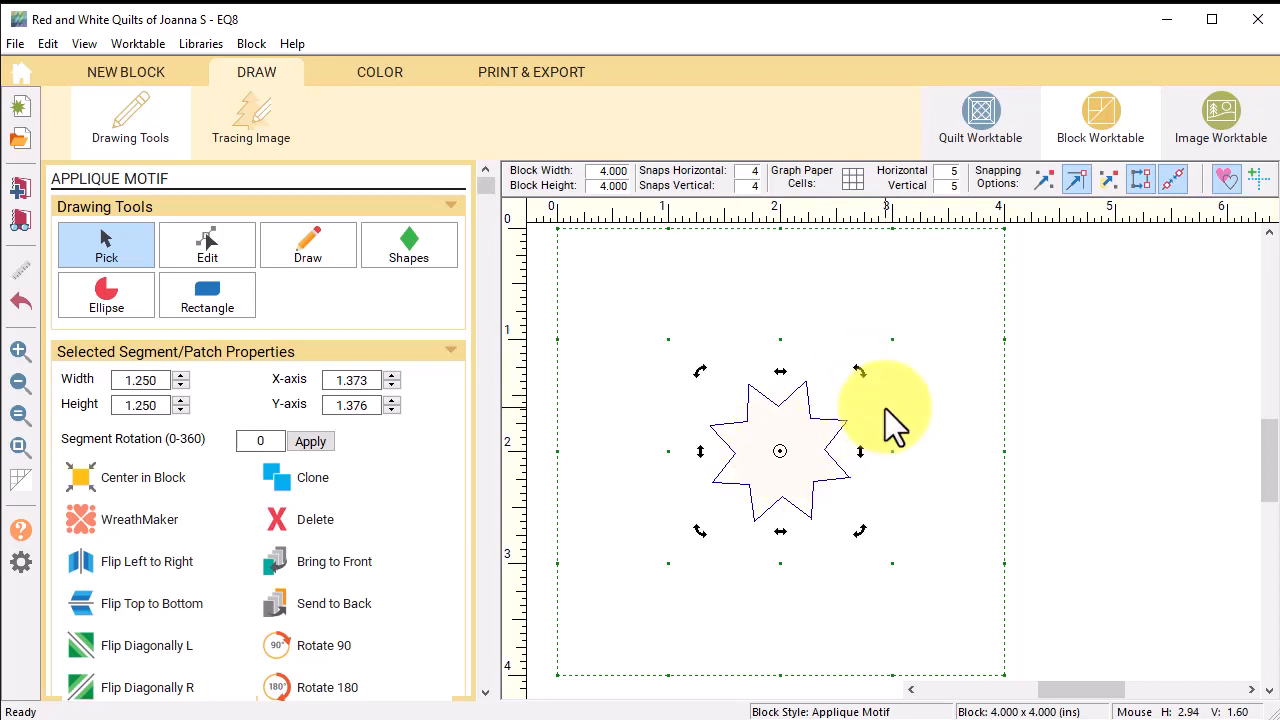
Step: Size the star to 4 × 4 inches, centre it in the block, and adjust it to about 3.955 inches
double_click(141, 380)
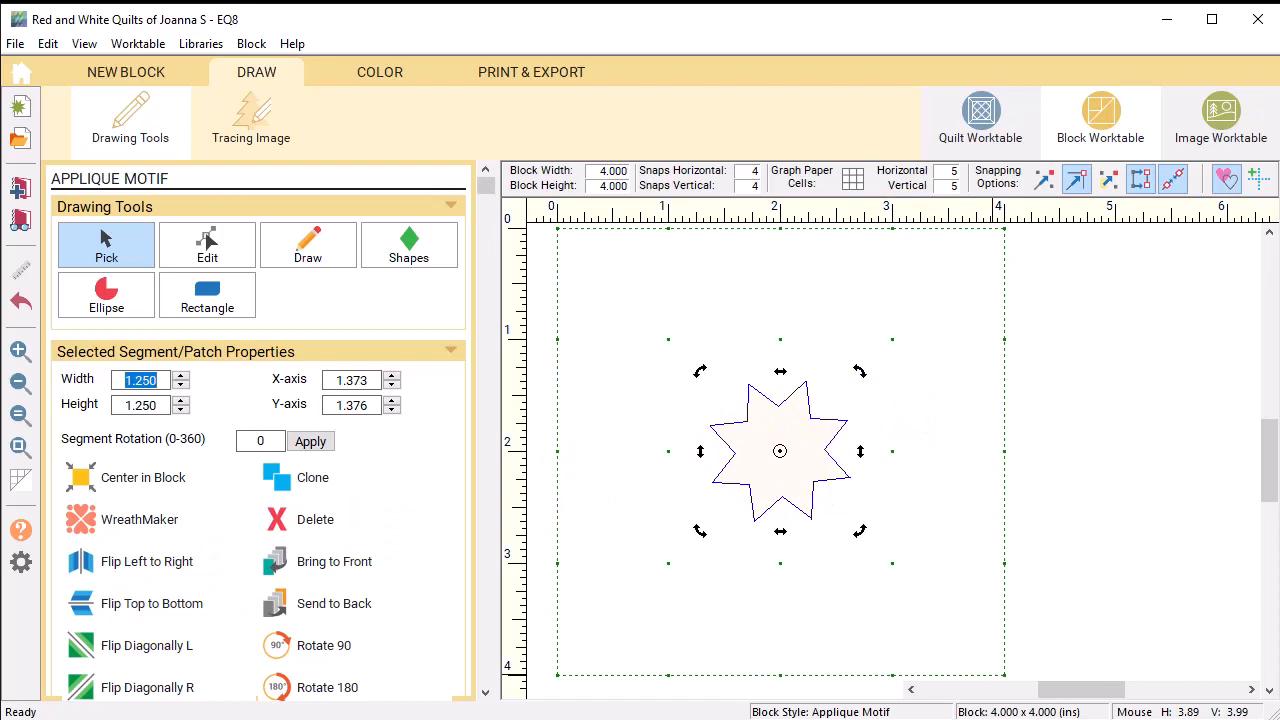
text(4)
key(Tab)
text(4)
key(Return)
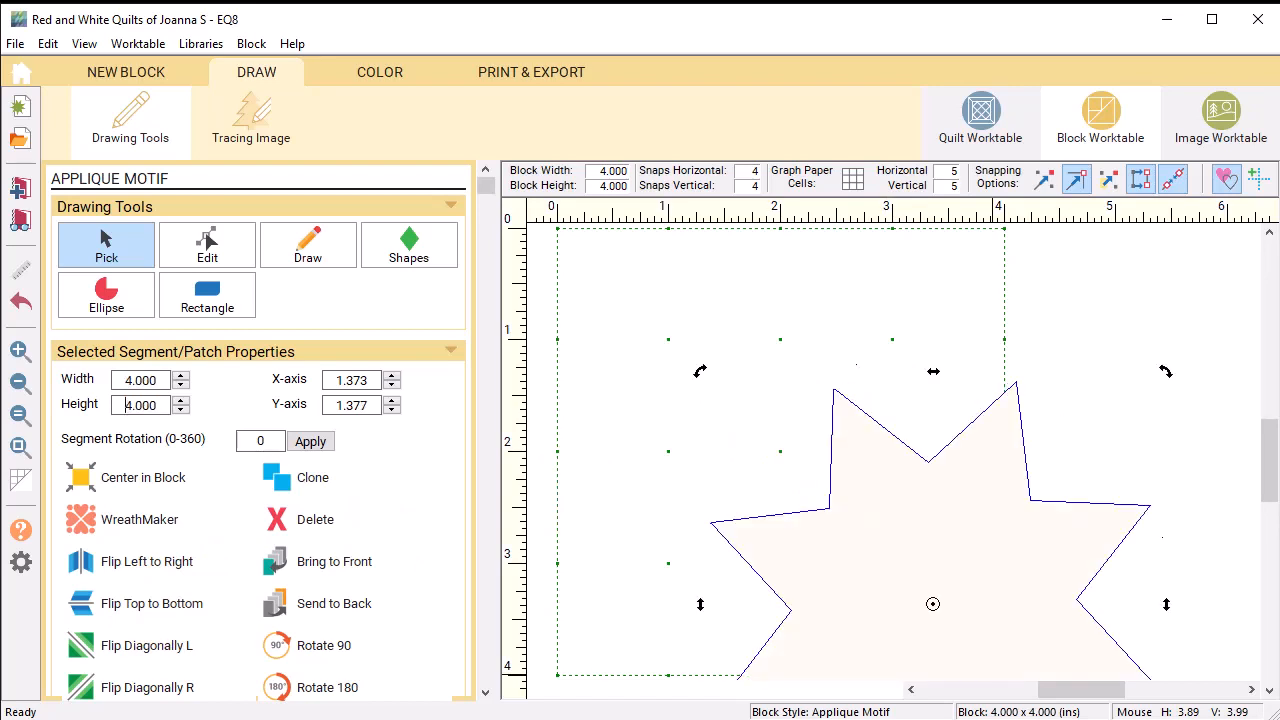
click(81, 477)
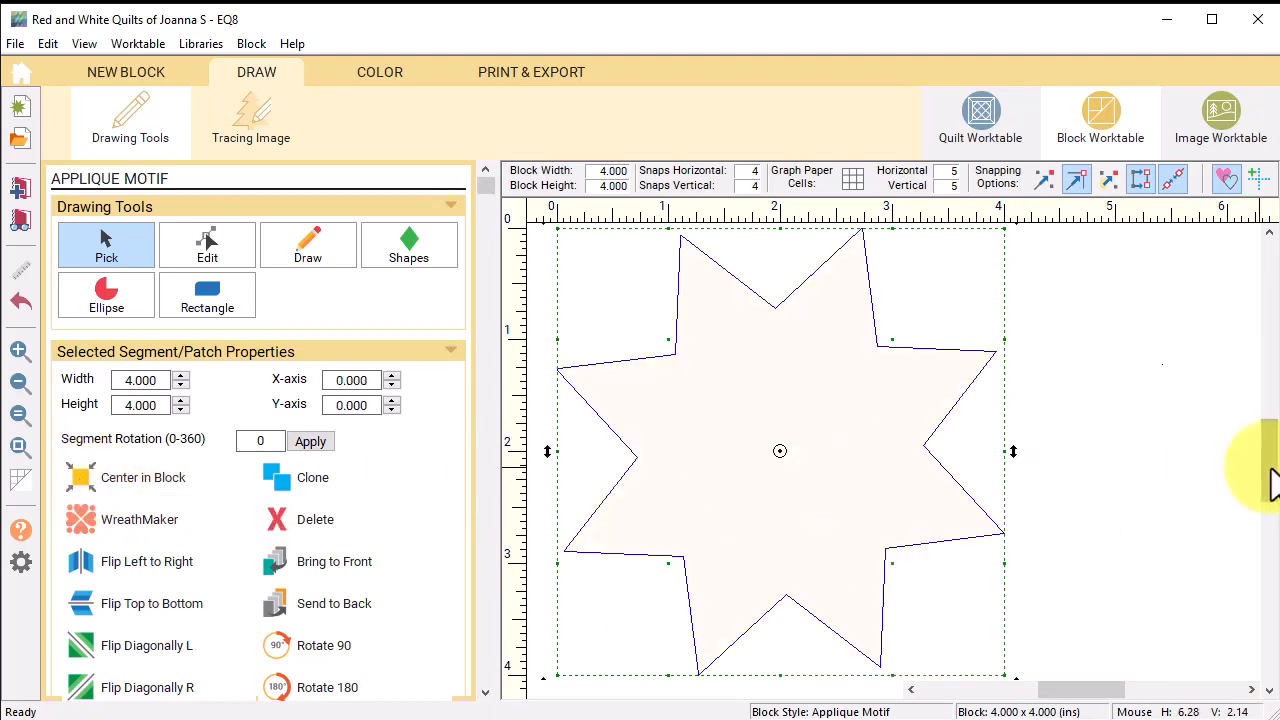
drag(1269, 466, 1267, 459)
drag(1002, 250, 1020, 271)
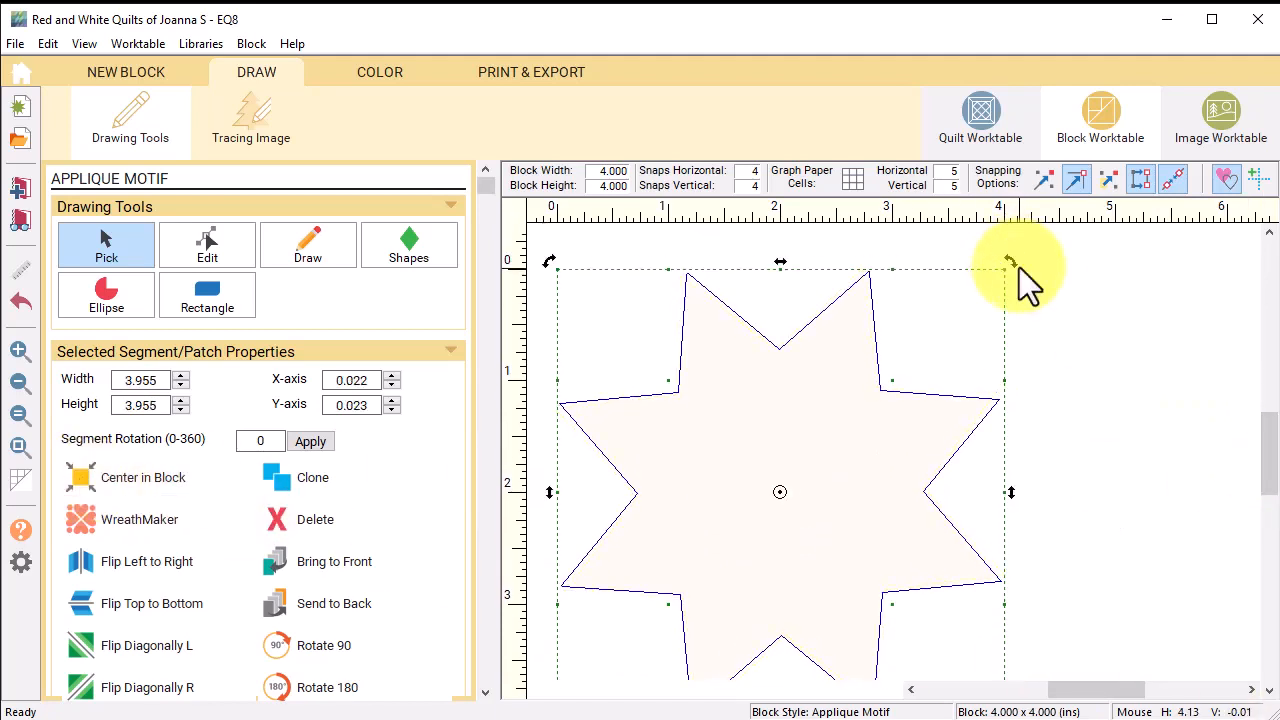
drag(1269, 449, 1270, 476)
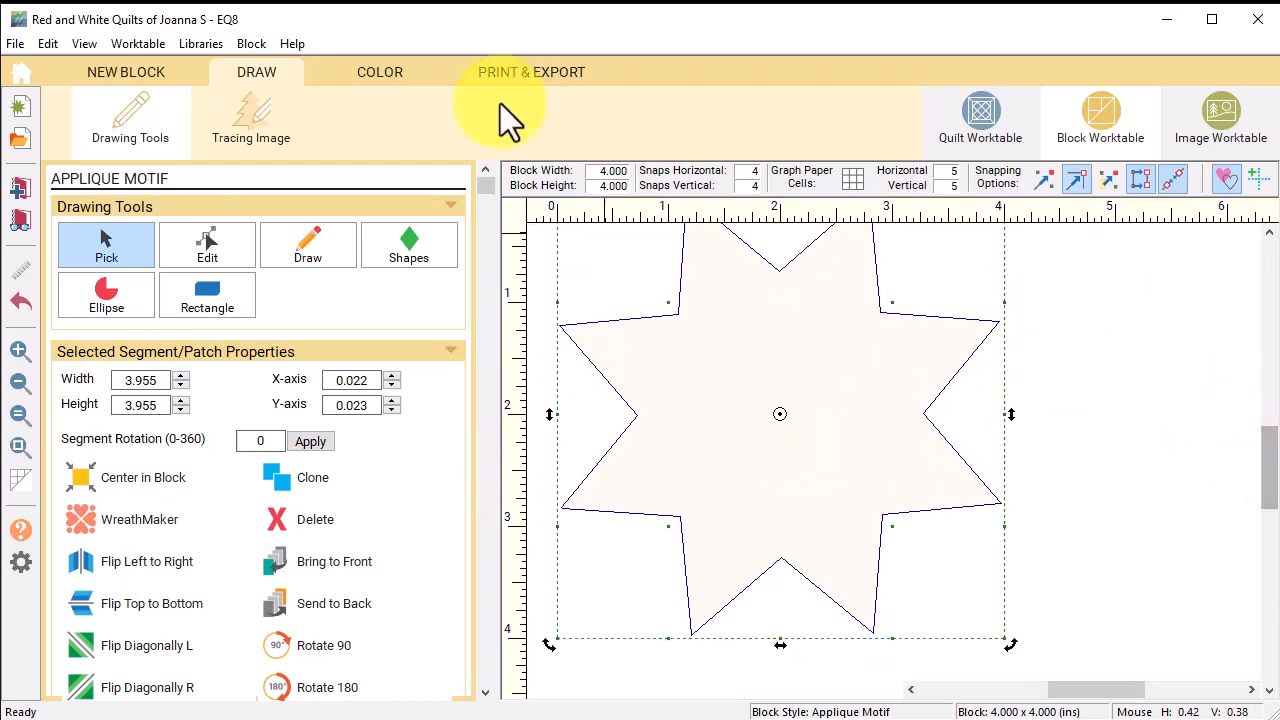
Step: Paint the star red, add the motif to the Sketchbook, and return to the Quilt Worktable
click(369, 68)
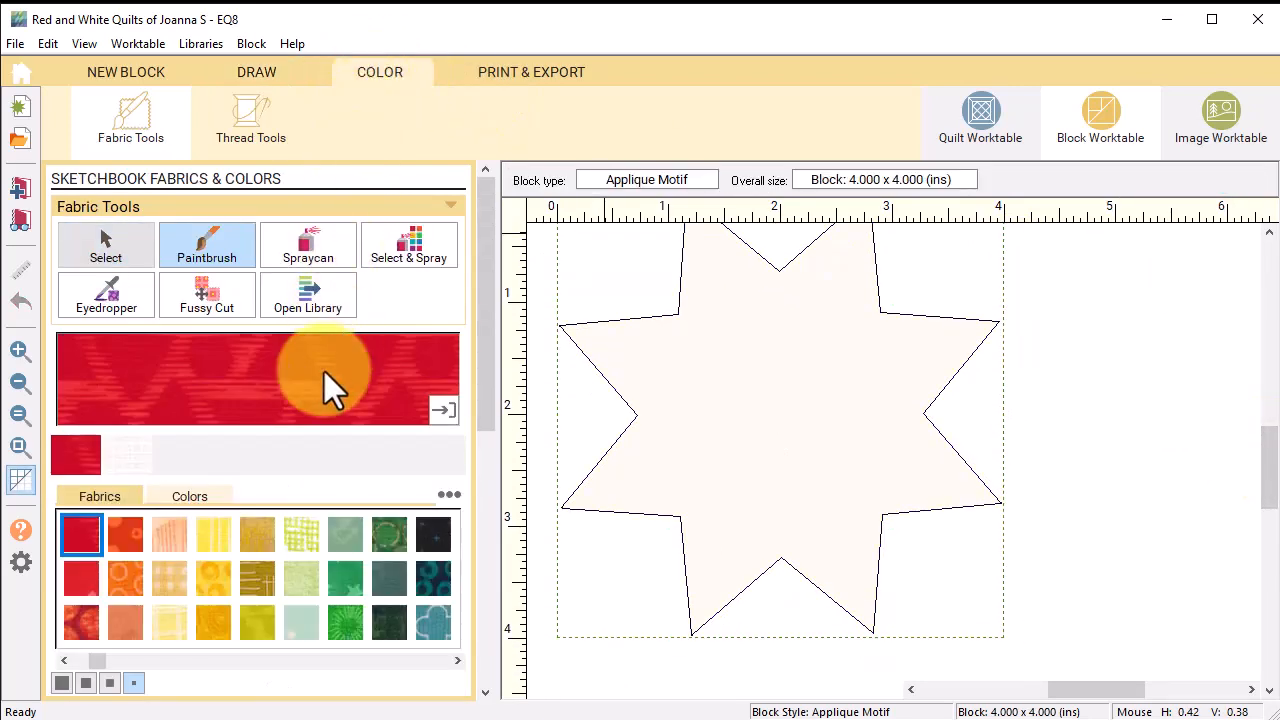
click(854, 457)
click(18, 186)
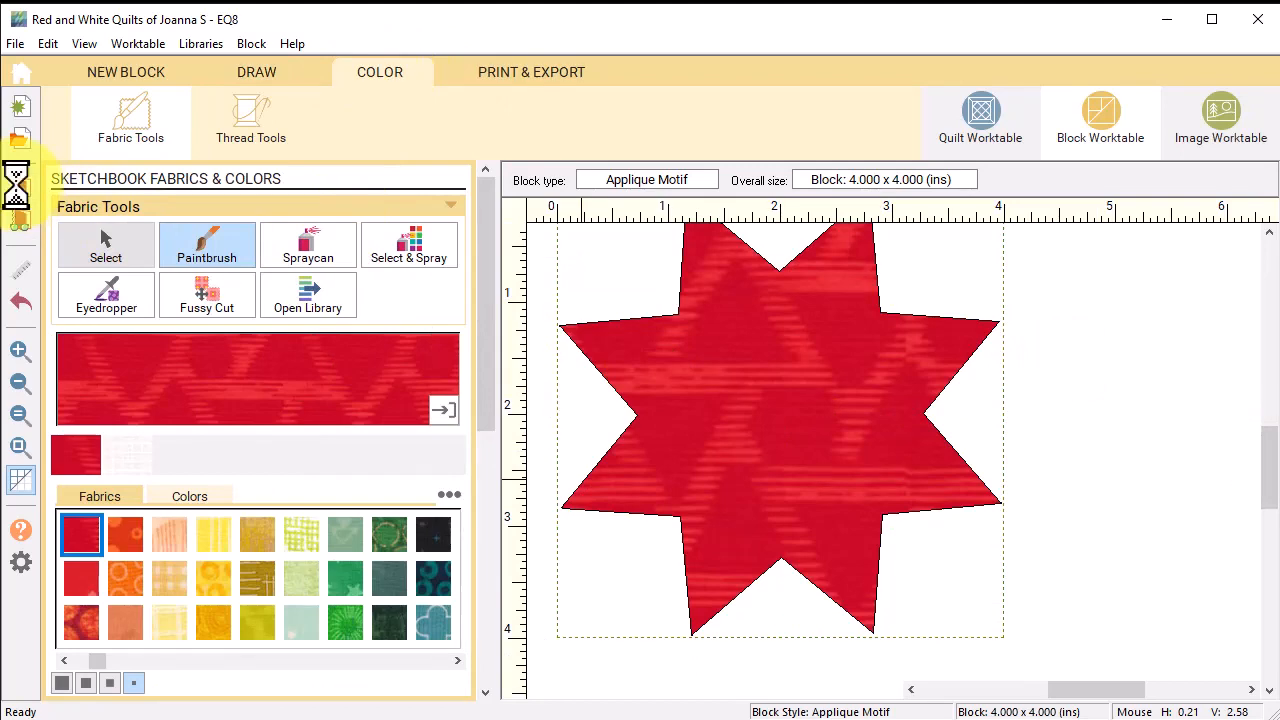
click(981, 123)
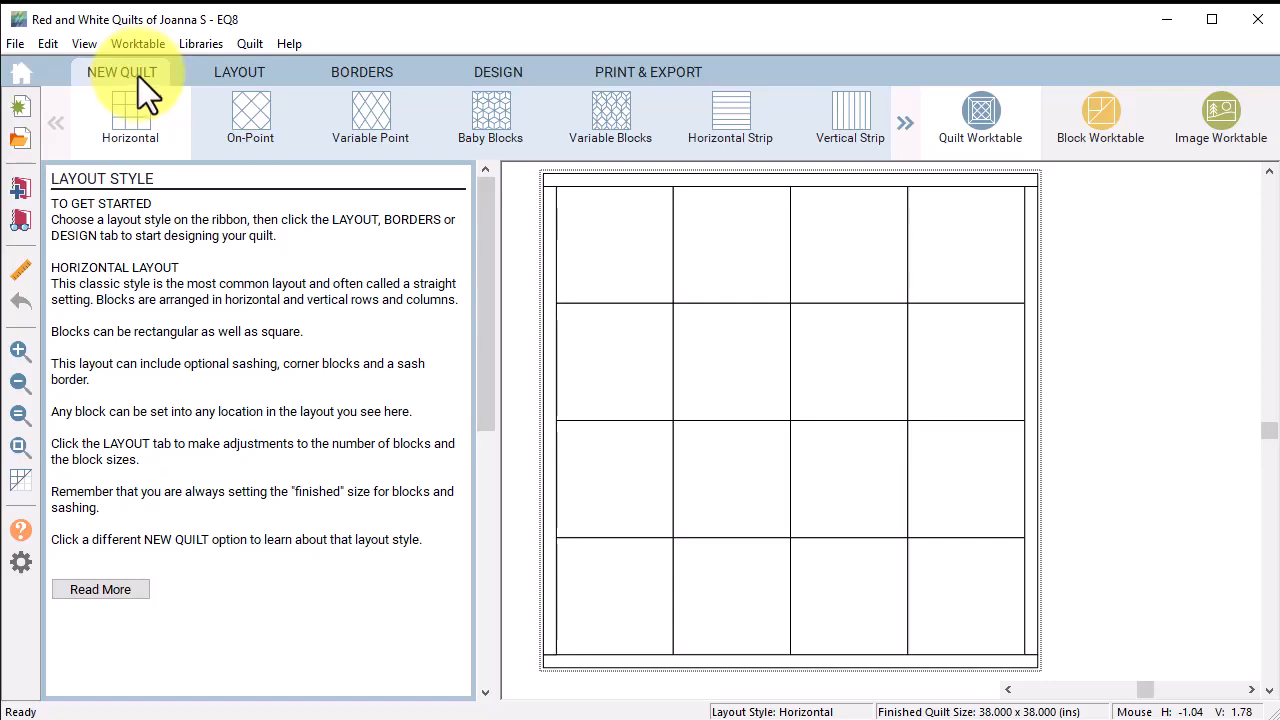
Step: Set the layout to one block horizontally and vertically, 24 inches wide by 28 inches tall
click(230, 71)
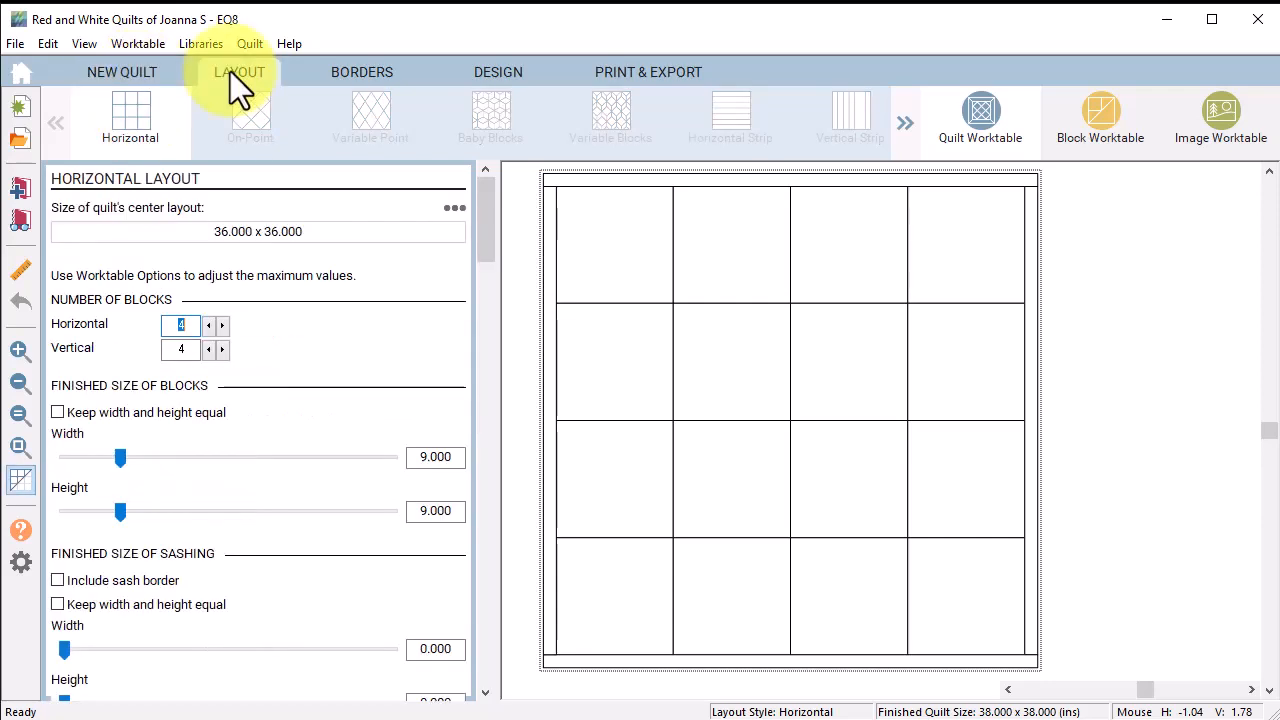
click(208, 326)
click(208, 326)
click(208, 326)
click(208, 349)
click(208, 349)
click(208, 349)
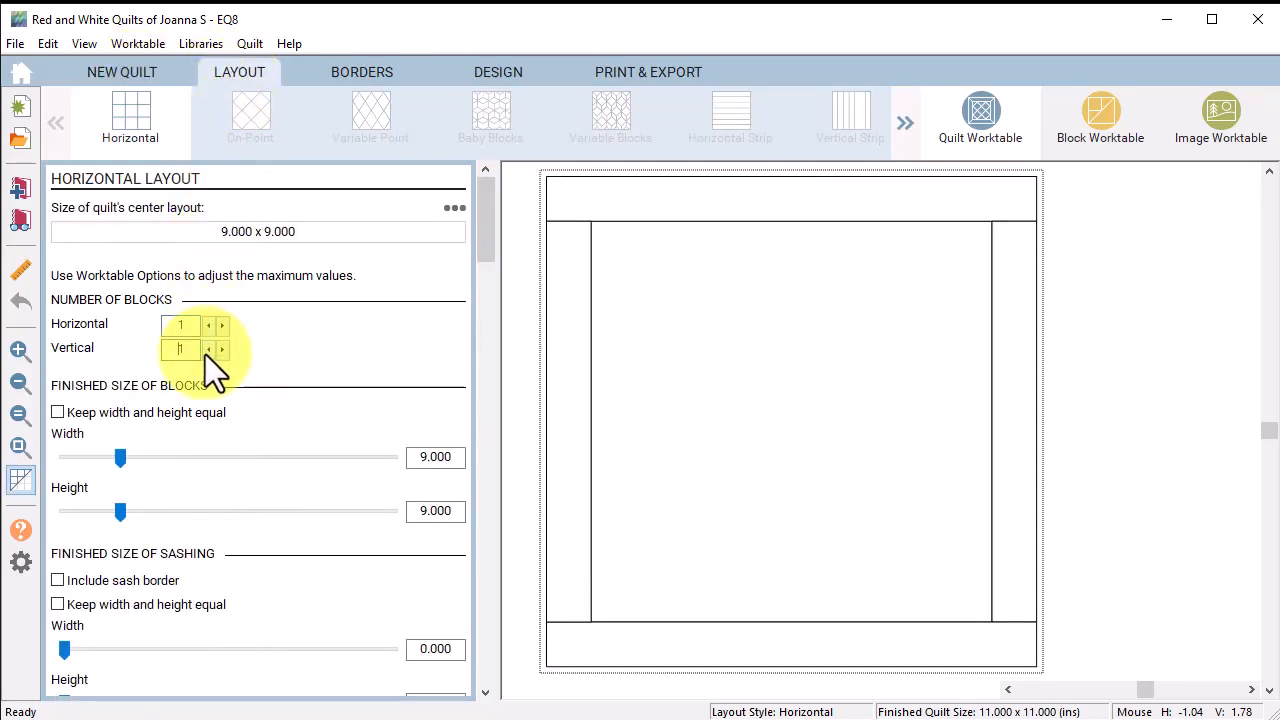
click(413, 458)
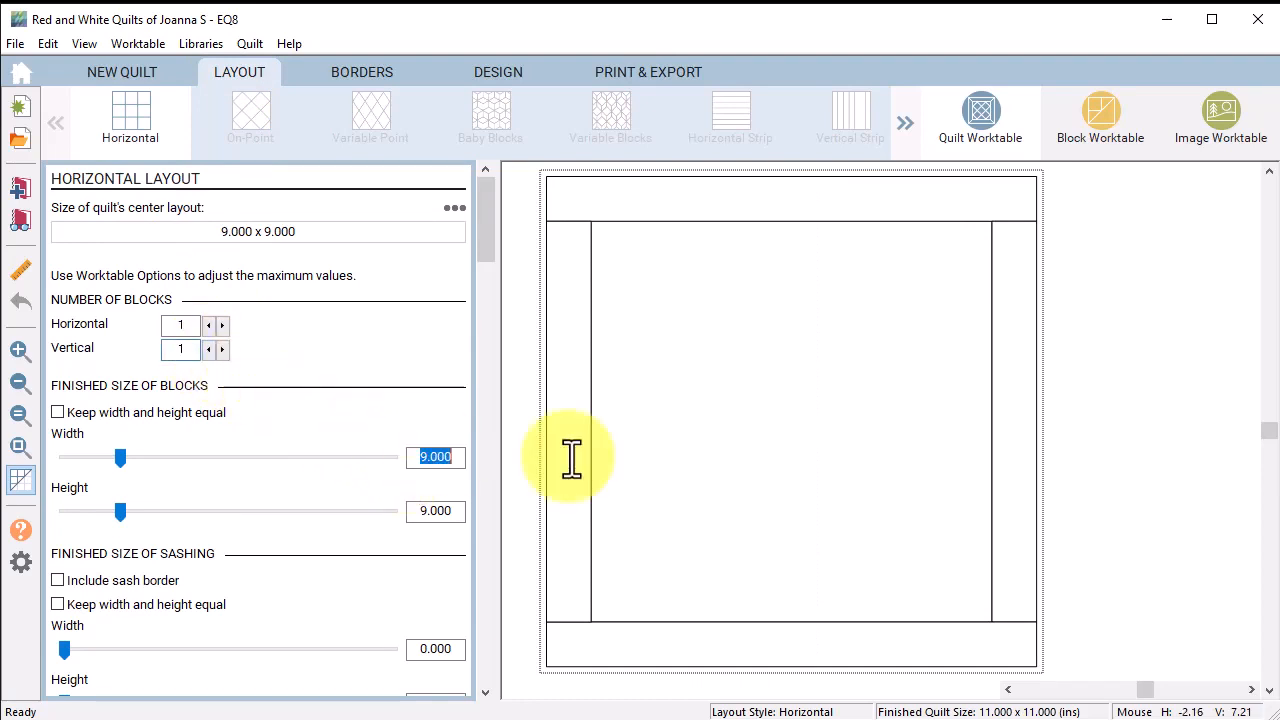
text(24)
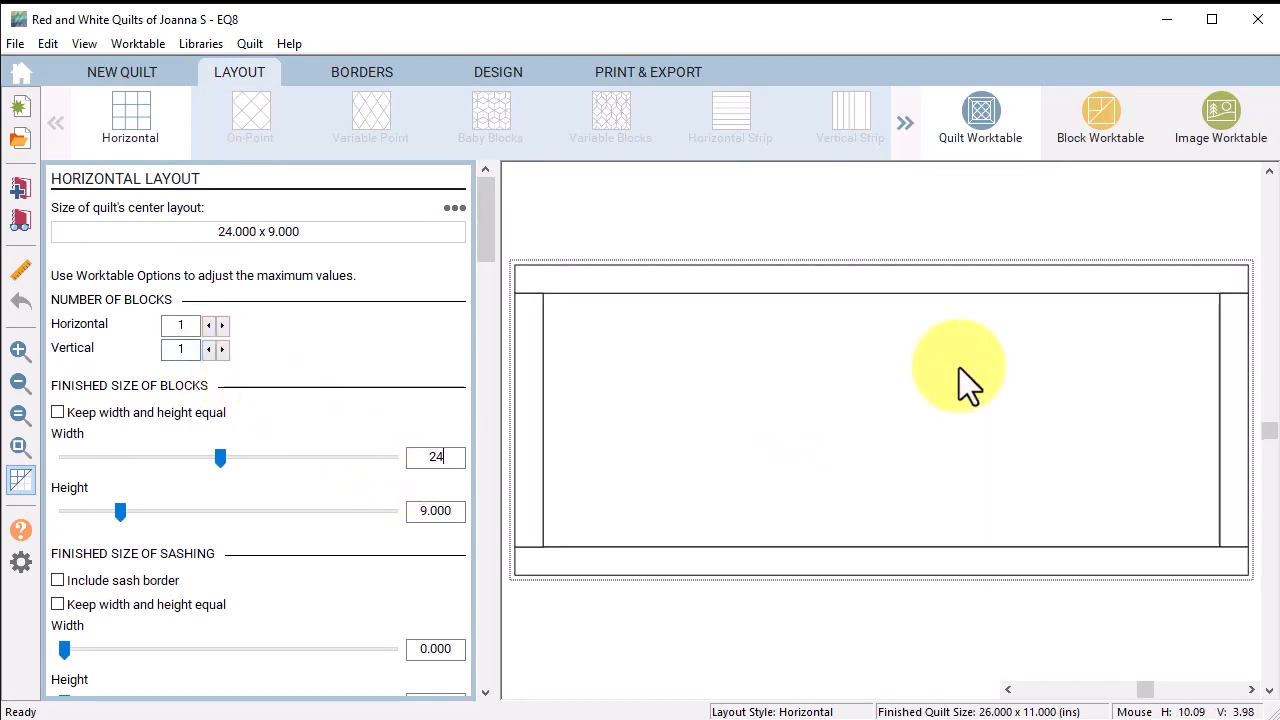
key(Tab)
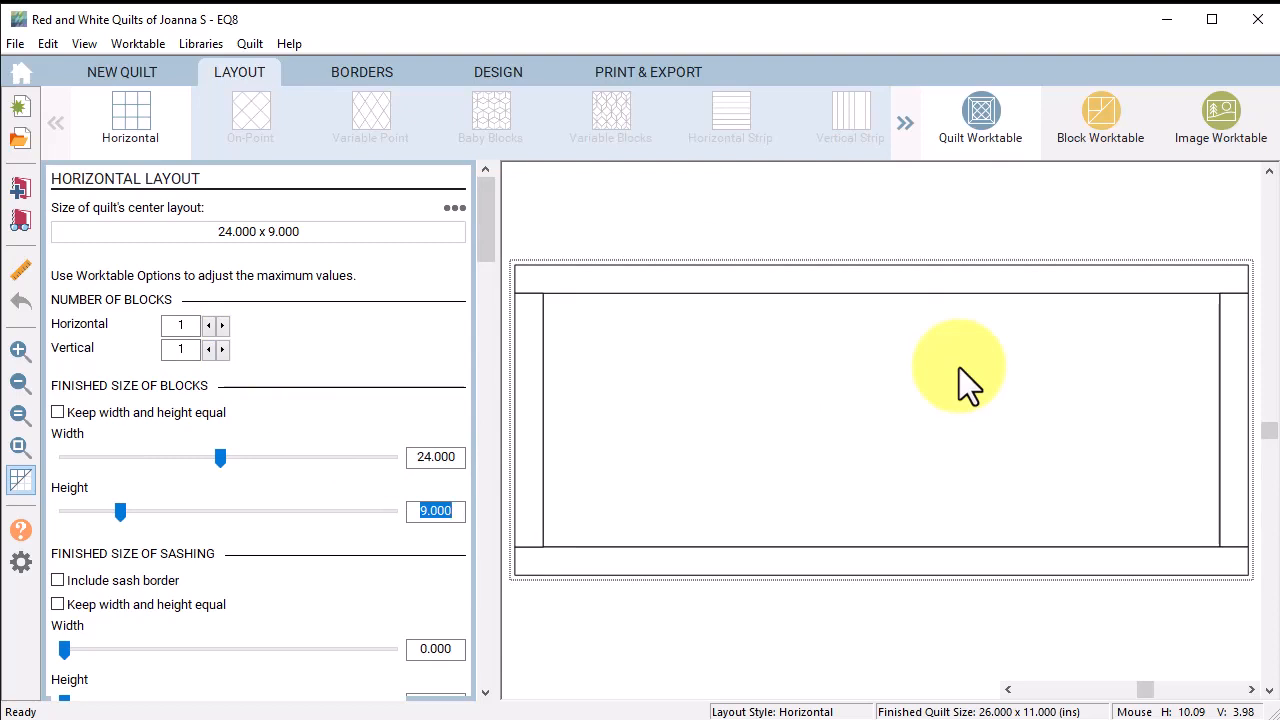
text(28)
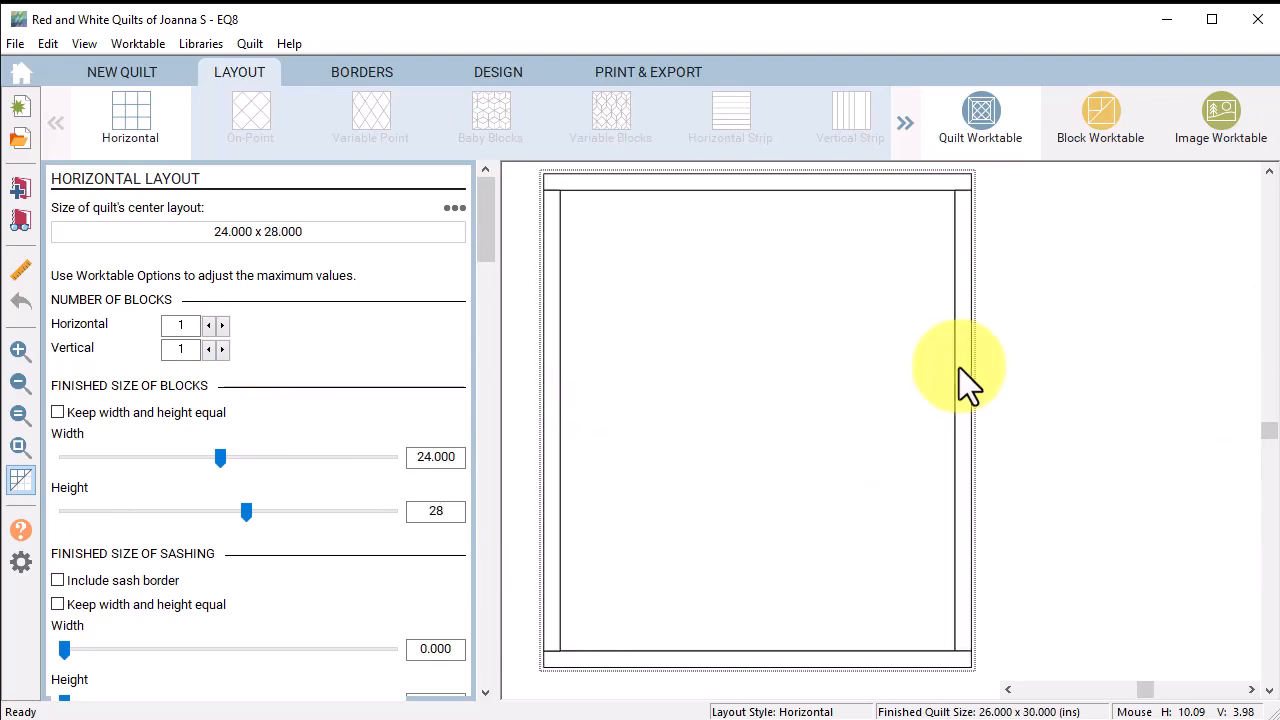
click(496, 68)
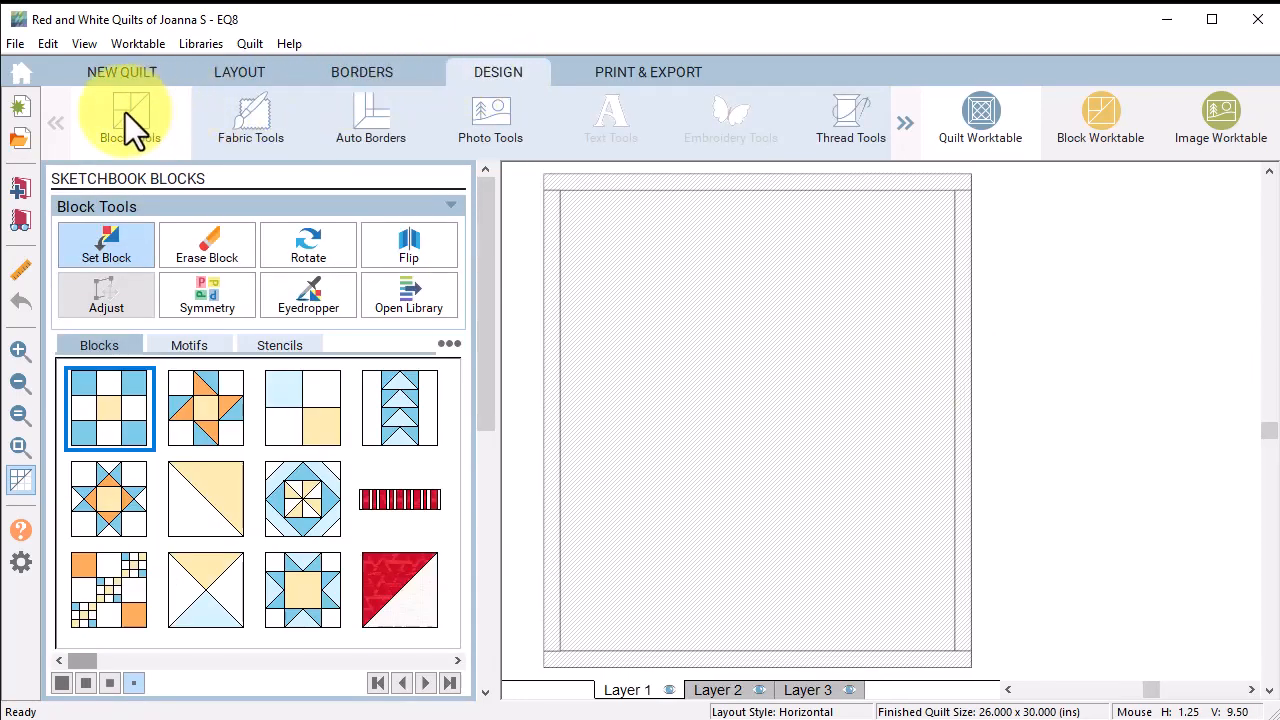
Step: Place the red-and-white striped block in the quilt centre and bring up the Borders tab
click(401, 502)
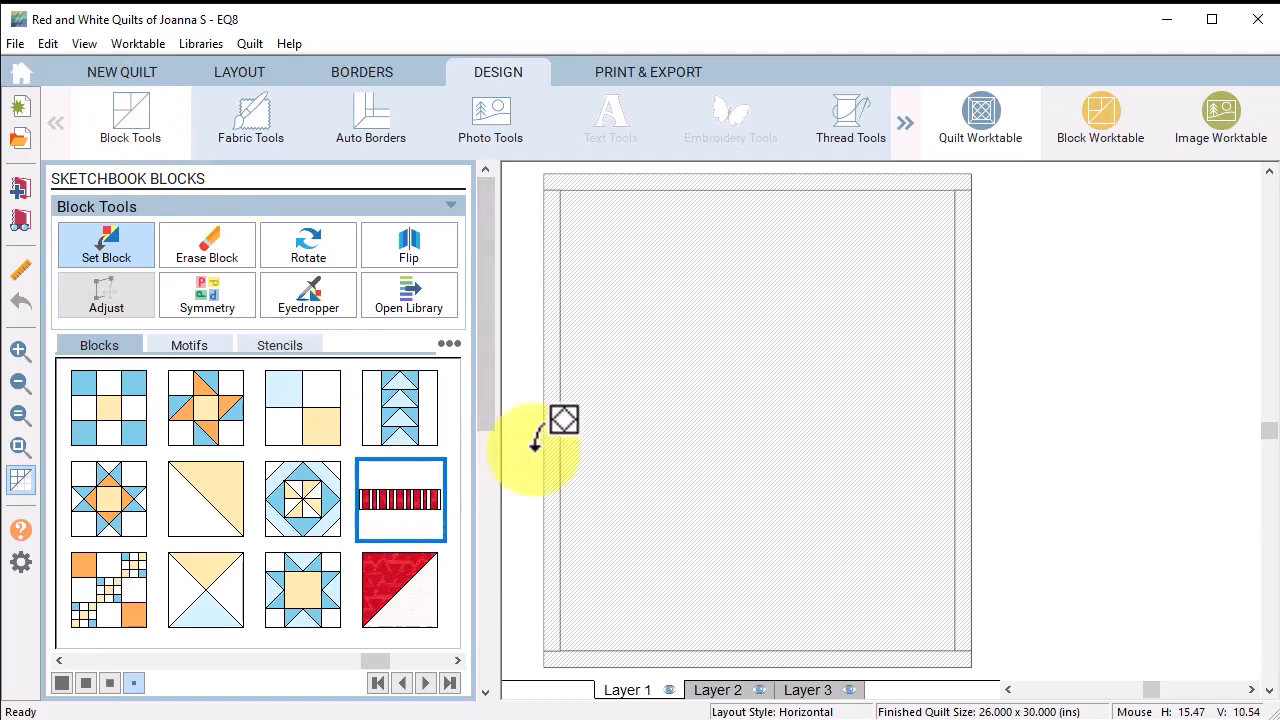
click(730, 360)
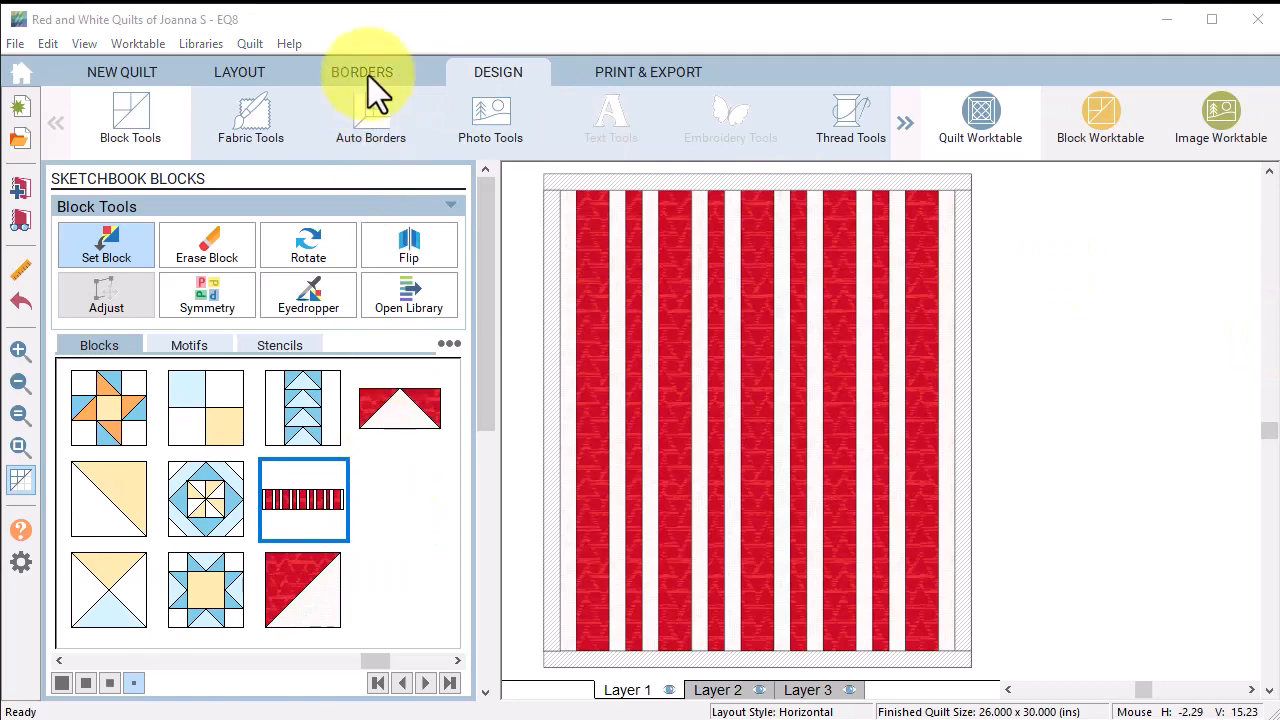
click(368, 75)
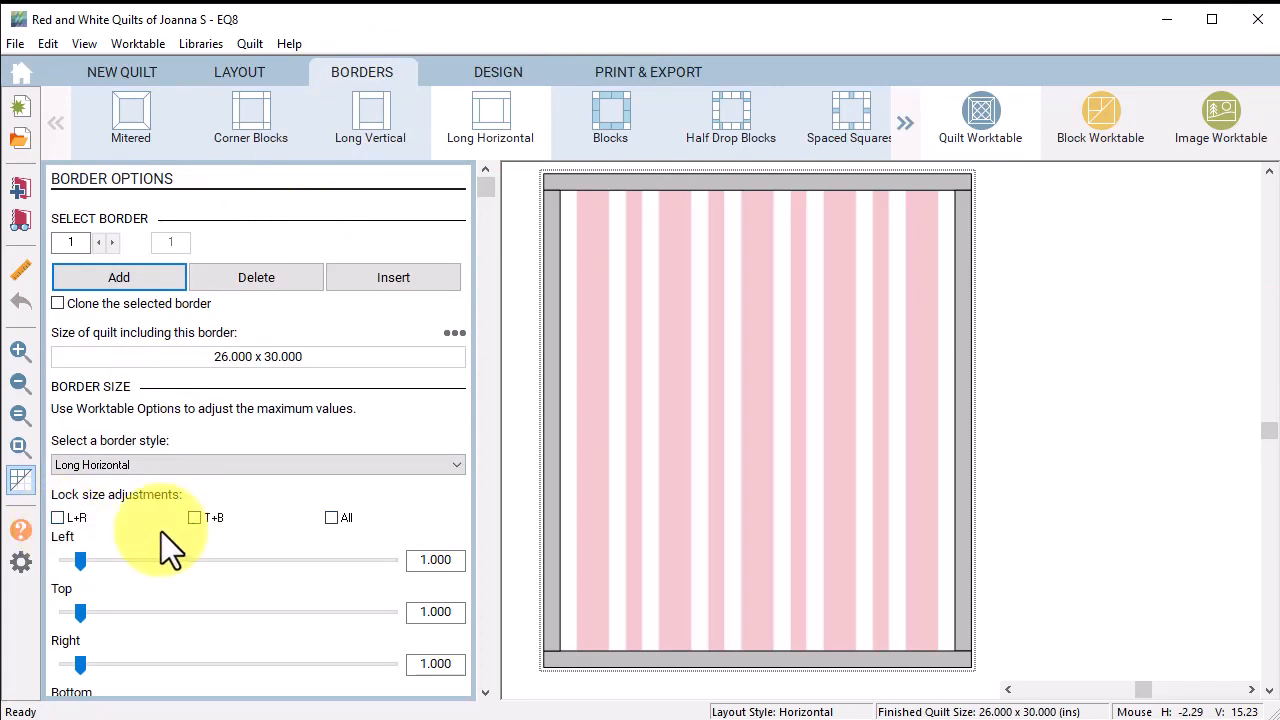
Step: Make border 1 a Blocks border with no top strip and 24 horizontal blocks
click(57, 518)
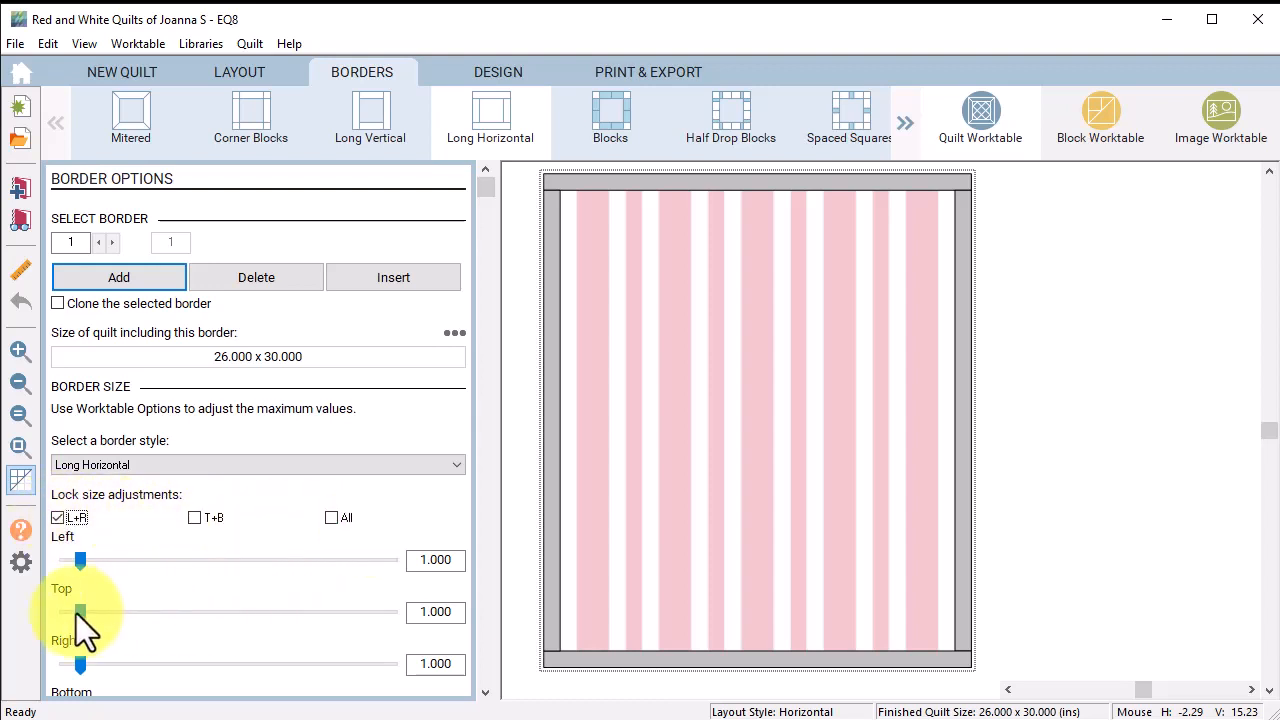
drag(76, 613, 38, 617)
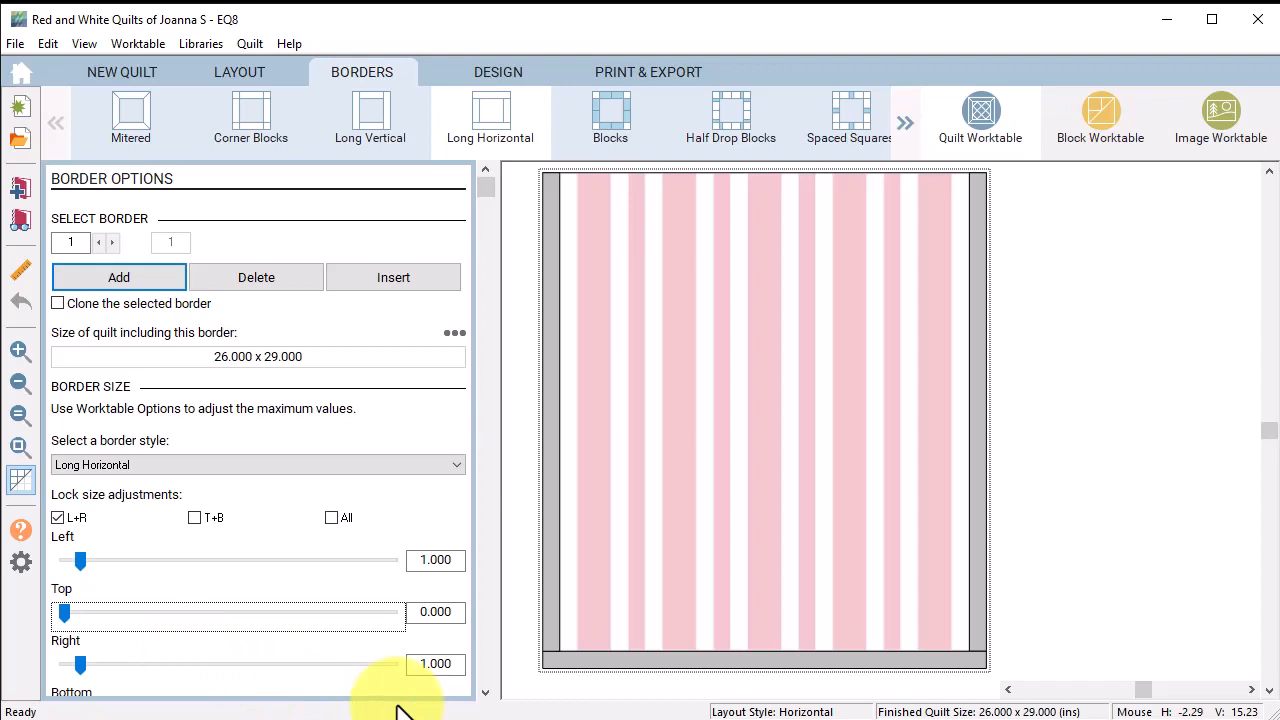
click(609, 133)
drag(482, 187, 486, 675)
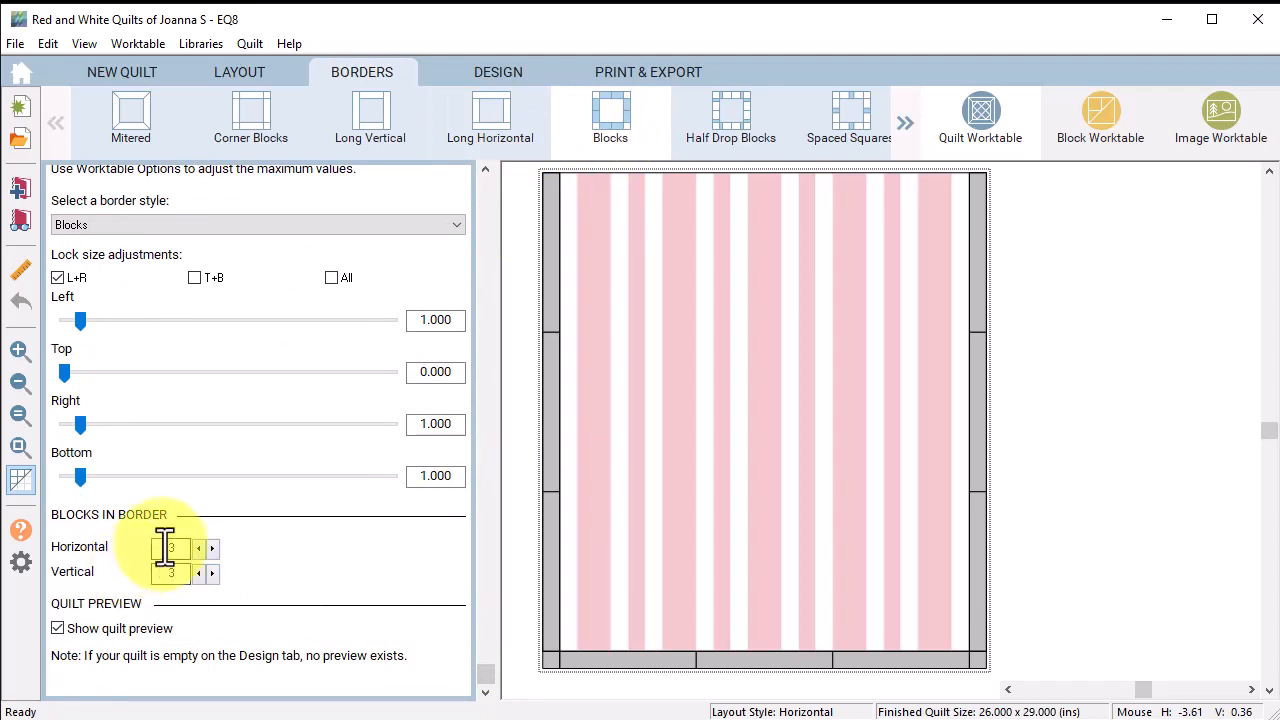
double_click(166, 546)
text(24)
key(Tab)
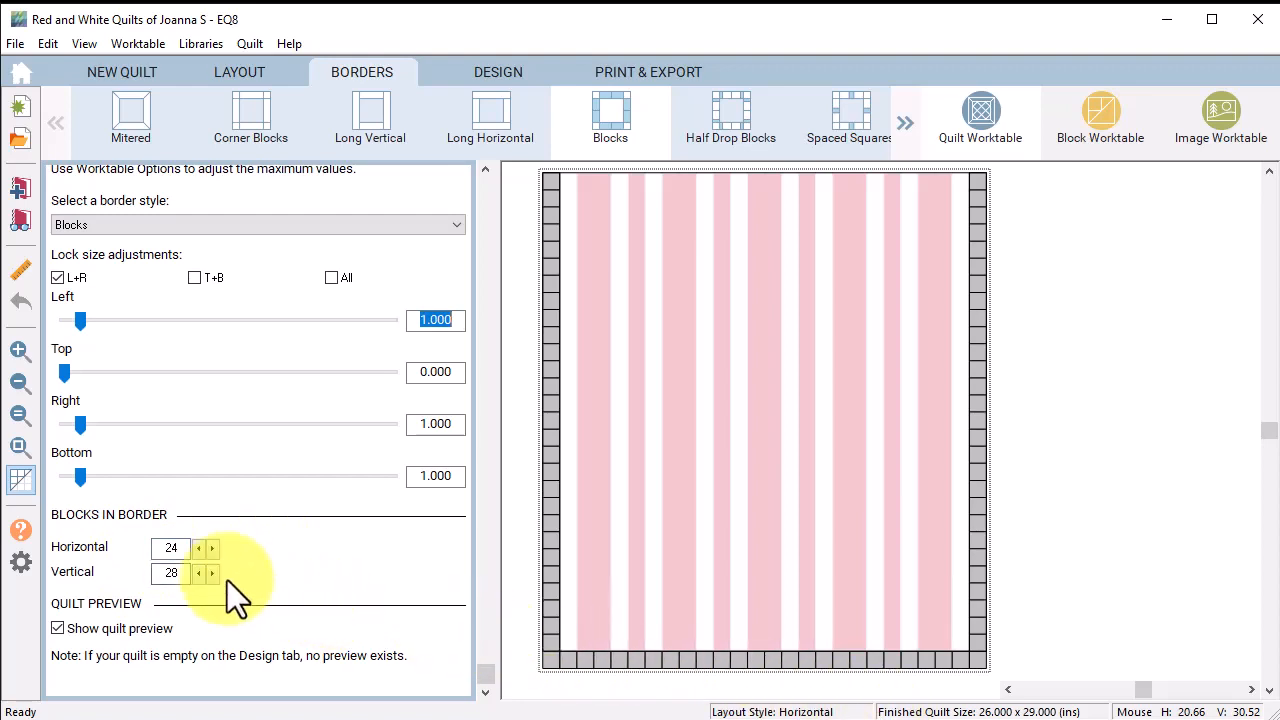
click(22, 563)
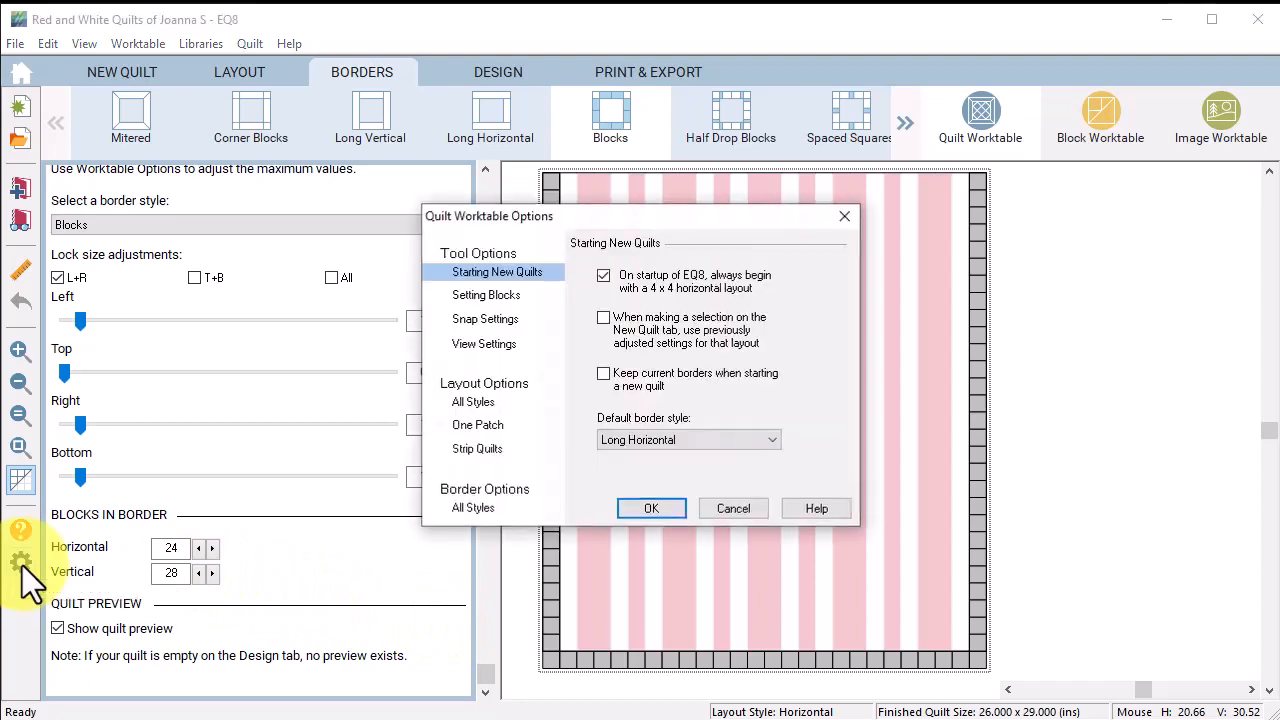
Step: Under Layout Options > All Styles, raise the maximum block count to 50 and confirm
click(490, 404)
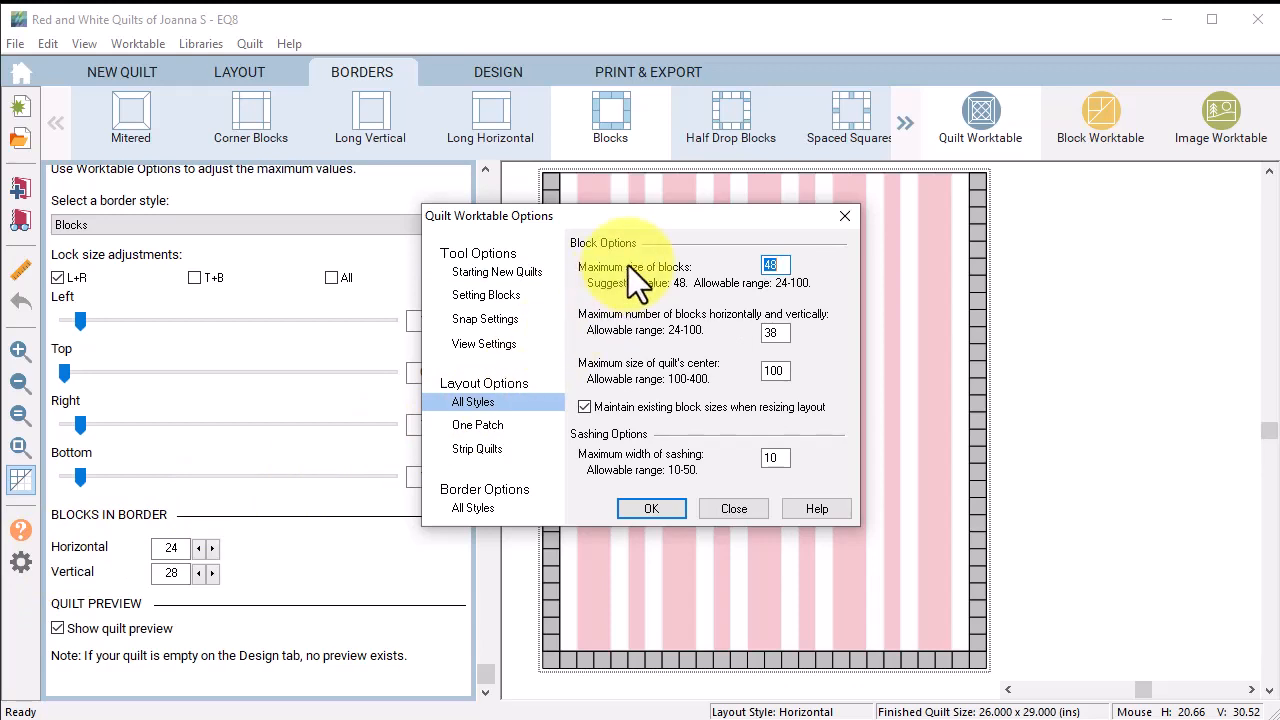
double_click(778, 333)
text(5)
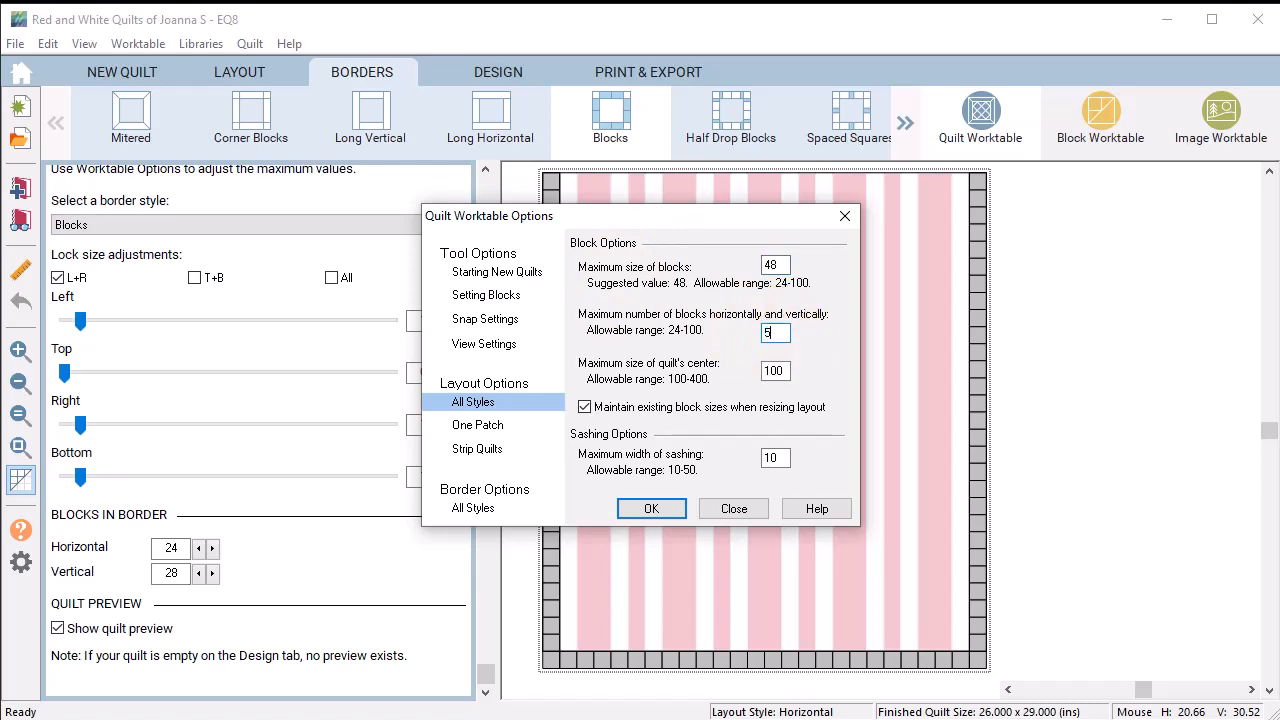
text(0)
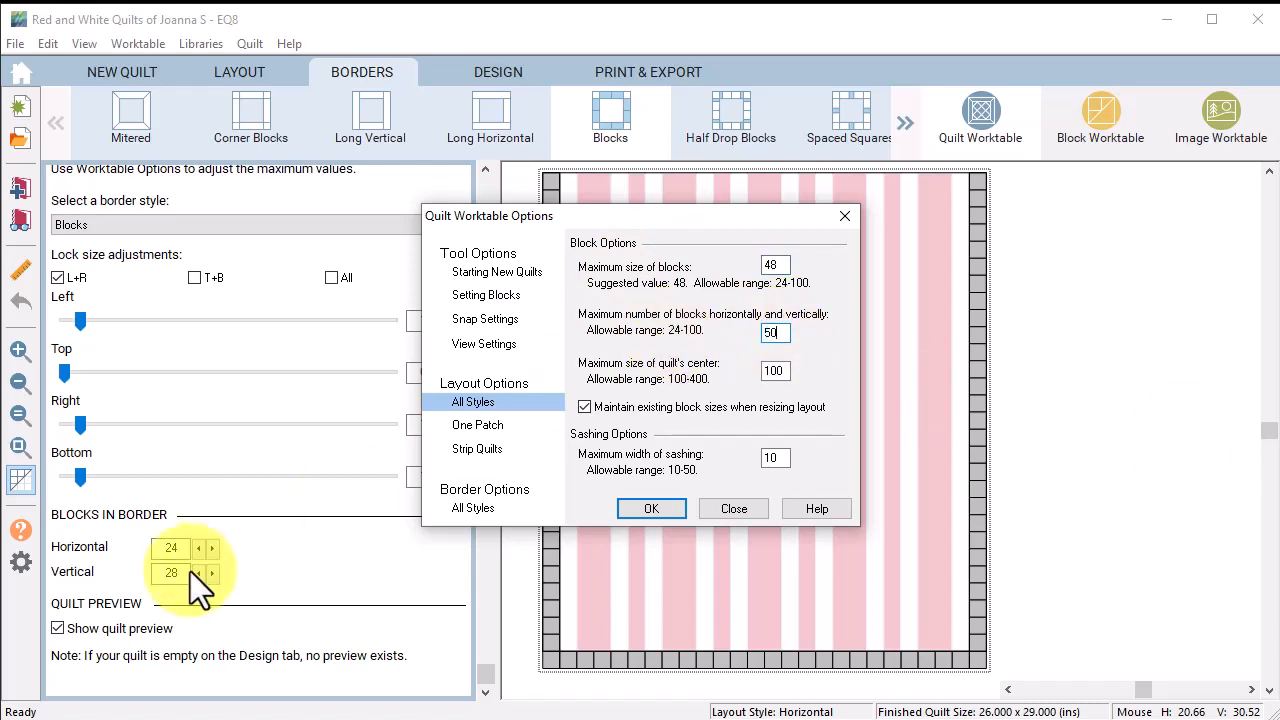
click(650, 510)
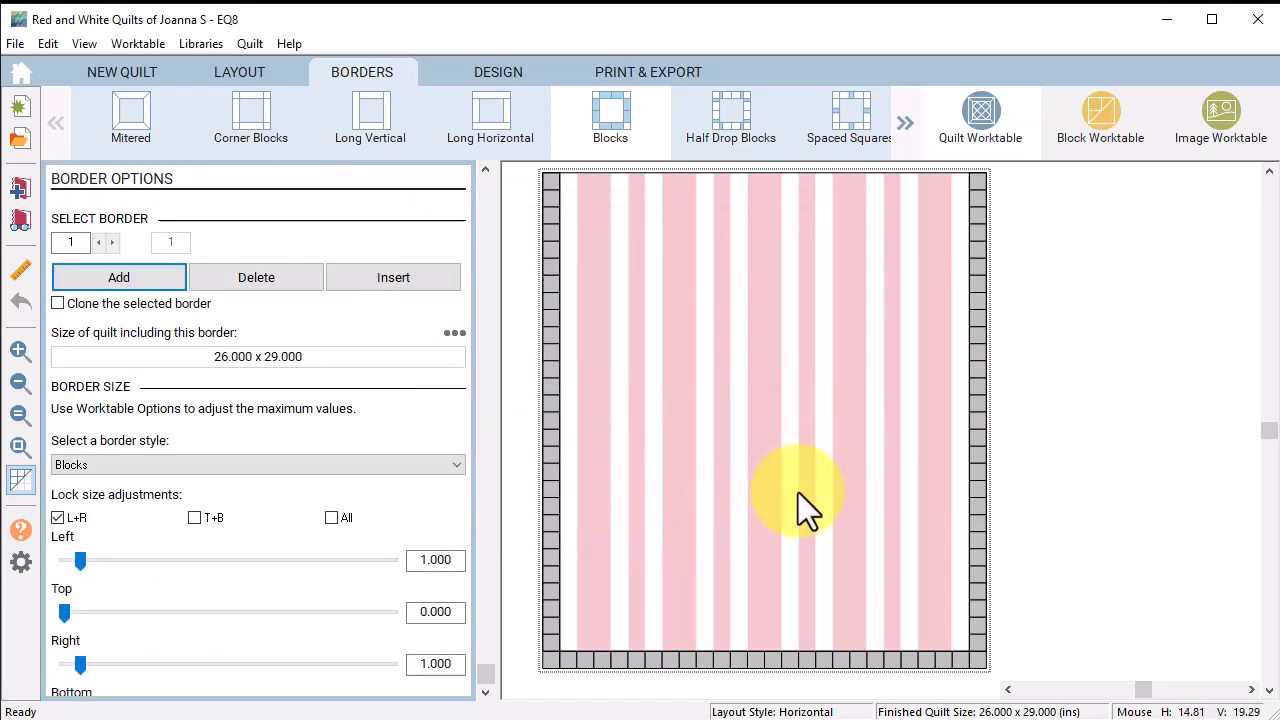
Step: Set the red-and-white half-square triangle block into all border cells and empty corners
click(492, 76)
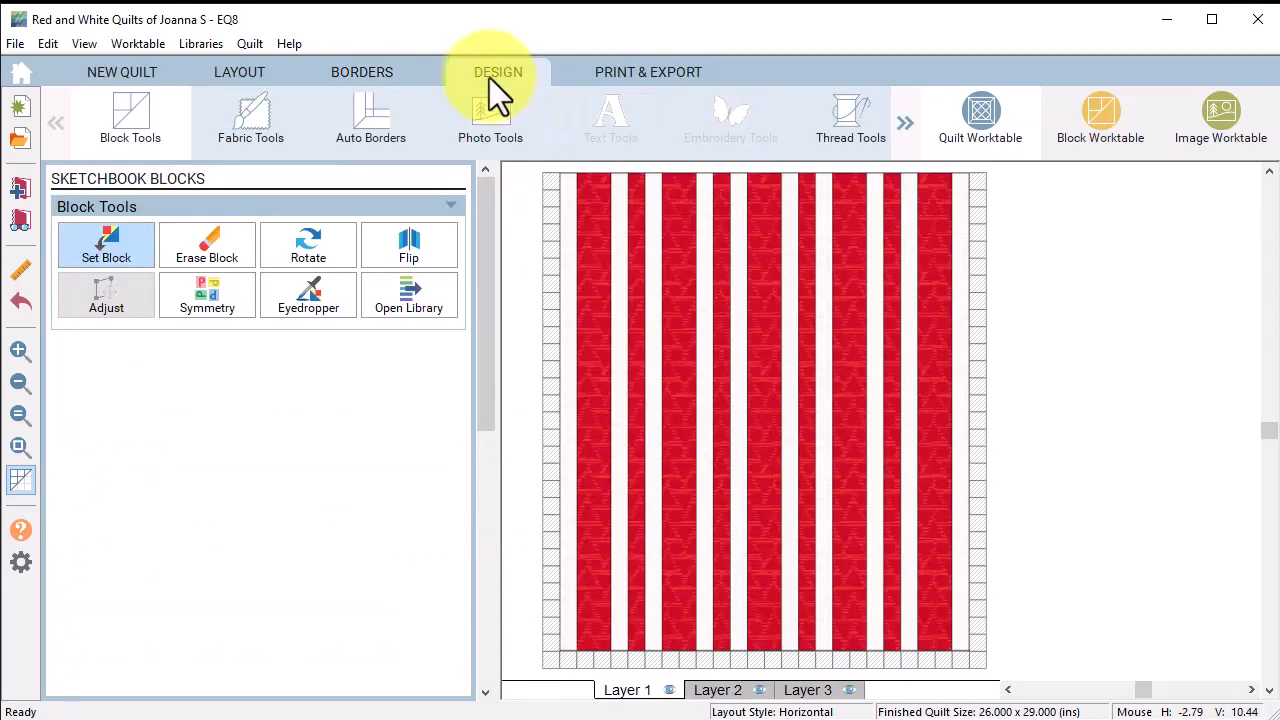
click(111, 246)
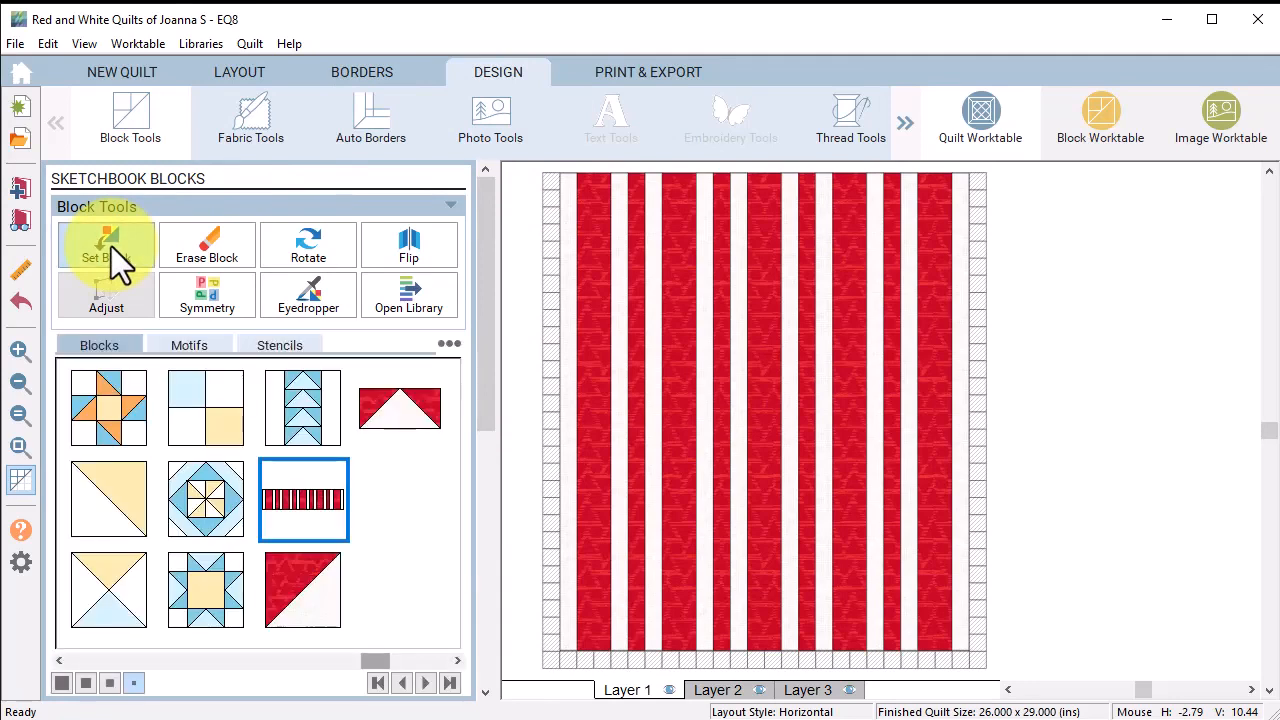
click(300, 592)
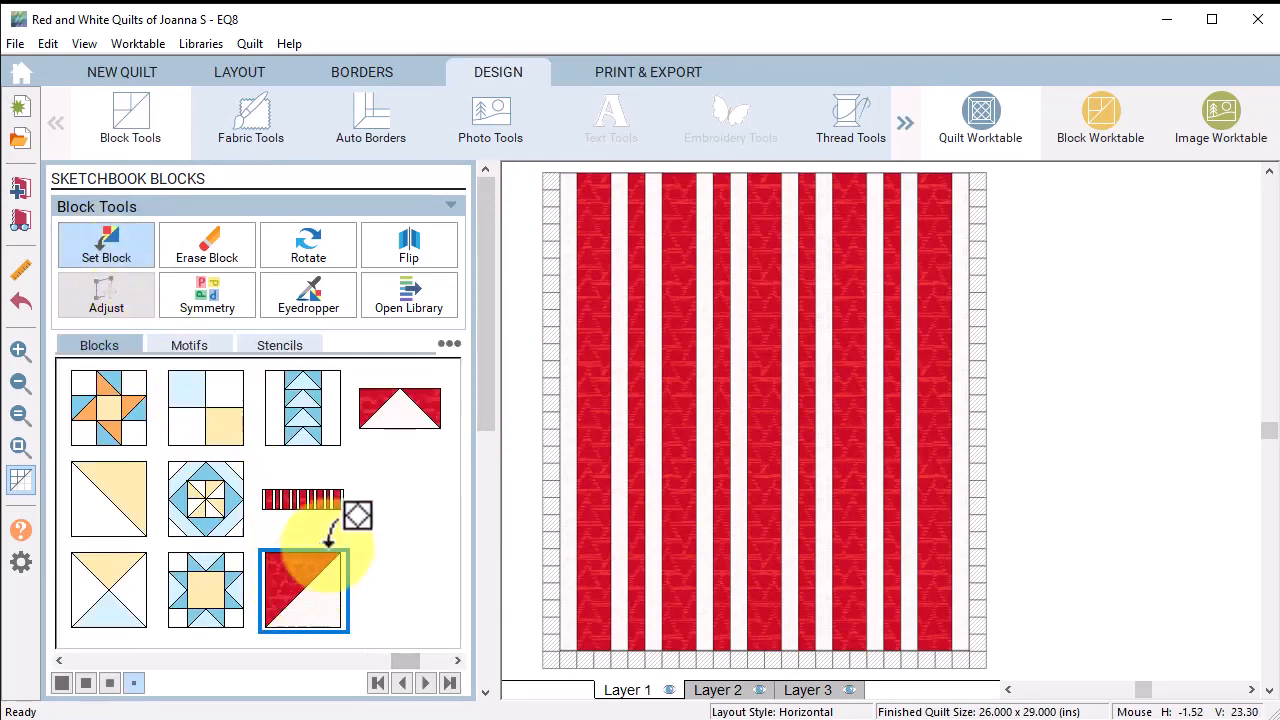
ctrl+click(551, 185)
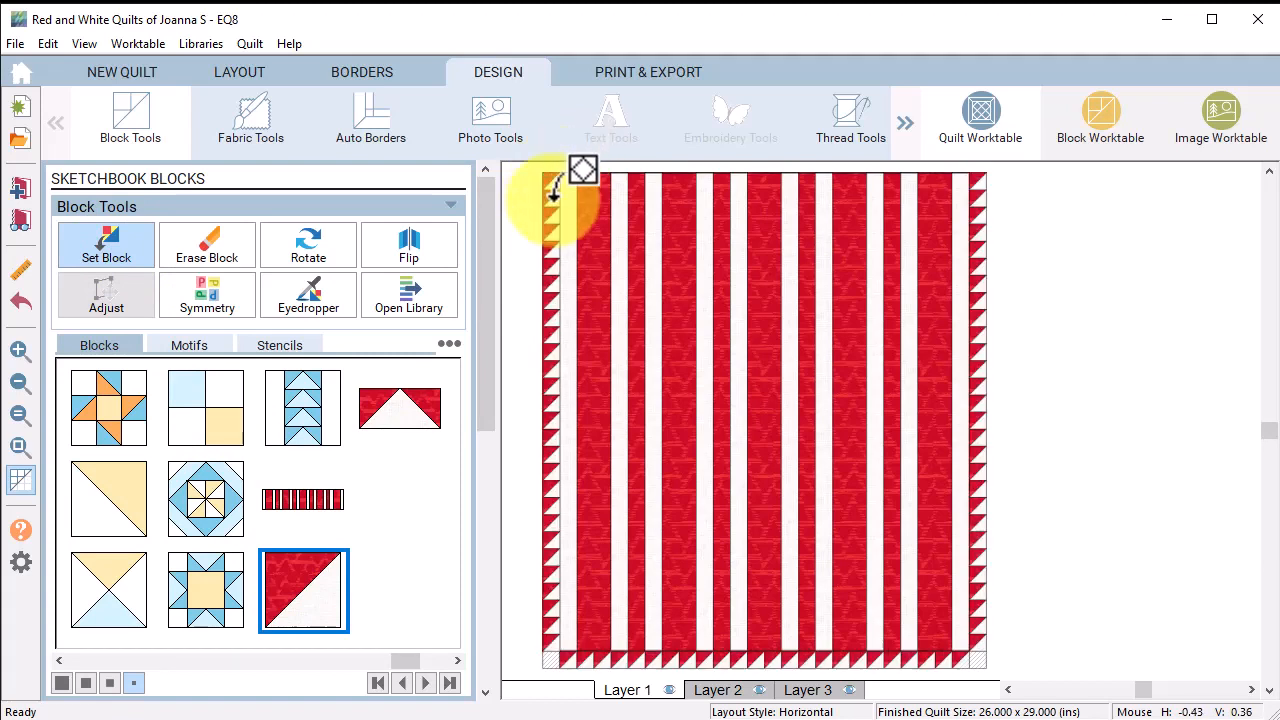
ctrl+click(554, 660)
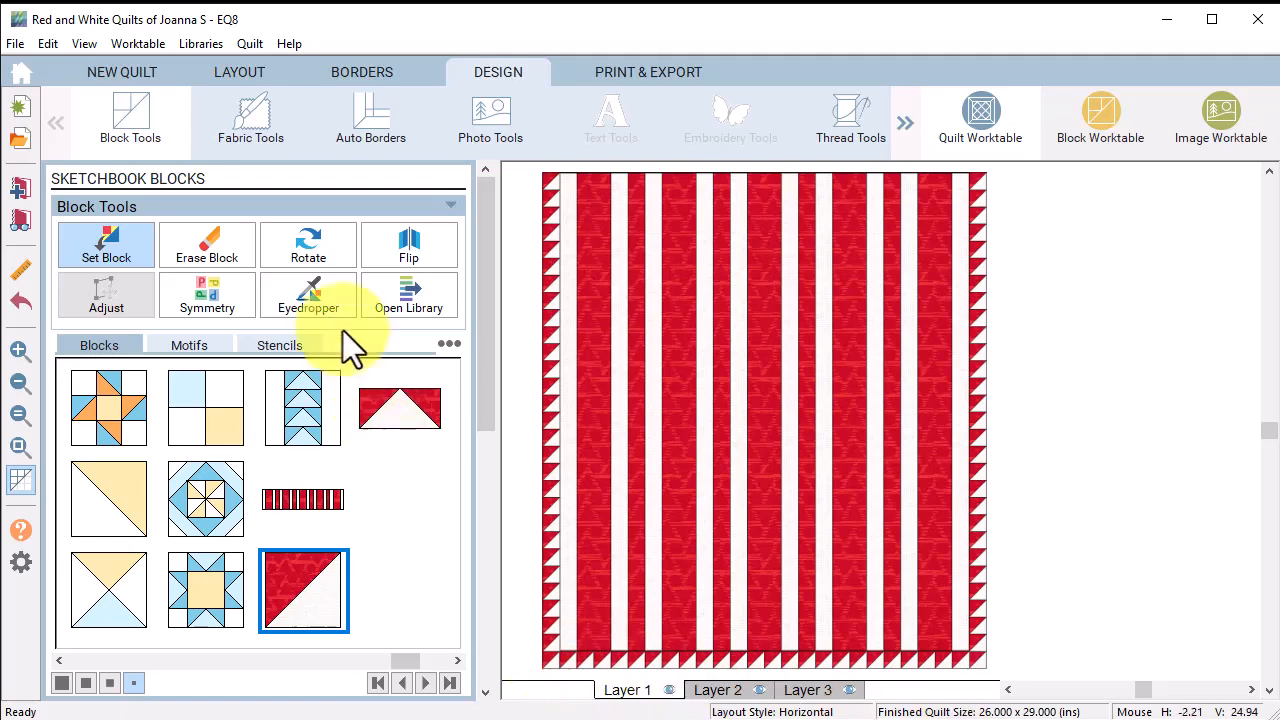
click(304, 242)
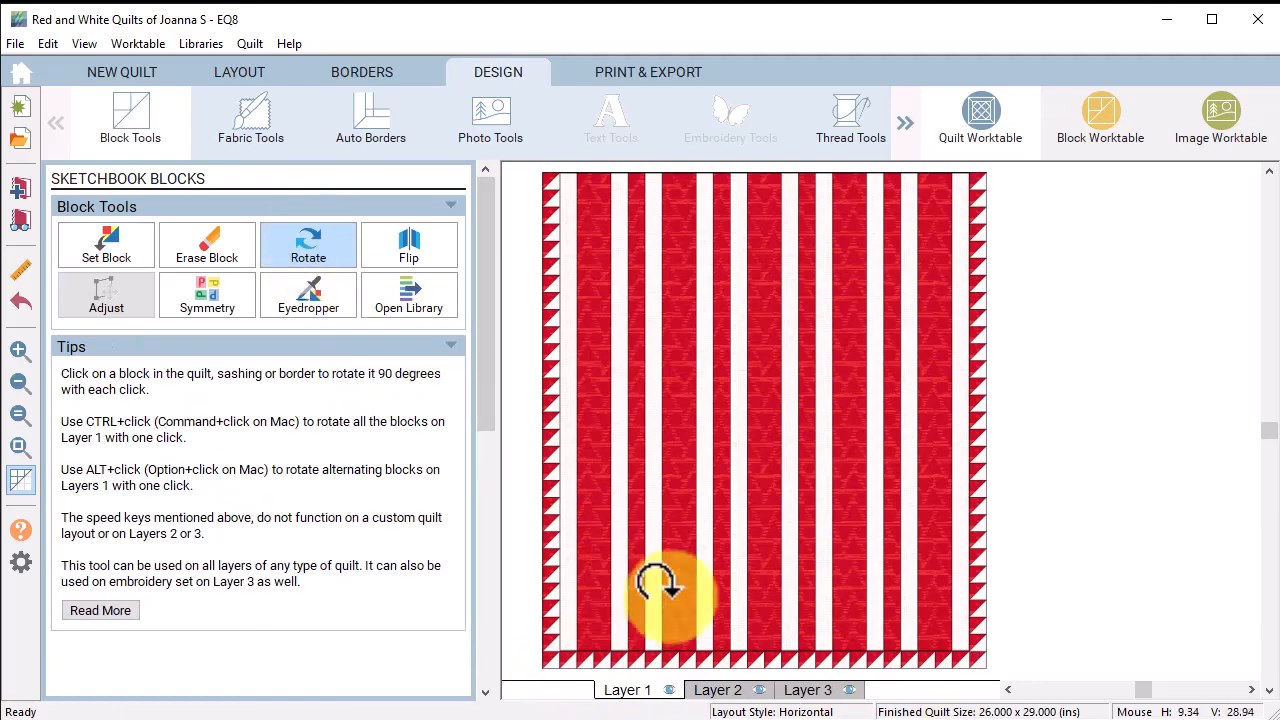
Step: Rotate the triangle blocks along the bottom and left borders, then return to Borders
click(722, 648)
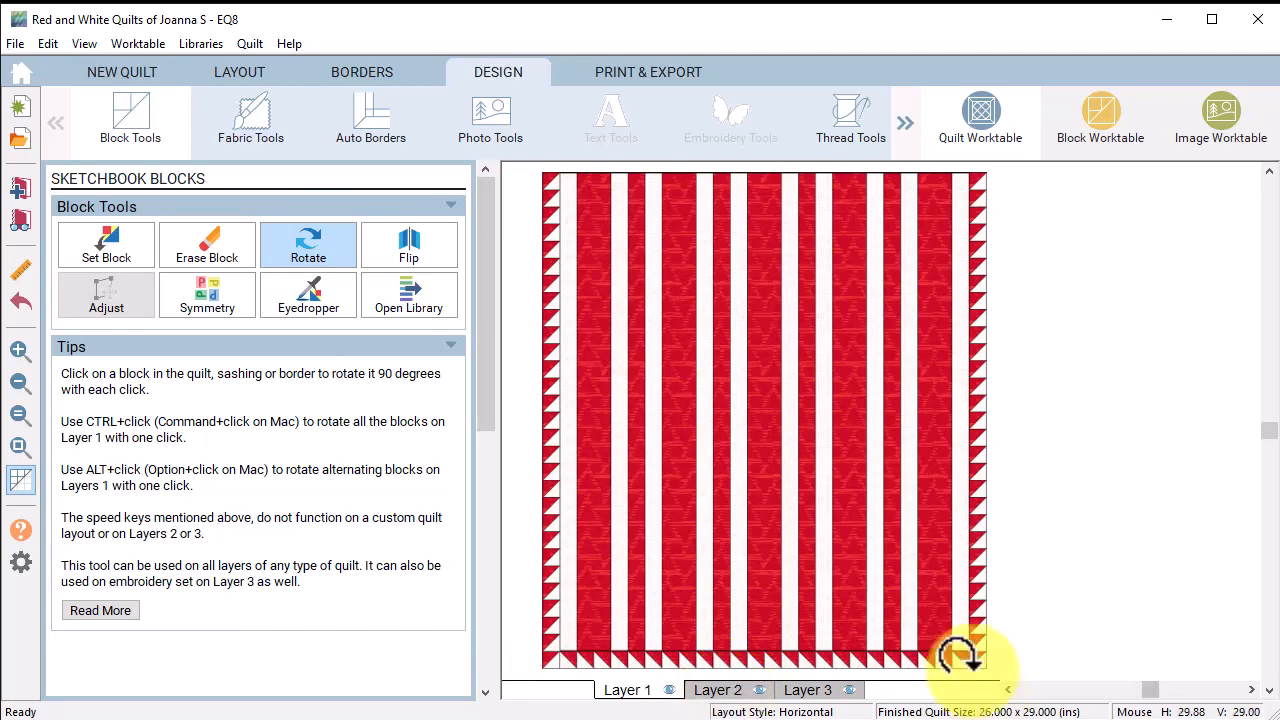
click(535, 385)
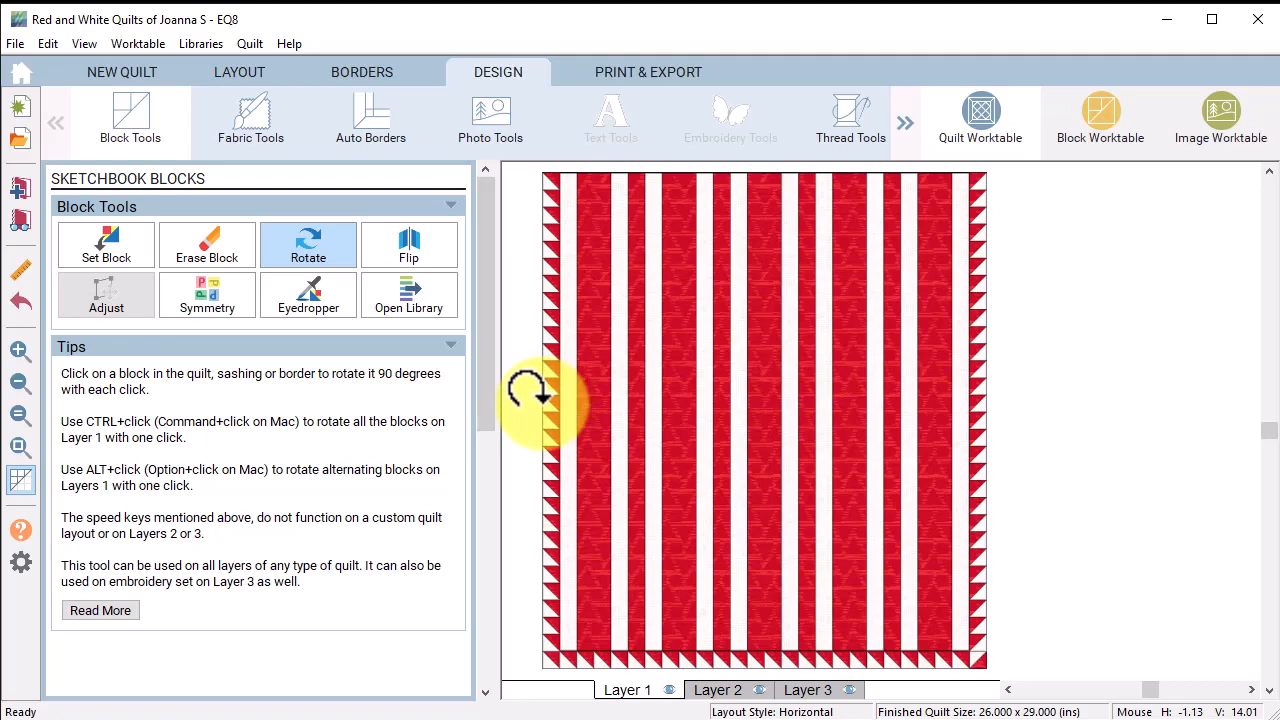
click(374, 74)
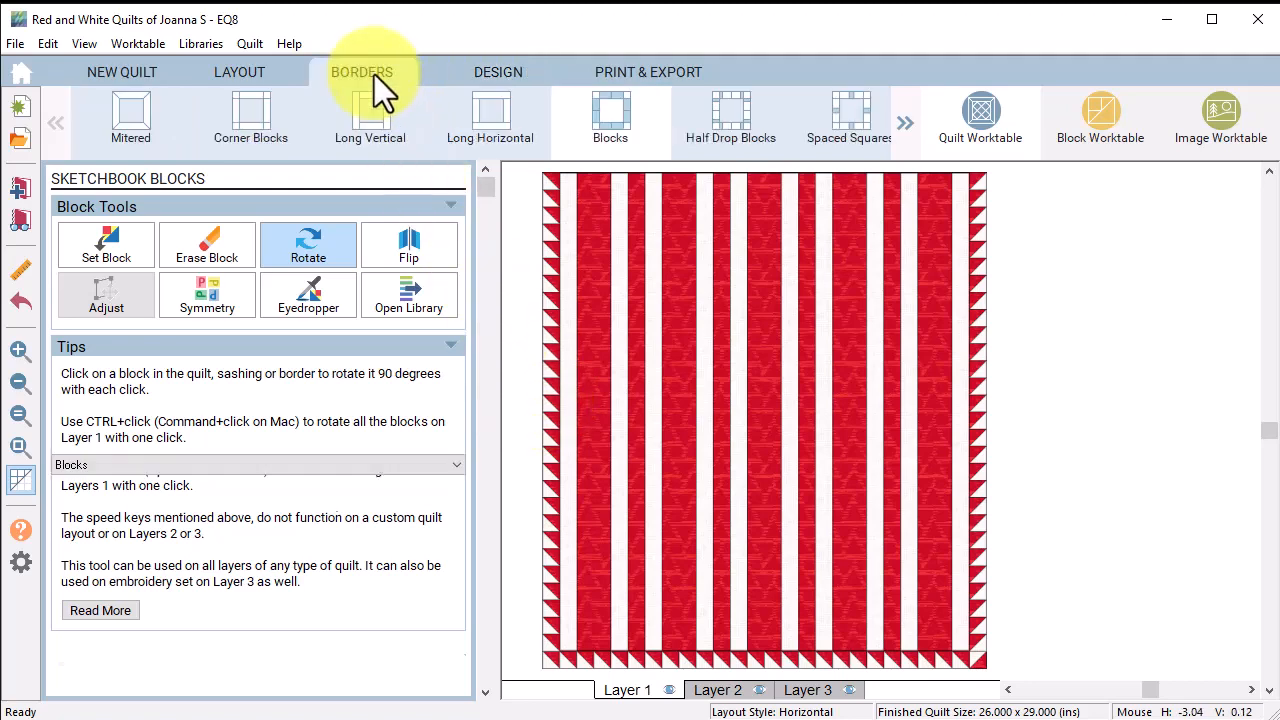
Step: Add a second border 5 inches wide on left, right and bottom, with top 0
click(121, 280)
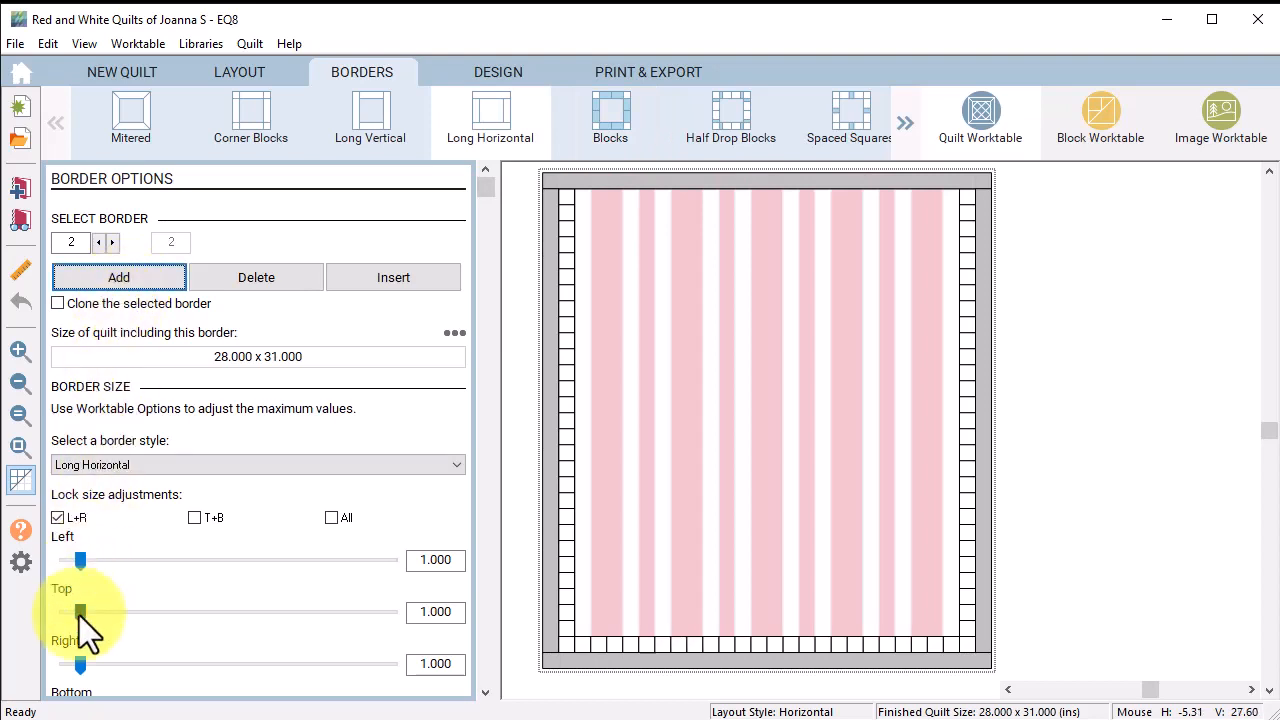
drag(81, 613, 42, 614)
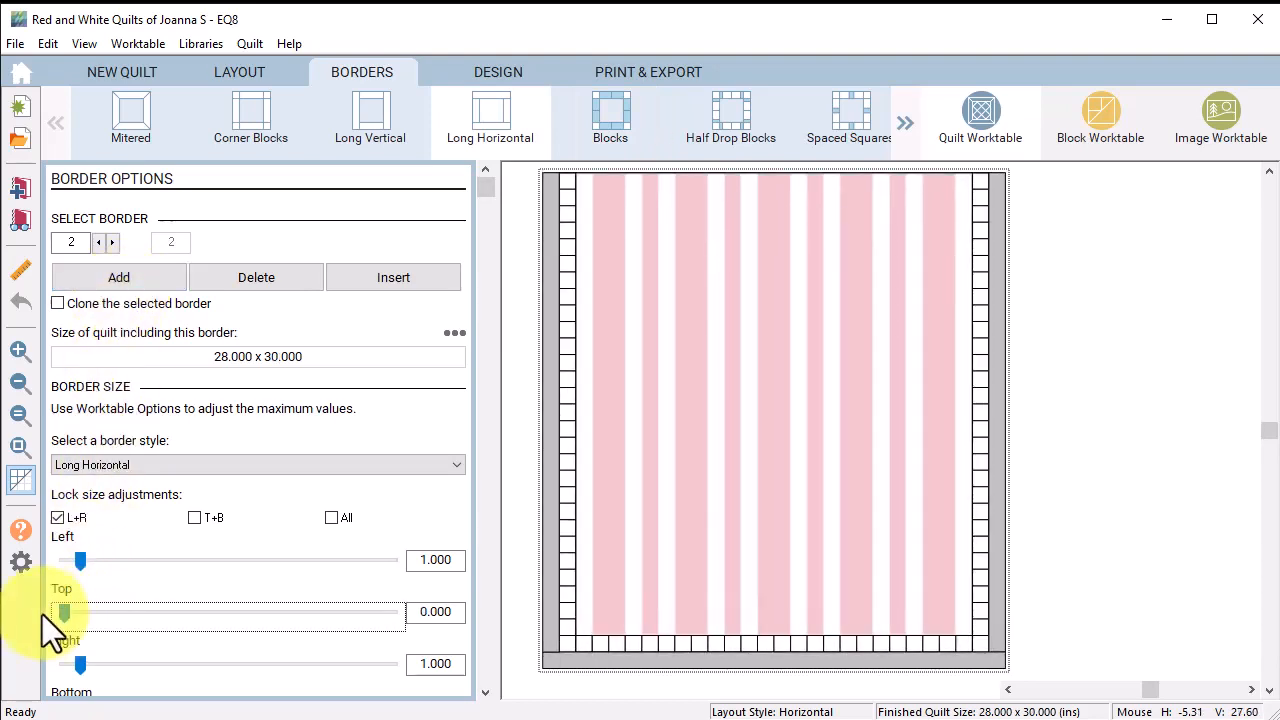
double_click(416, 560)
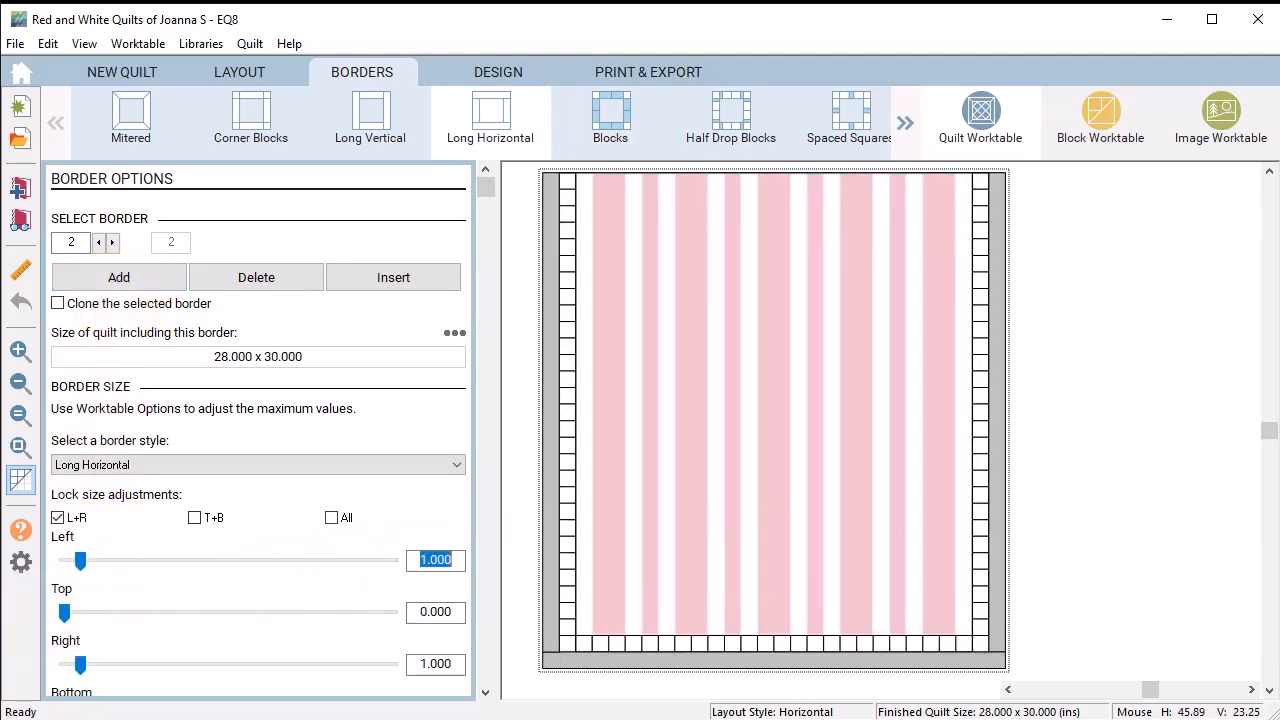
text(5)
key(Tab)
key(Tab)
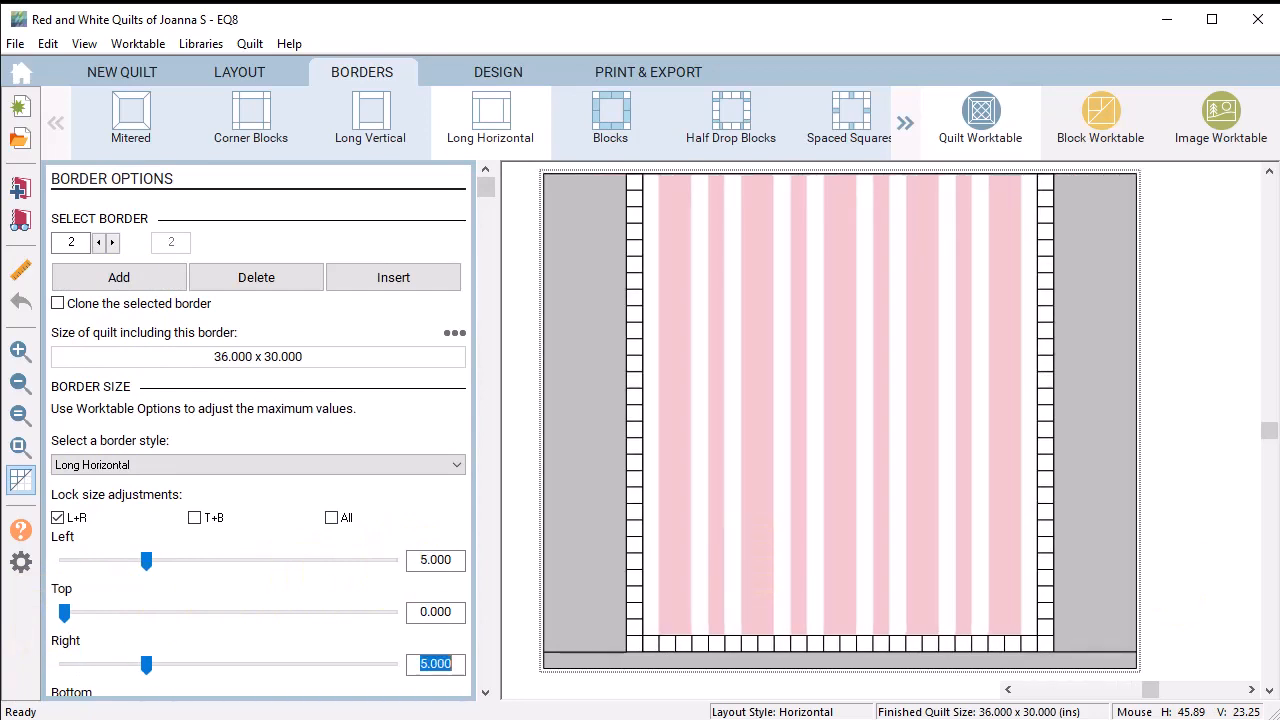
key(Tab)
scroll(457, 420, down, 4)
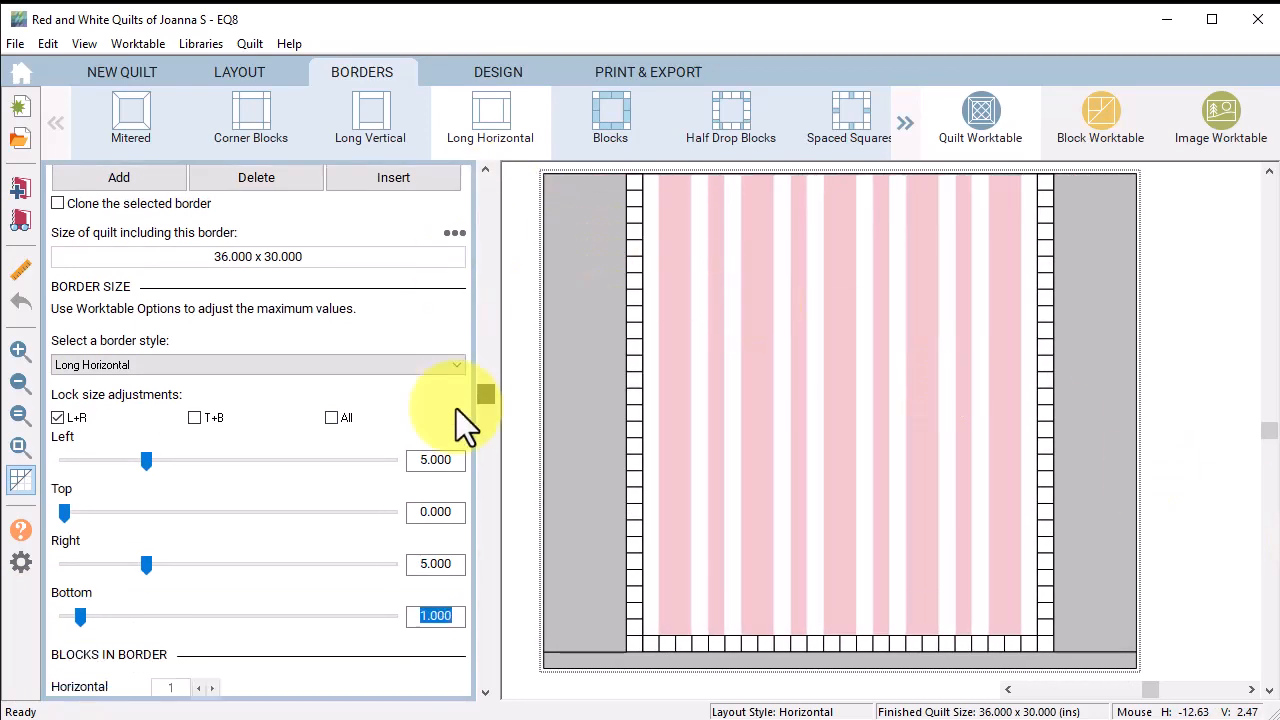
text(5)
key(Tab)
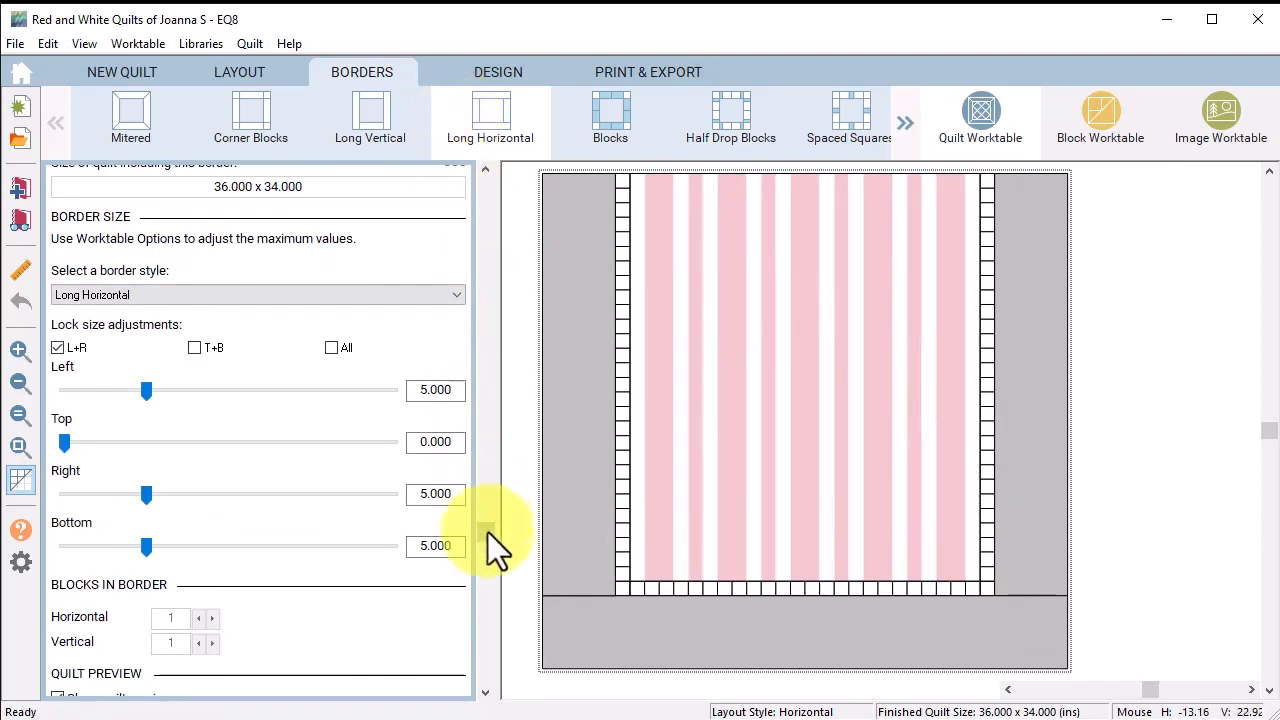
drag(488, 532, 485, 183)
Step: Add a third border cloned from the first pieced-block border
click(57, 303)
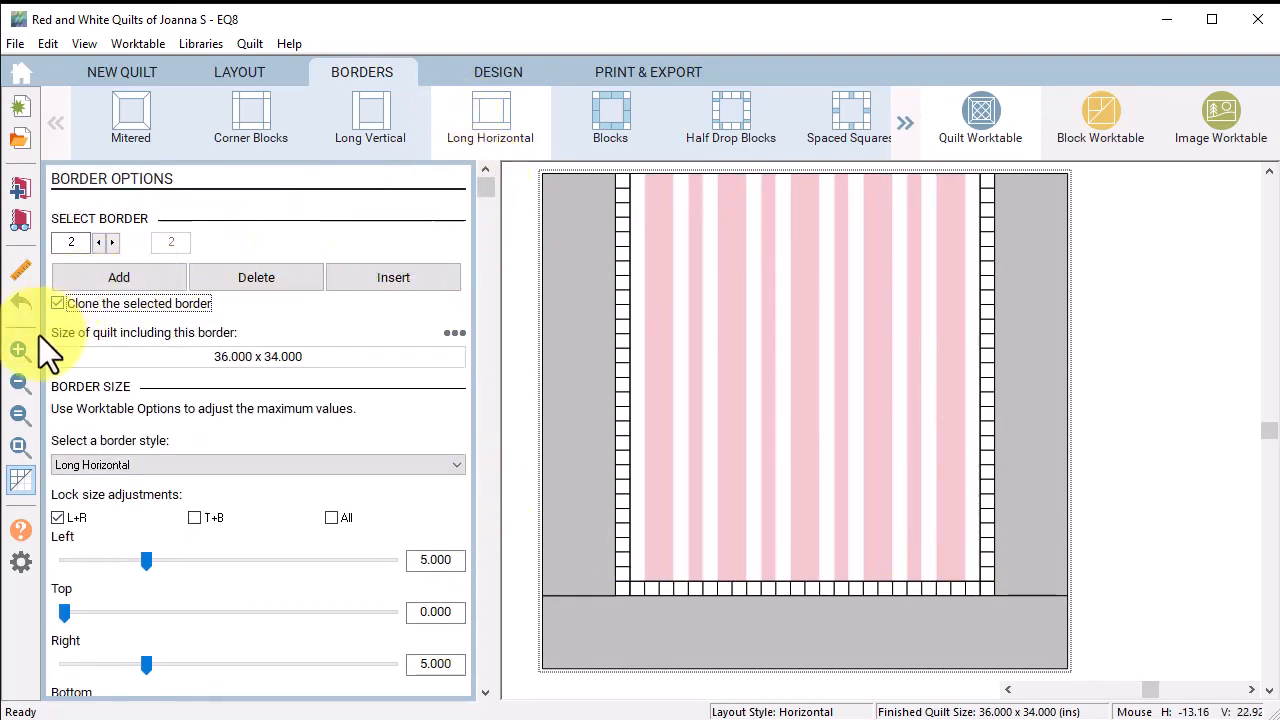
click(623, 377)
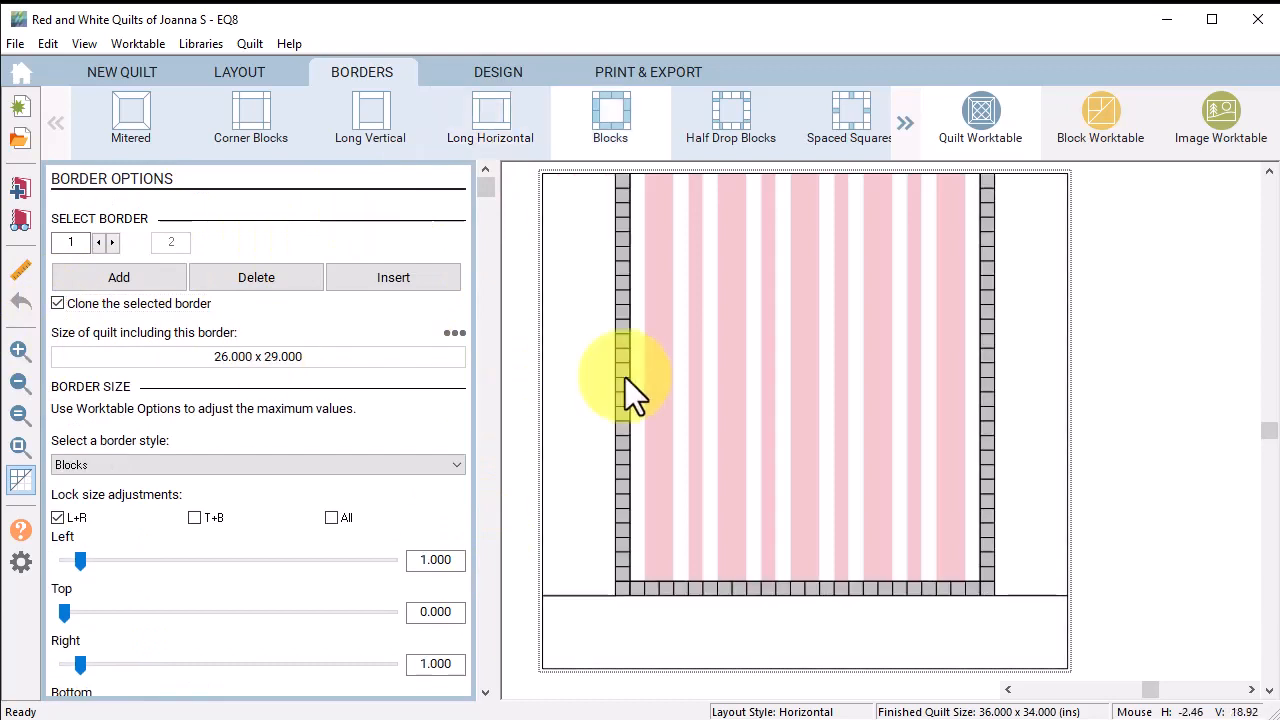
click(116, 280)
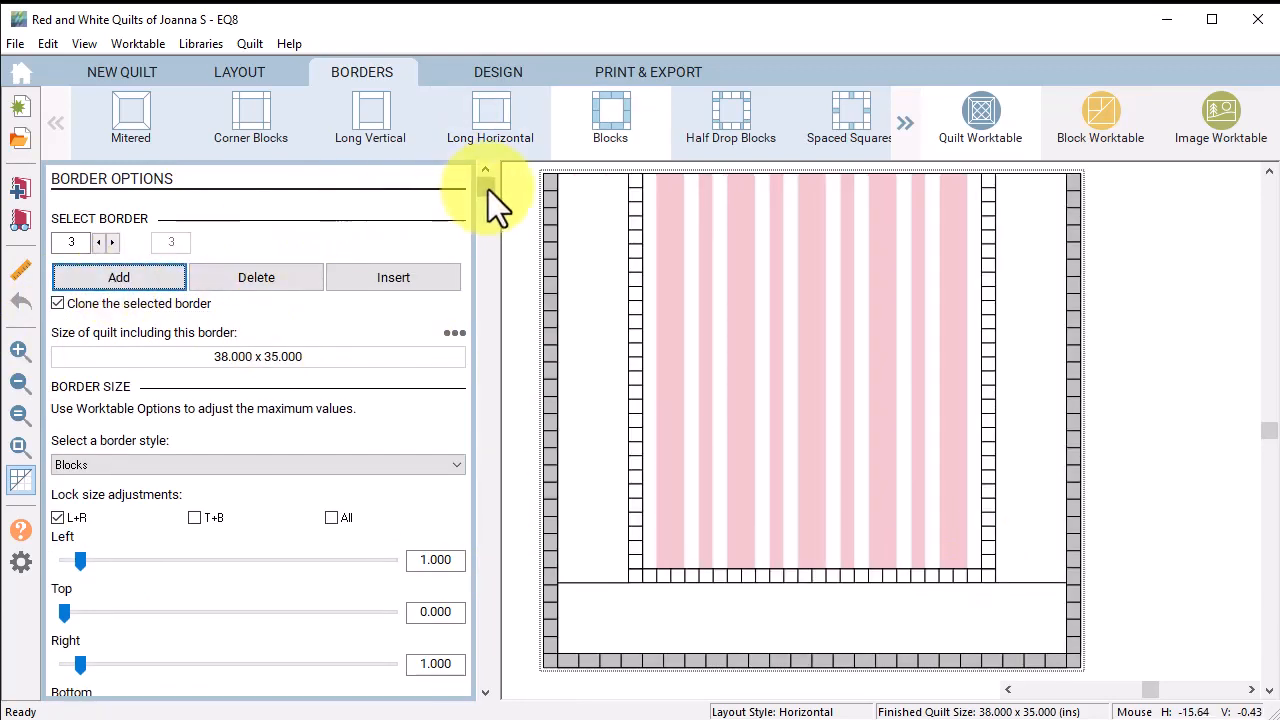
drag(488, 189, 488, 671)
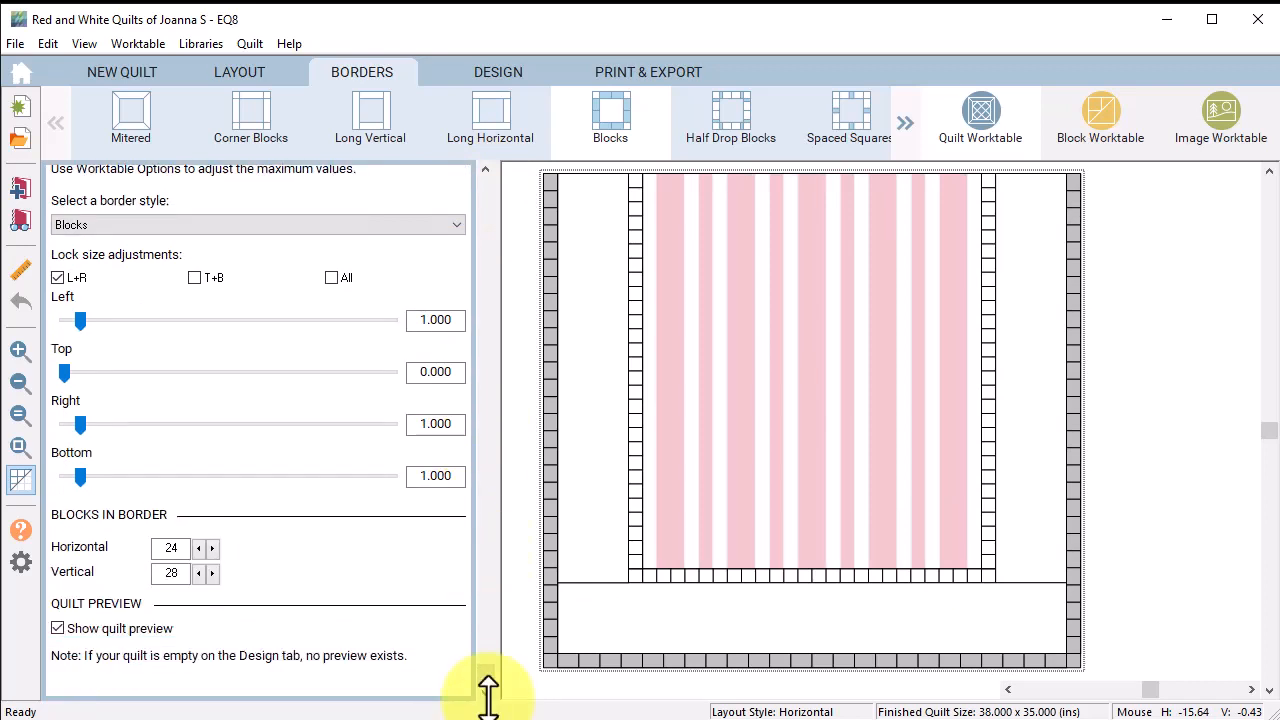
Step: Give the cloned border 36 blocks across and 34 down, then turn off cloning
double_click(166, 551)
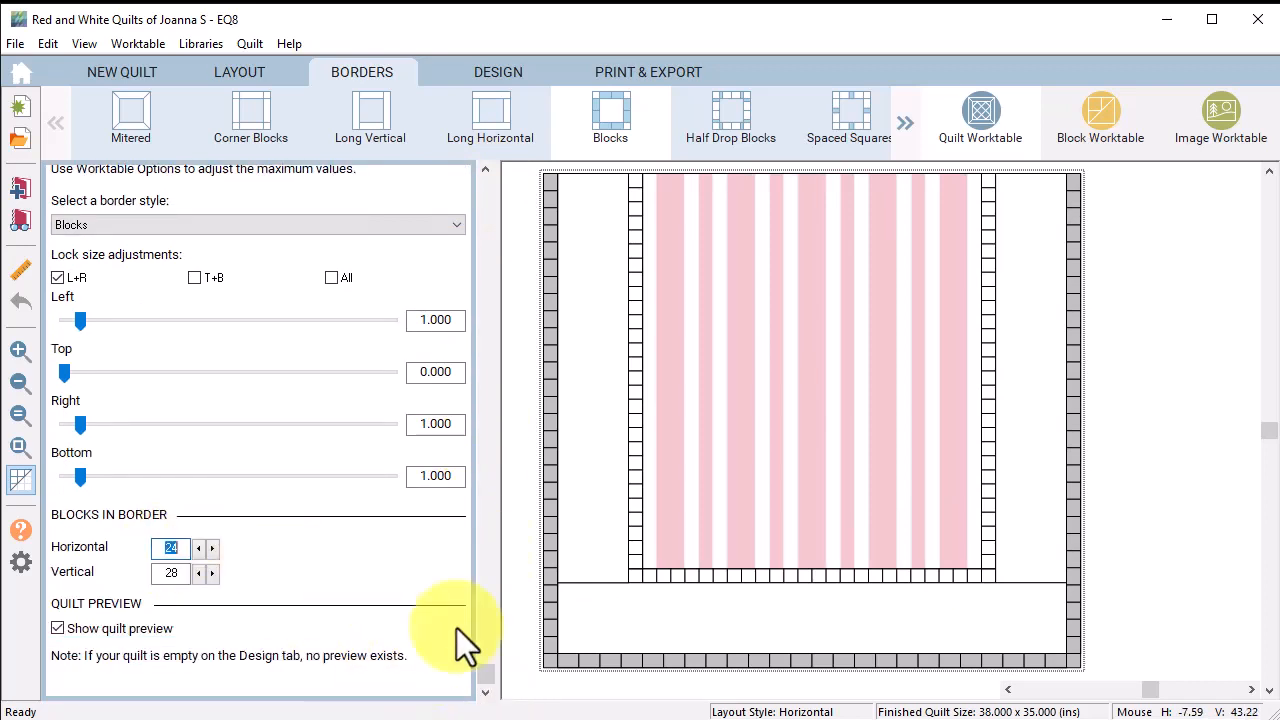
text(36)
key(Tab)
text(34)
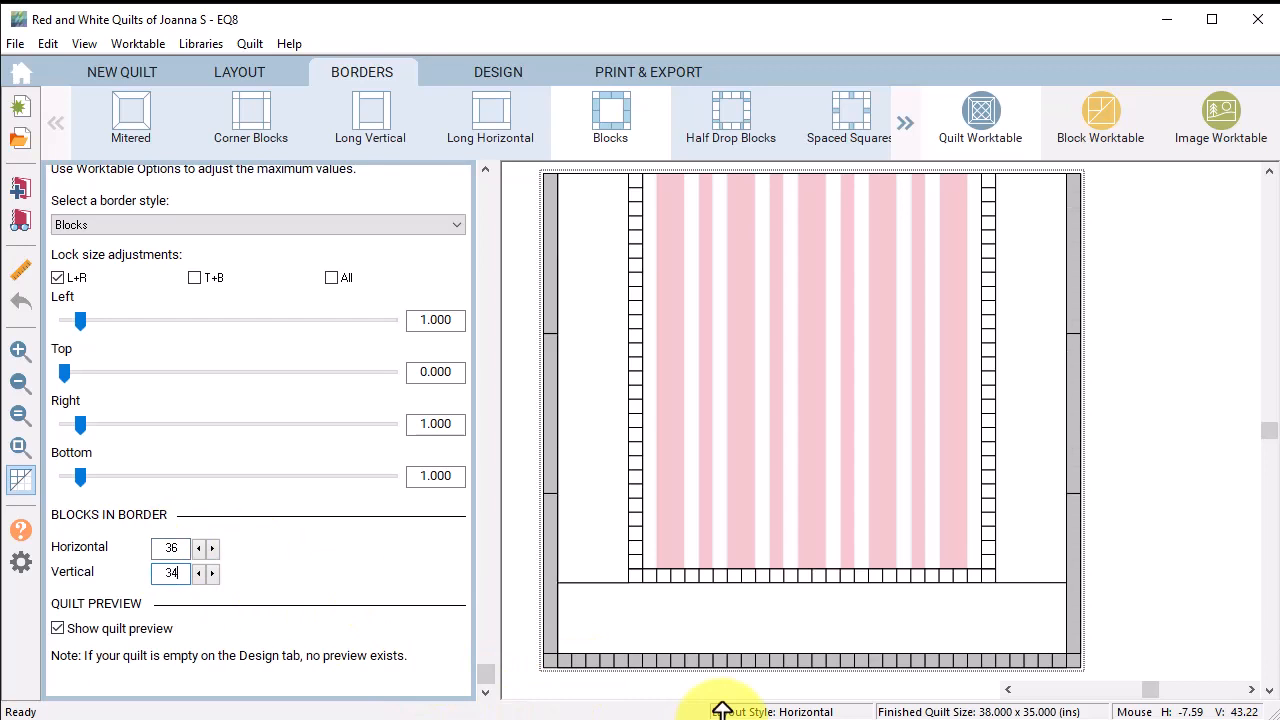
key(Tab)
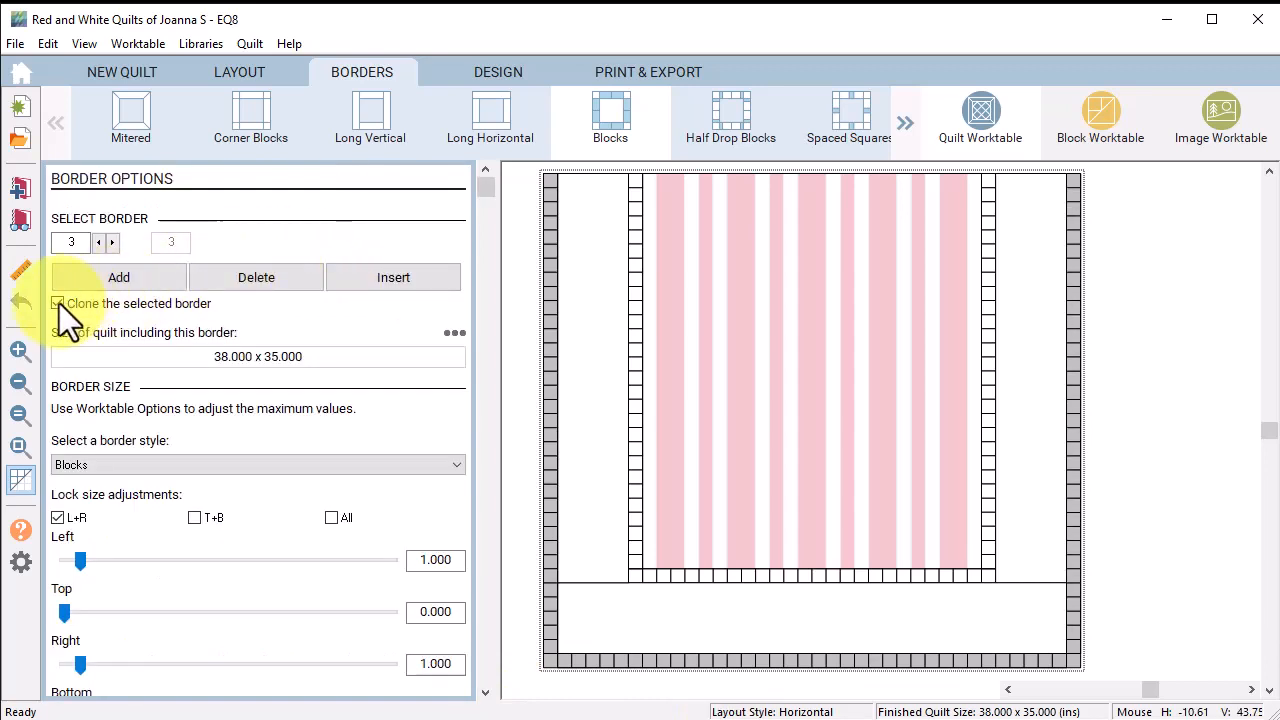
click(59, 303)
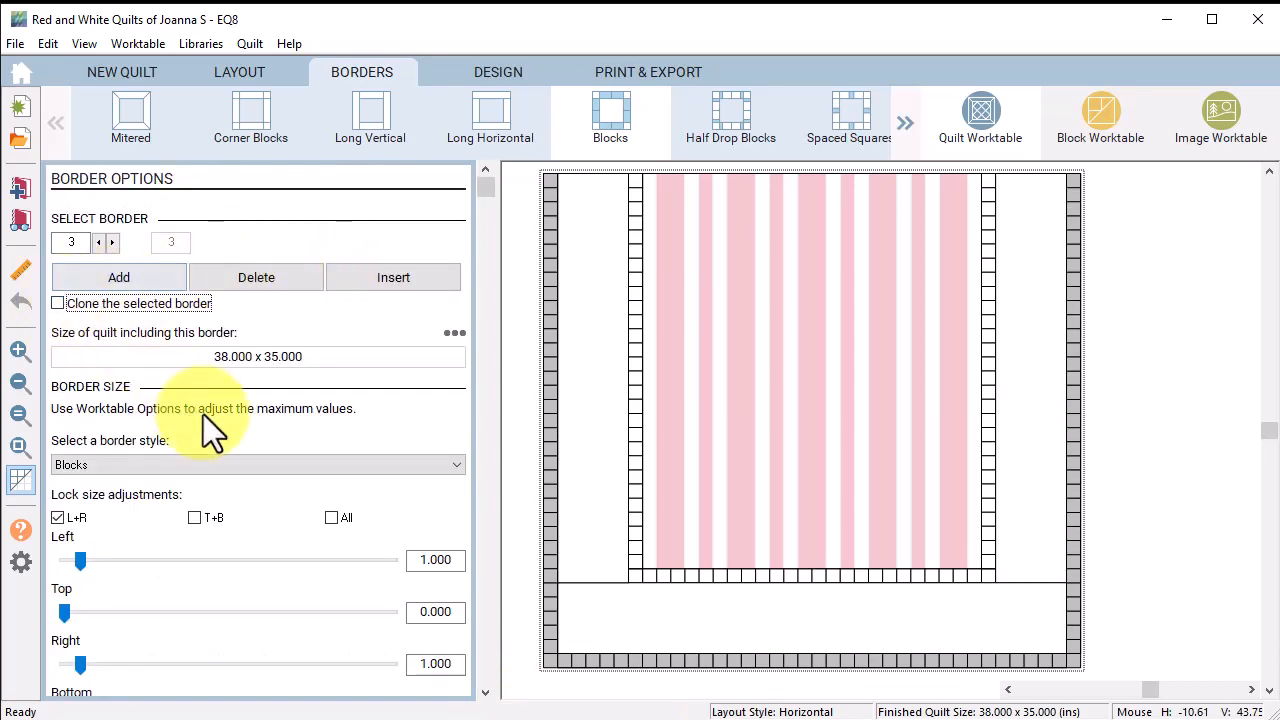
Step: Add a fourth Blocks-style border with no sides and a 2-inch top
click(112, 278)
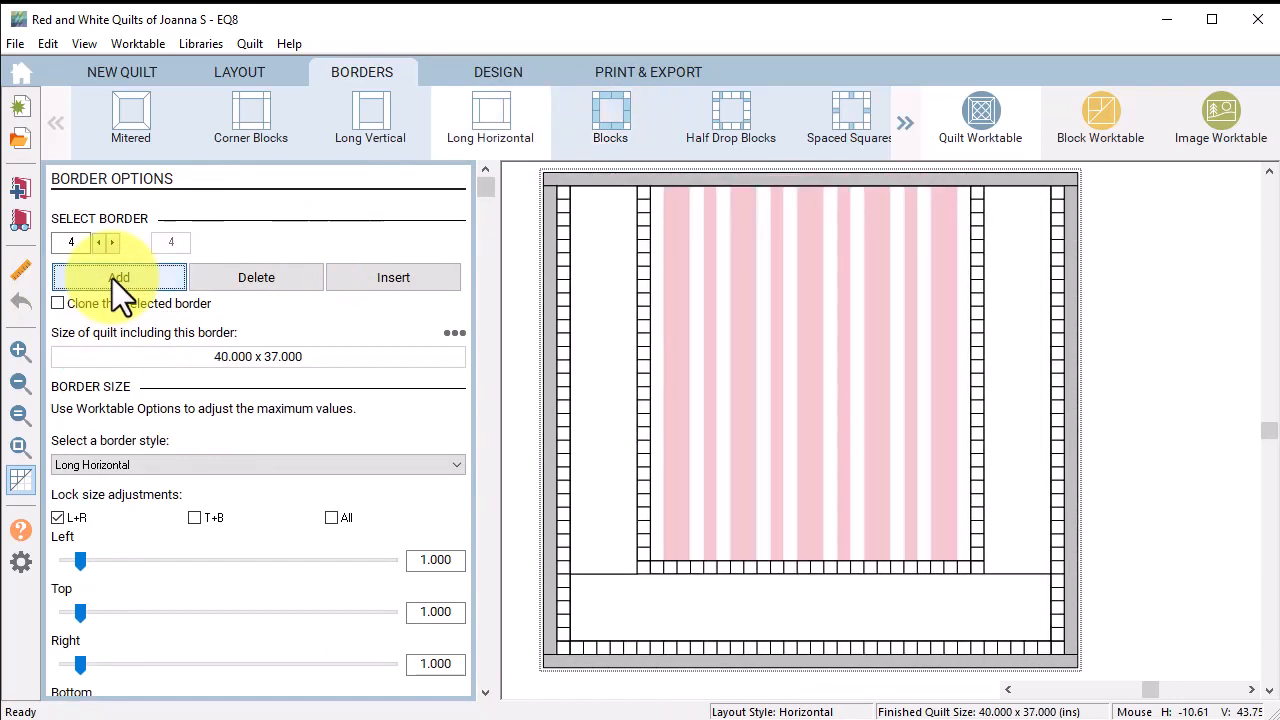
click(618, 134)
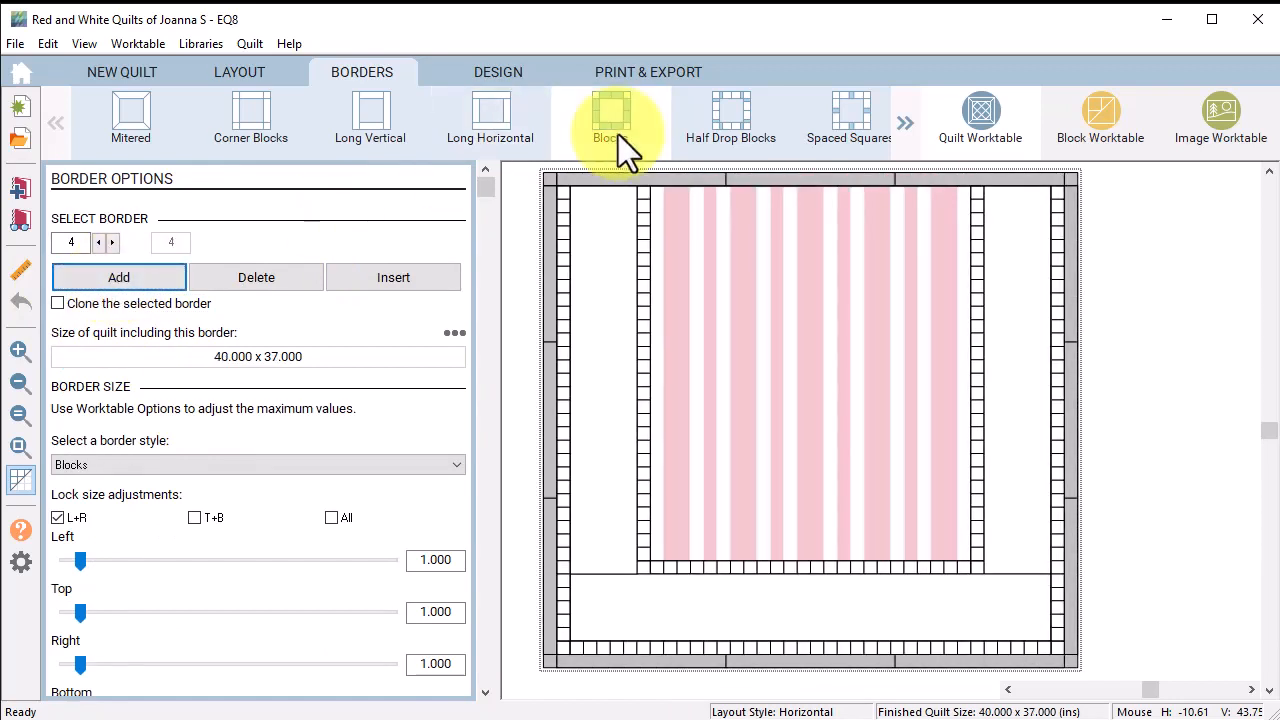
click(57, 518)
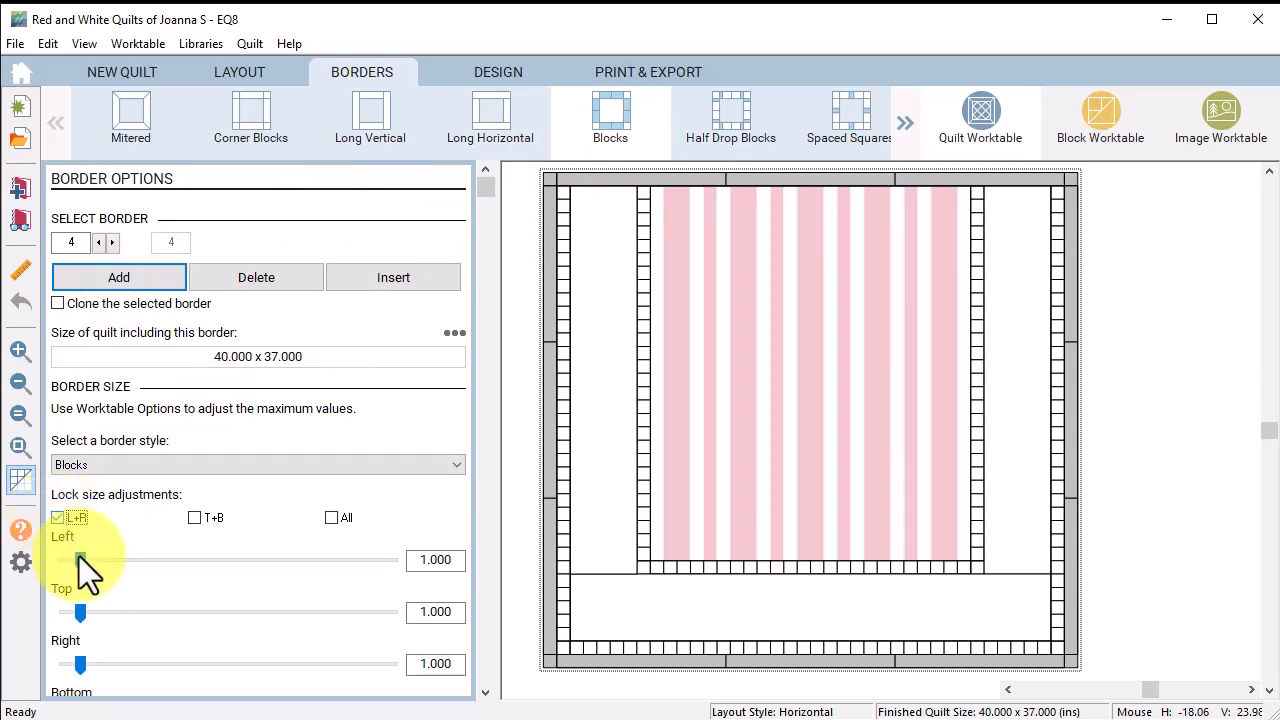
drag(81, 561, 28, 560)
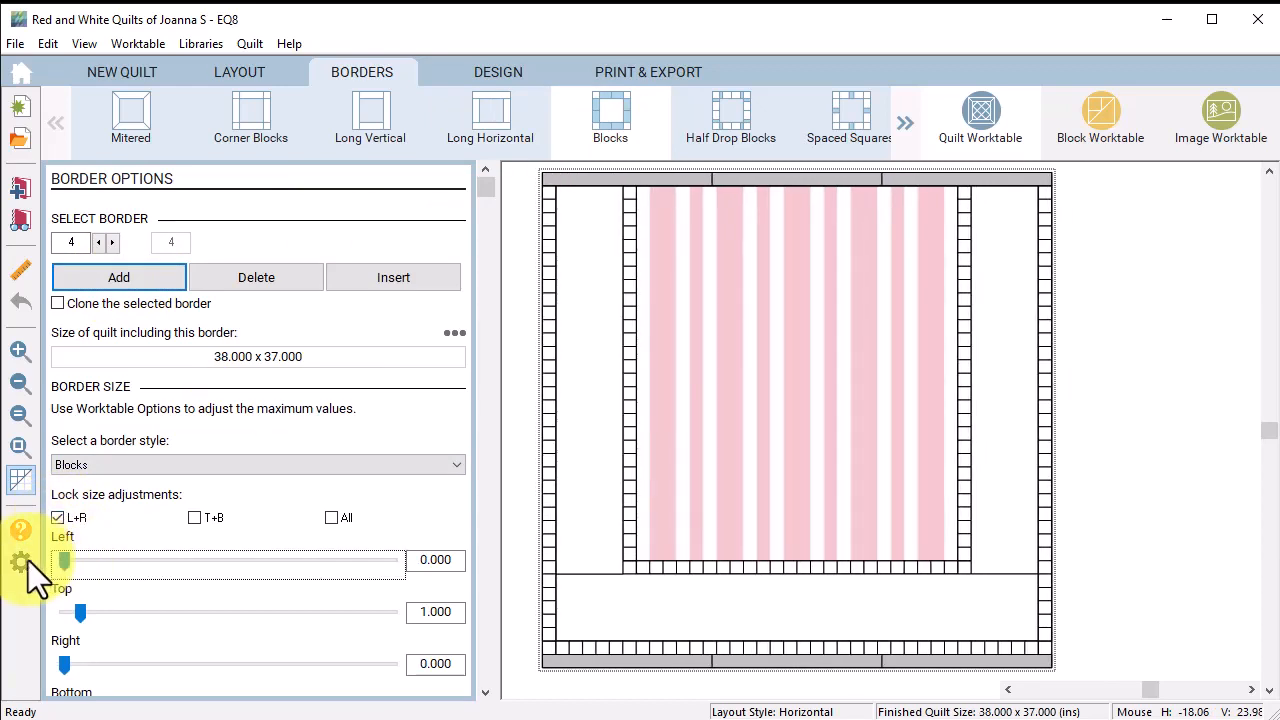
drag(415, 600, 475, 602)
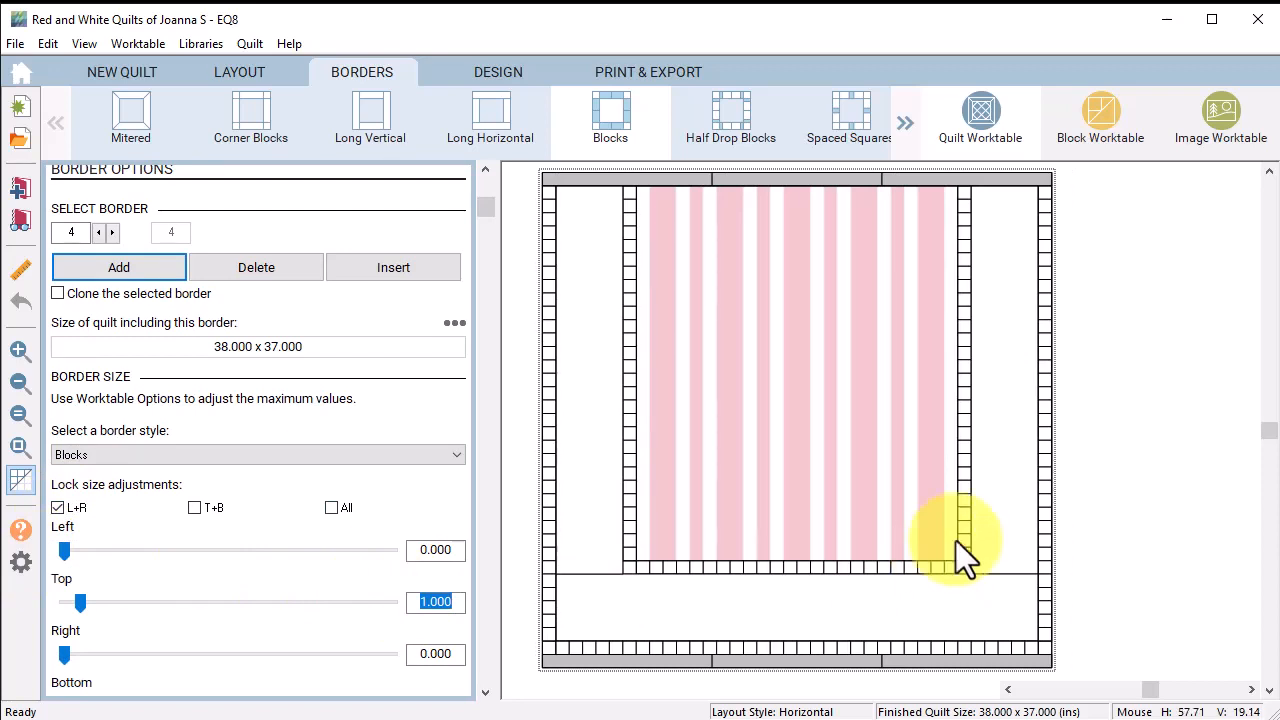
text(2)
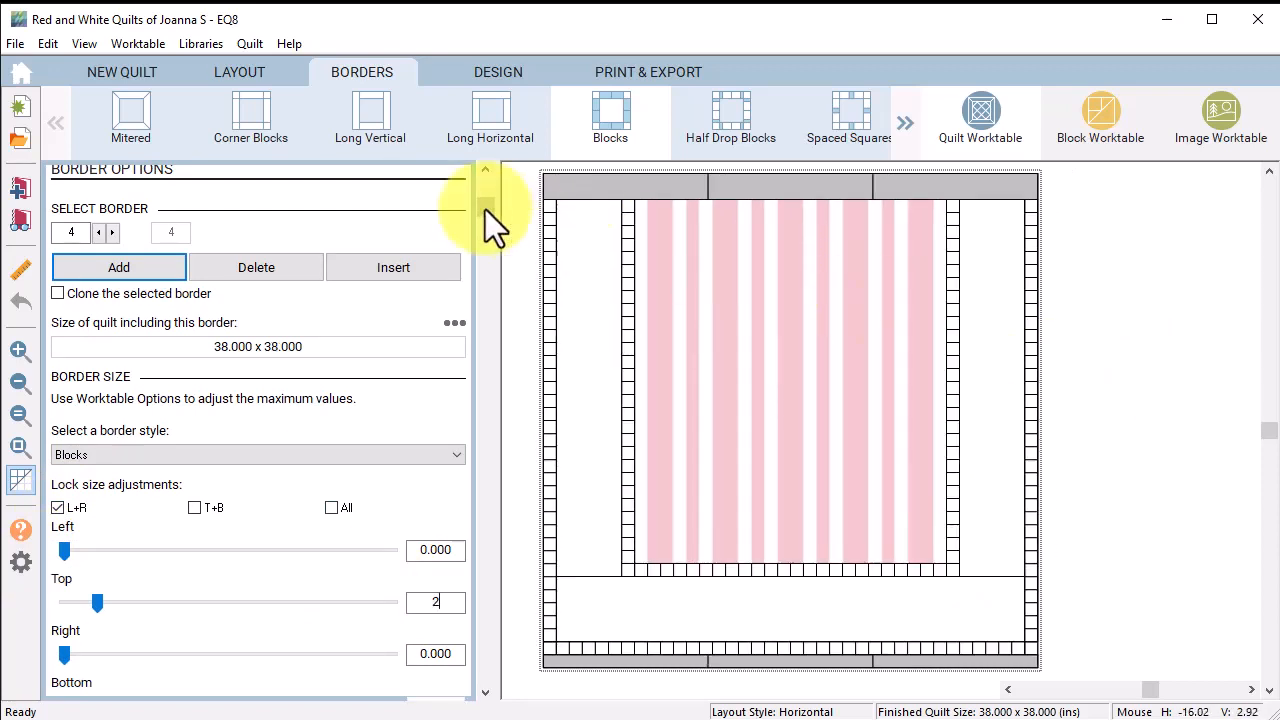
Step: Remove the fourth border's bottom and set 38 blocks horizontally, 1 vertically
drag(485, 209, 481, 591)
drag(81, 513, 31, 516)
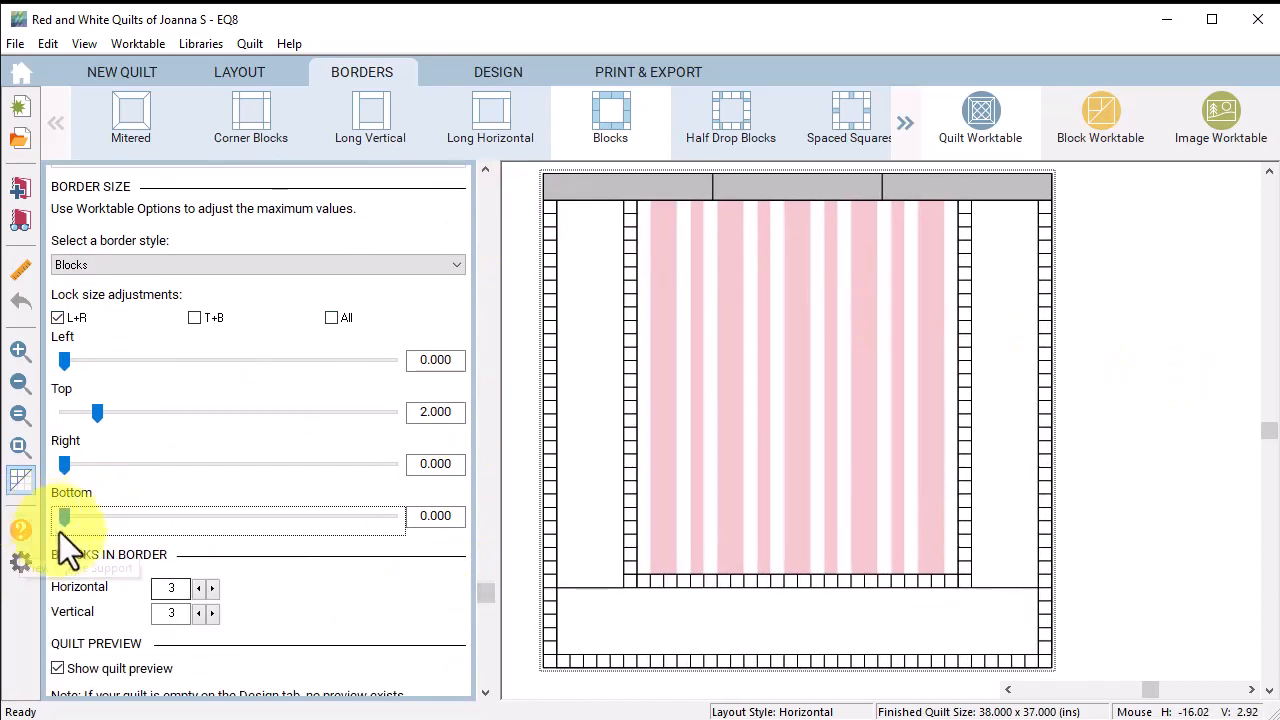
click(172, 588)
text(3)
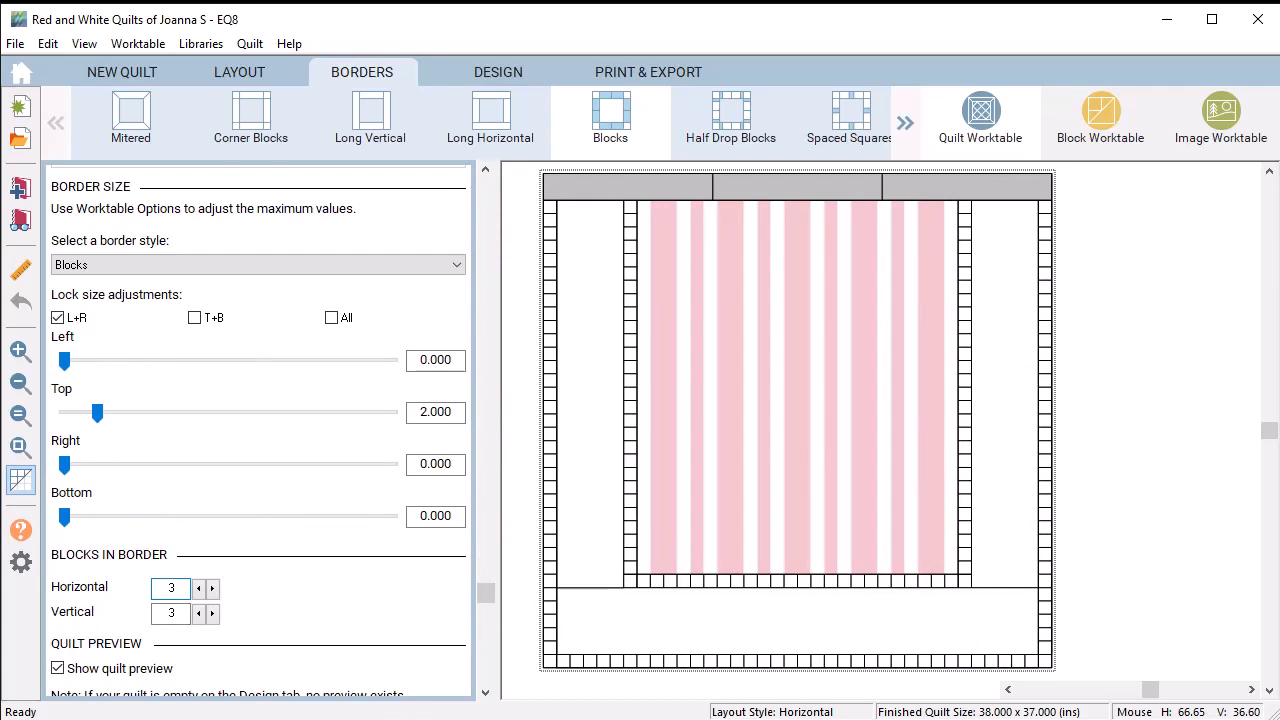
text(8)
key(Tab)
text(1)
key(Tab)
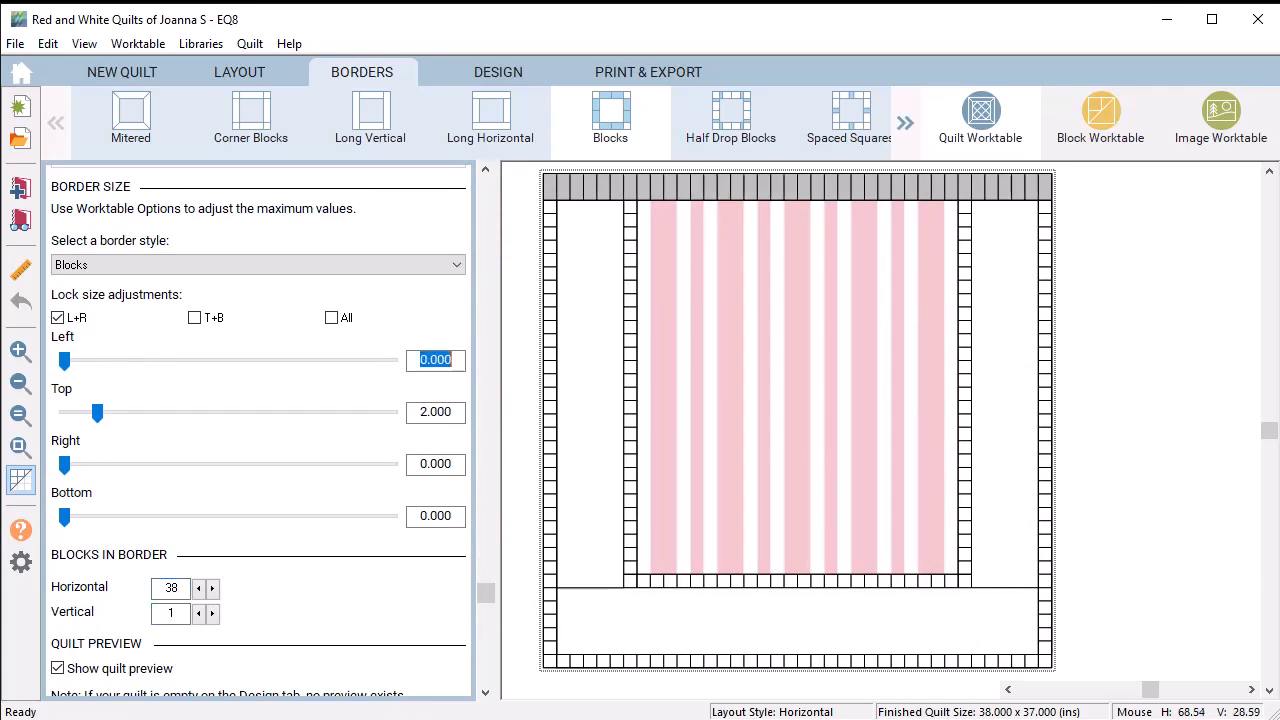
click(505, 68)
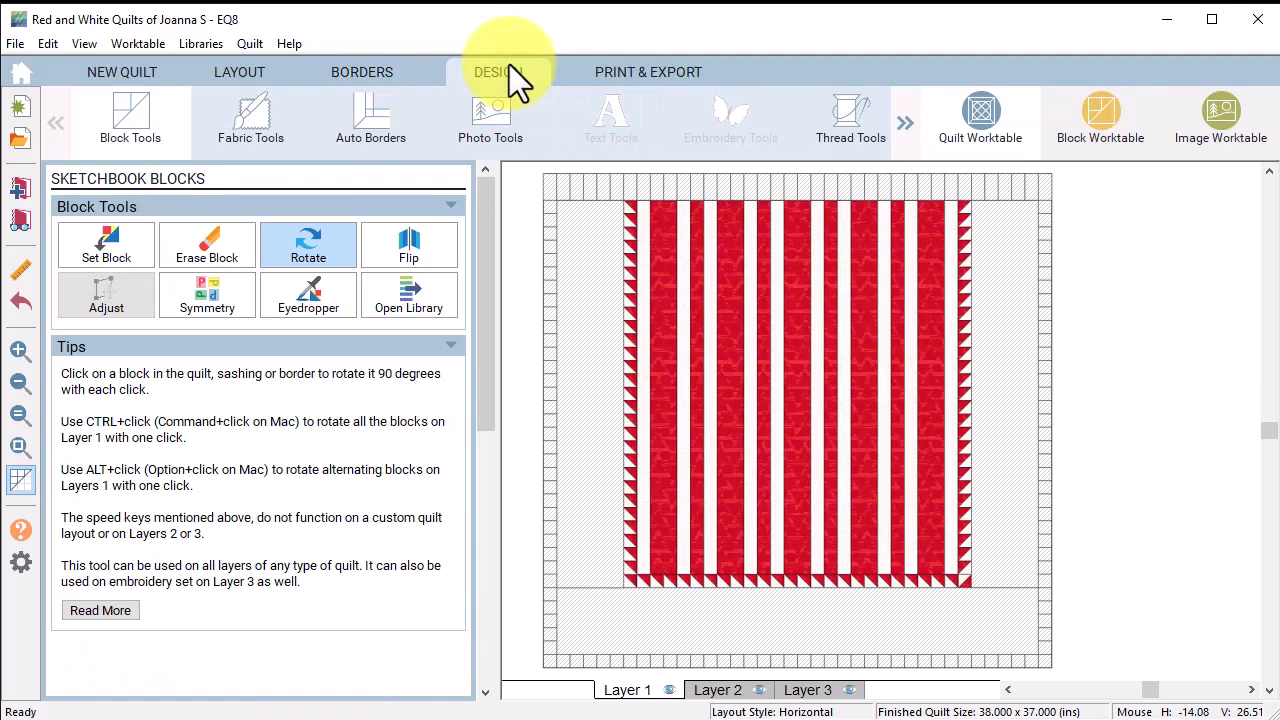
Step: Fill the outer side and bottom borders with red triangles and rotate the right and bottom rows
click(107, 244)
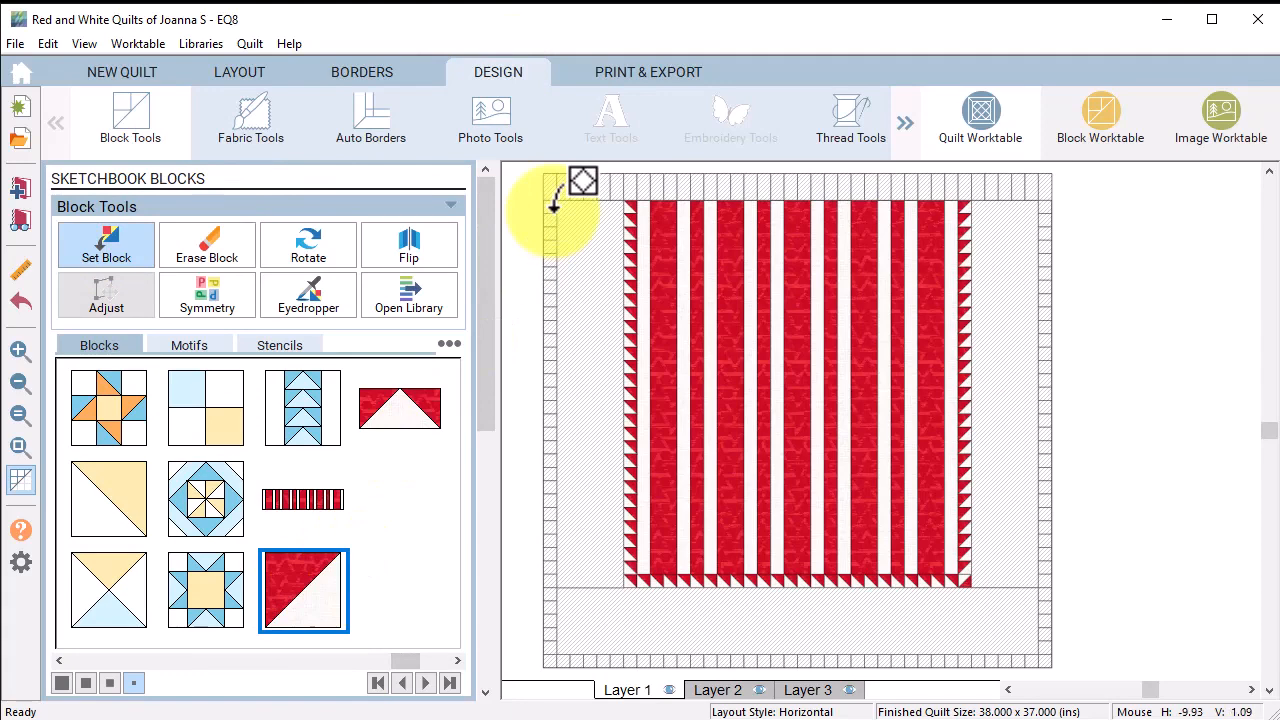
click(553, 207)
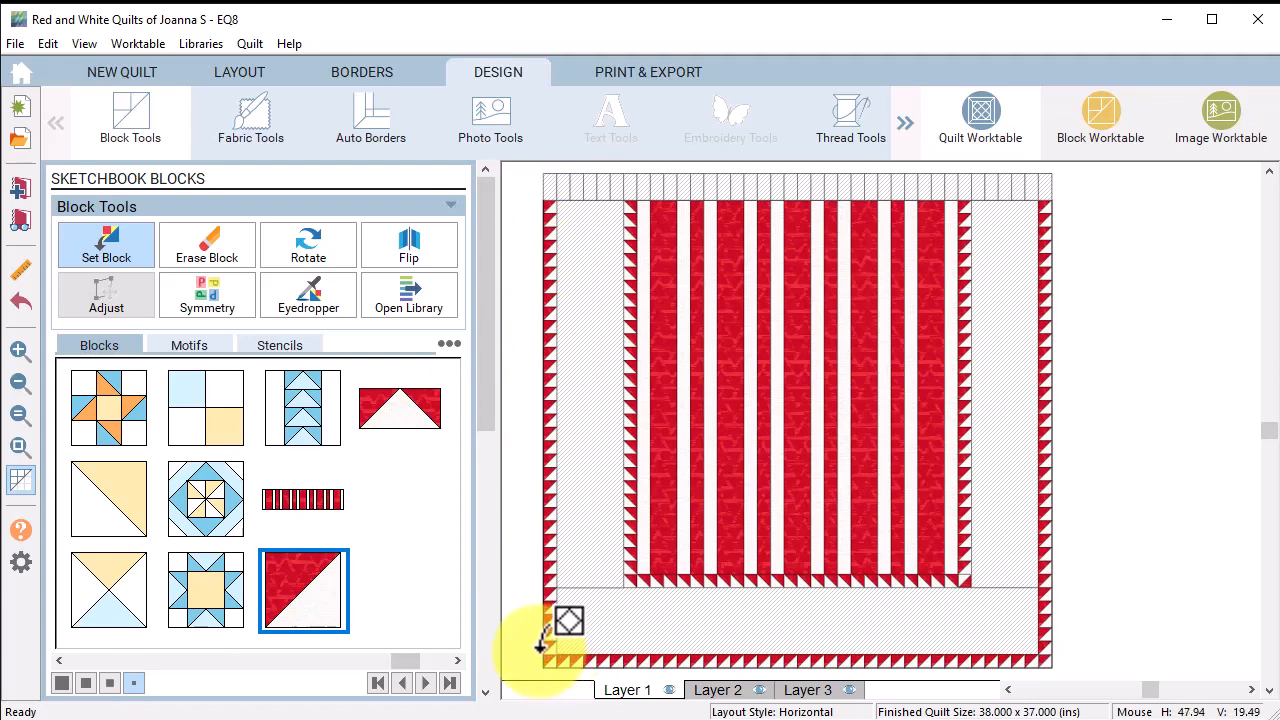
click(310, 250)
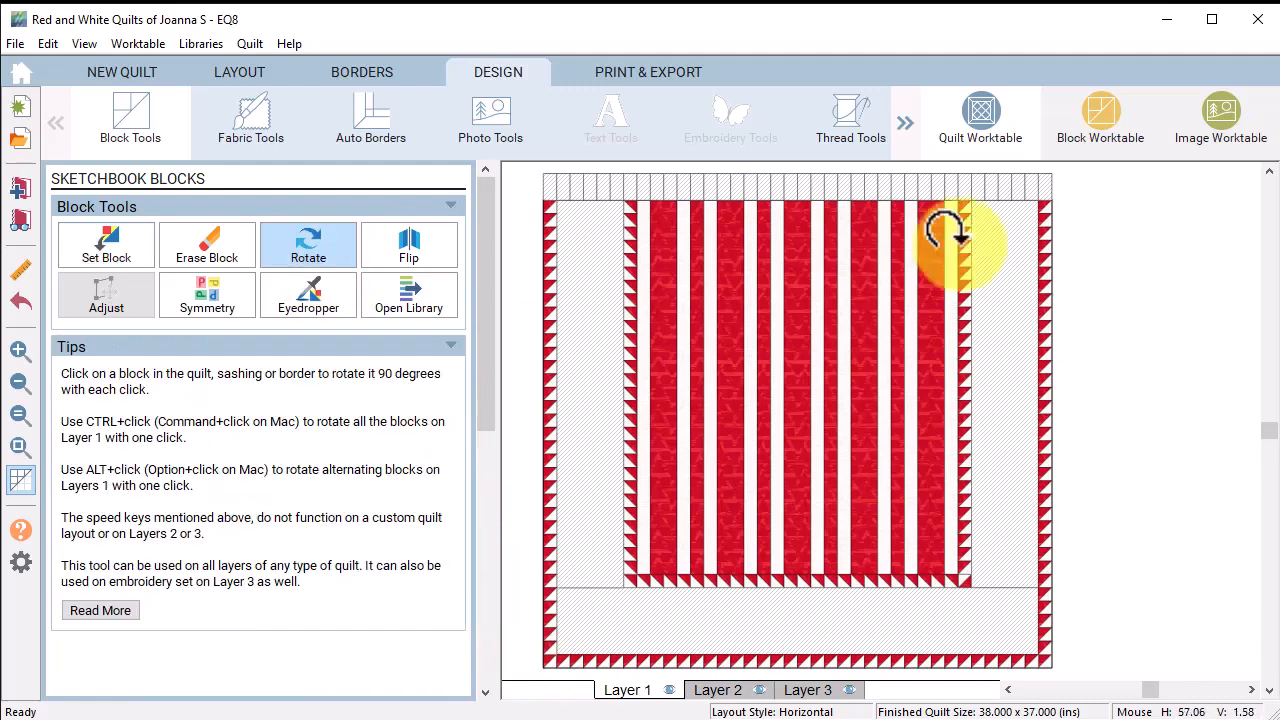
click(1030, 230)
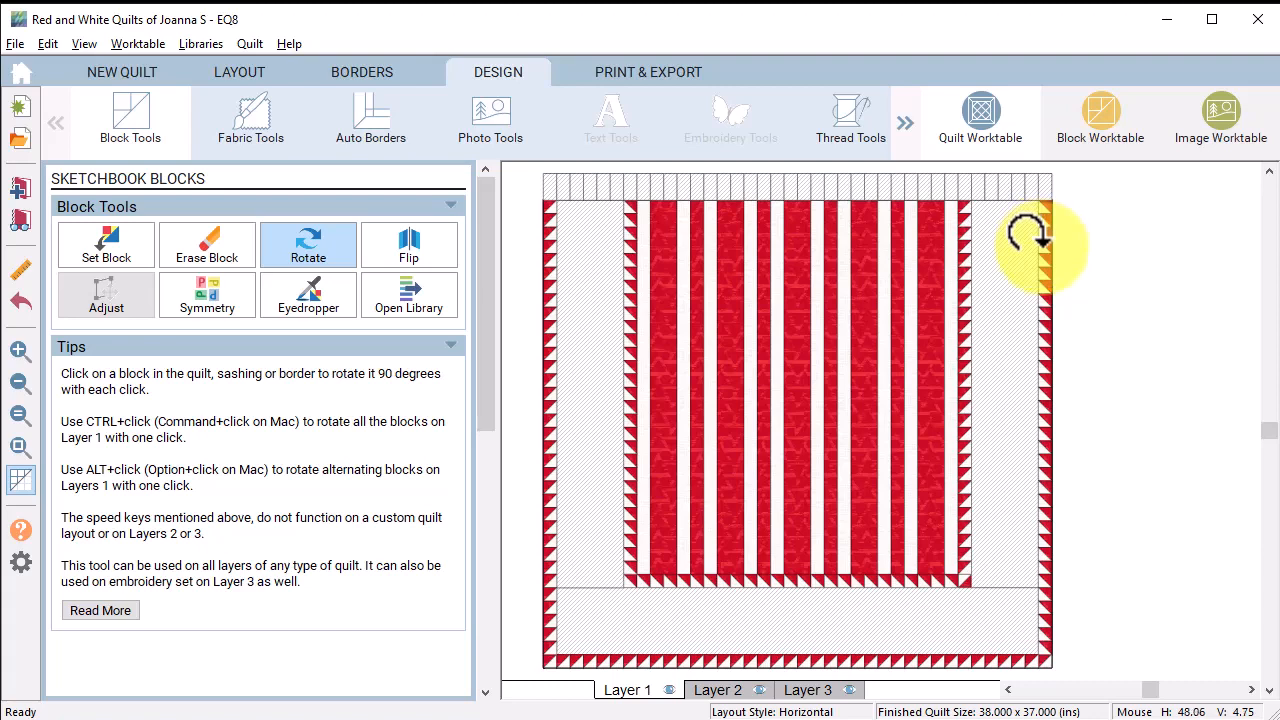
click(1030, 232)
click(1055, 630)
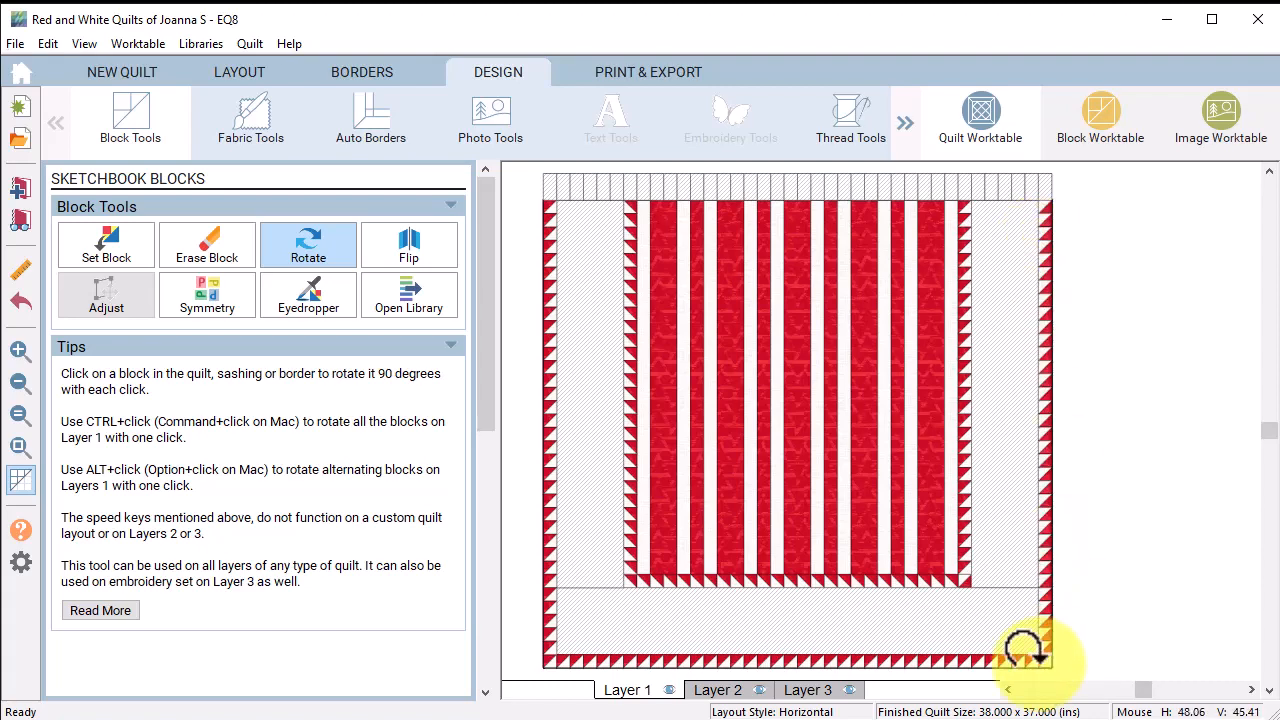
click(947, 648)
click(947, 647)
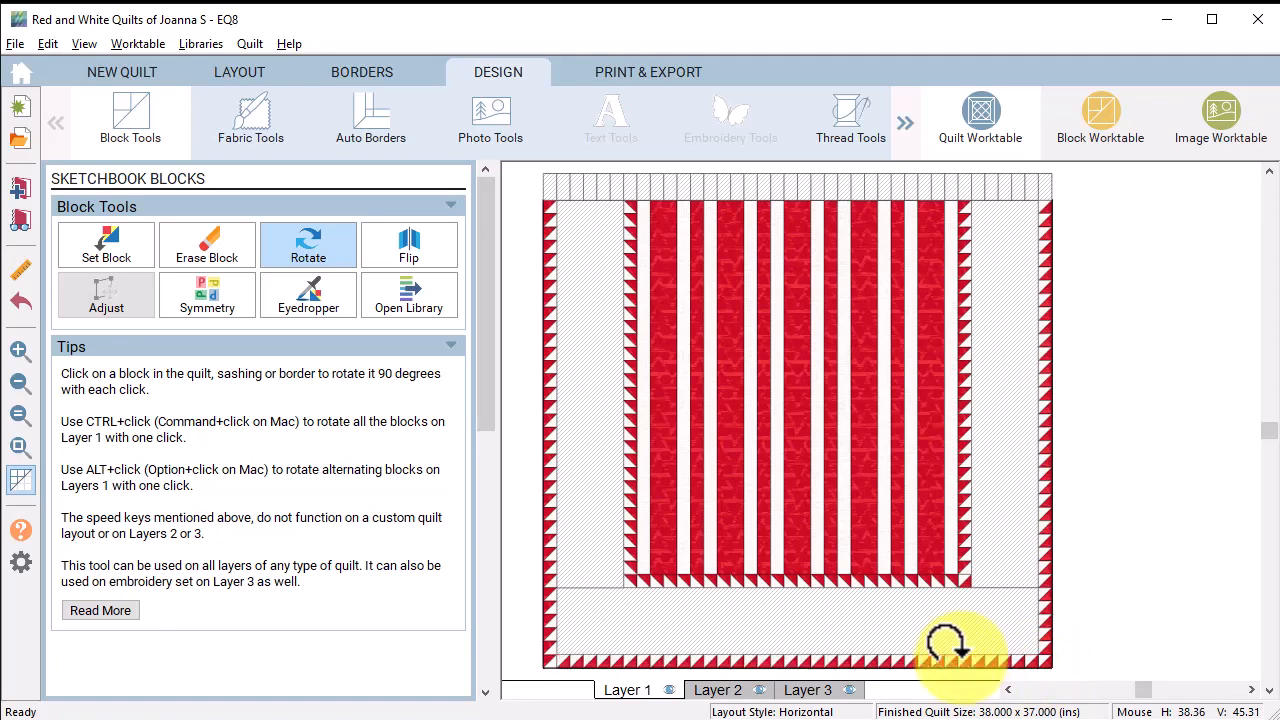
click(947, 648)
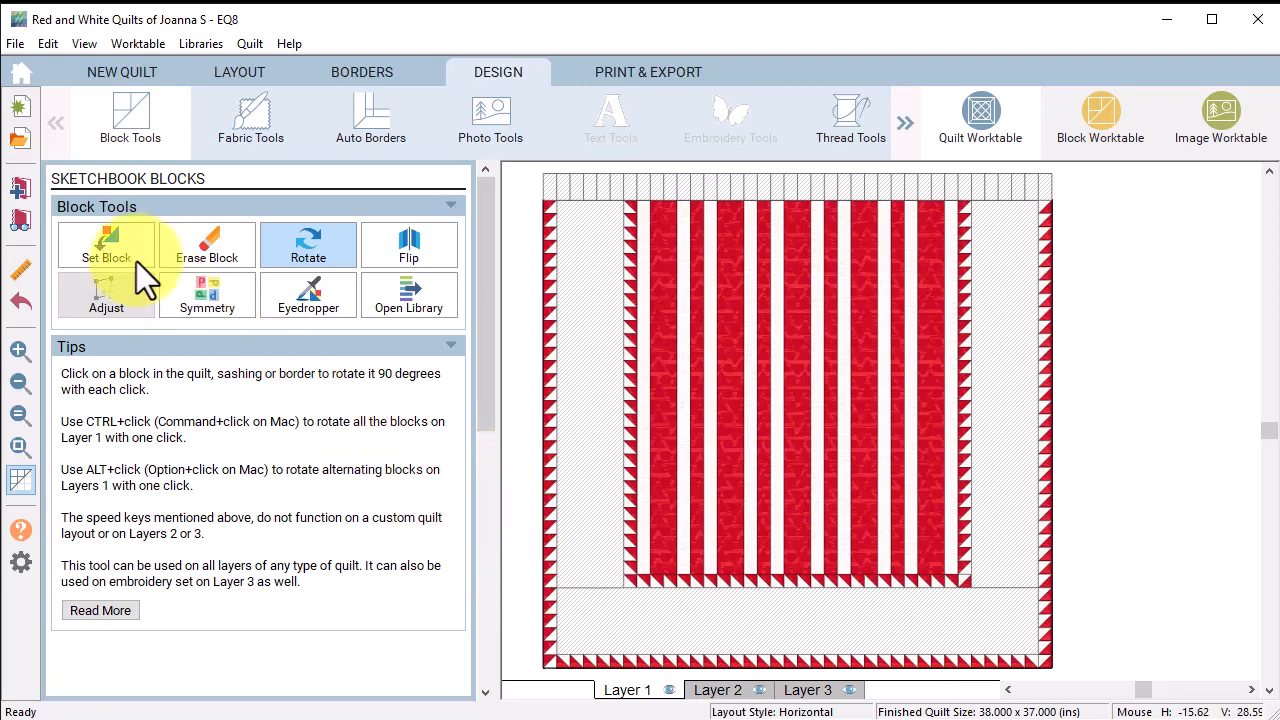
Step: Fill the top border with red triangle blocks and rotate them to point along the strip
click(108, 242)
click(400, 412)
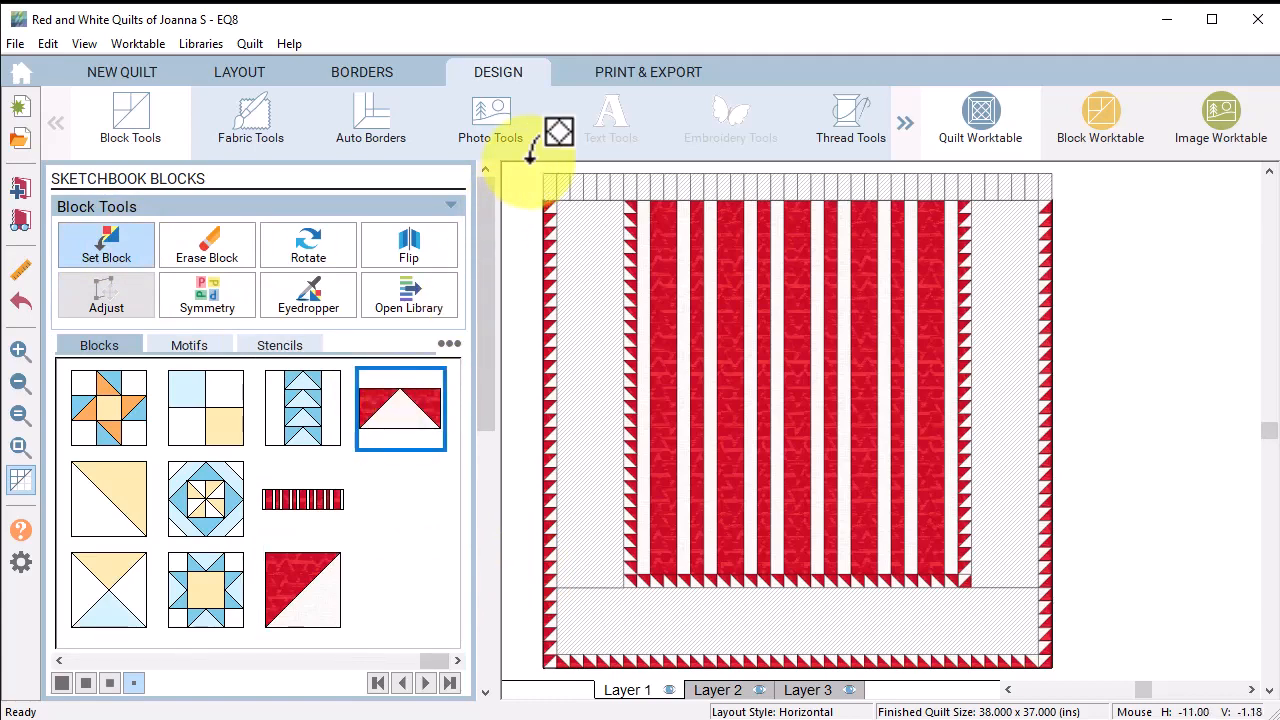
click(548, 183)
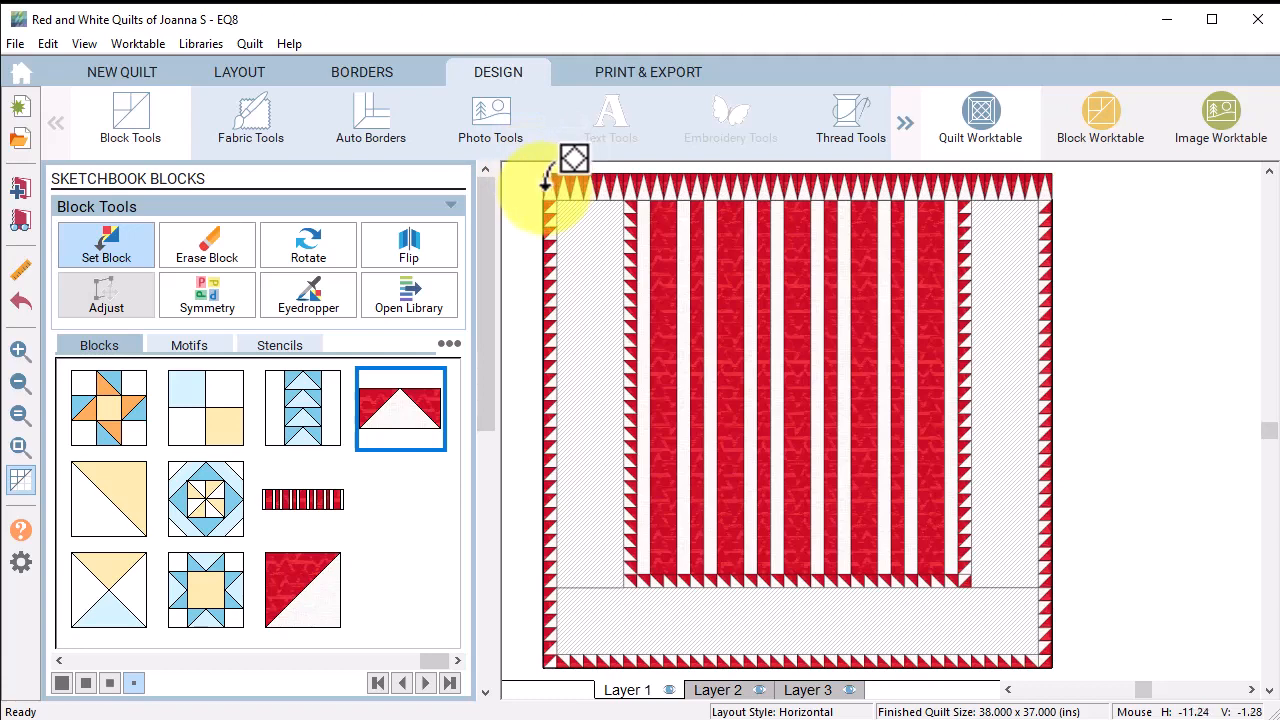
click(310, 244)
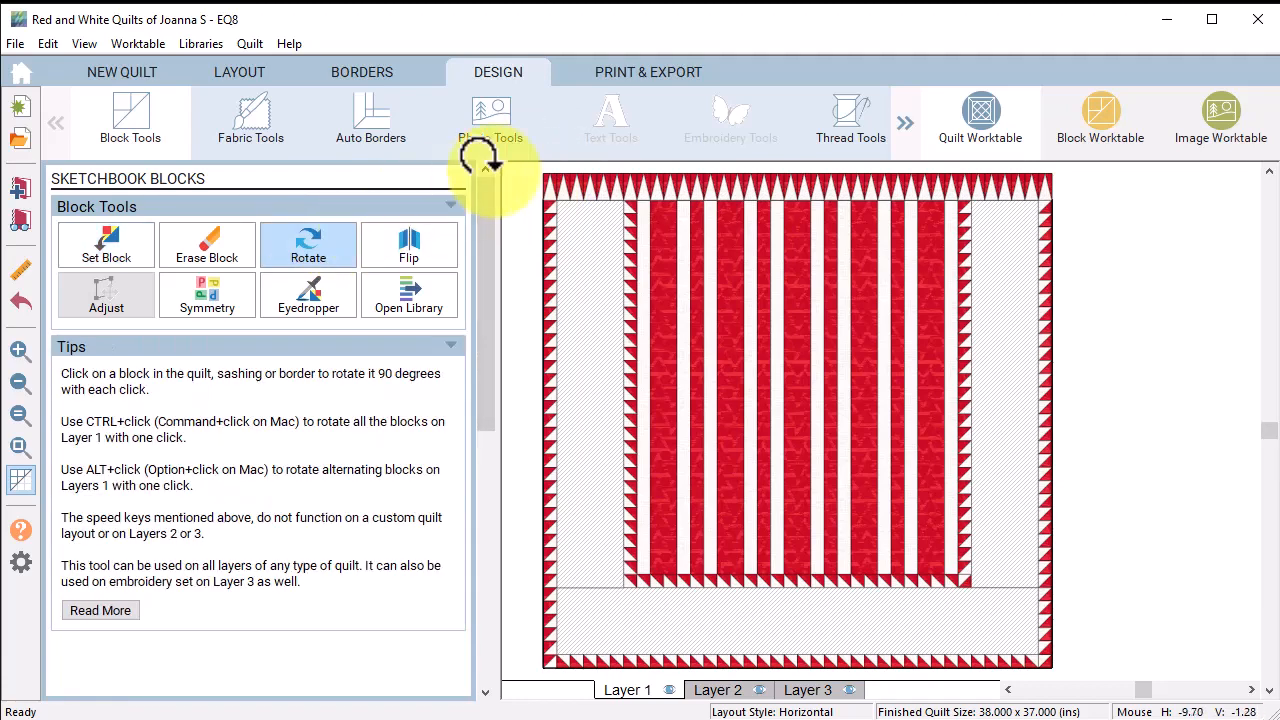
click(530, 177)
click(532, 176)
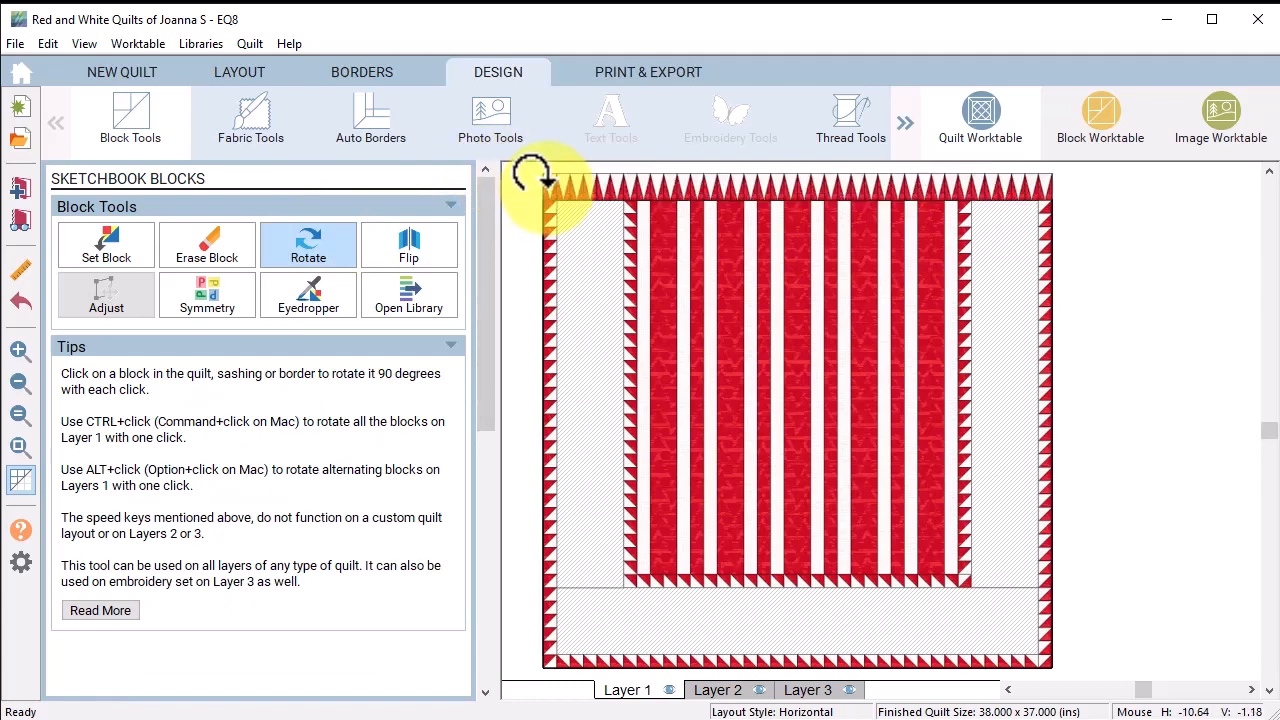
click(532, 176)
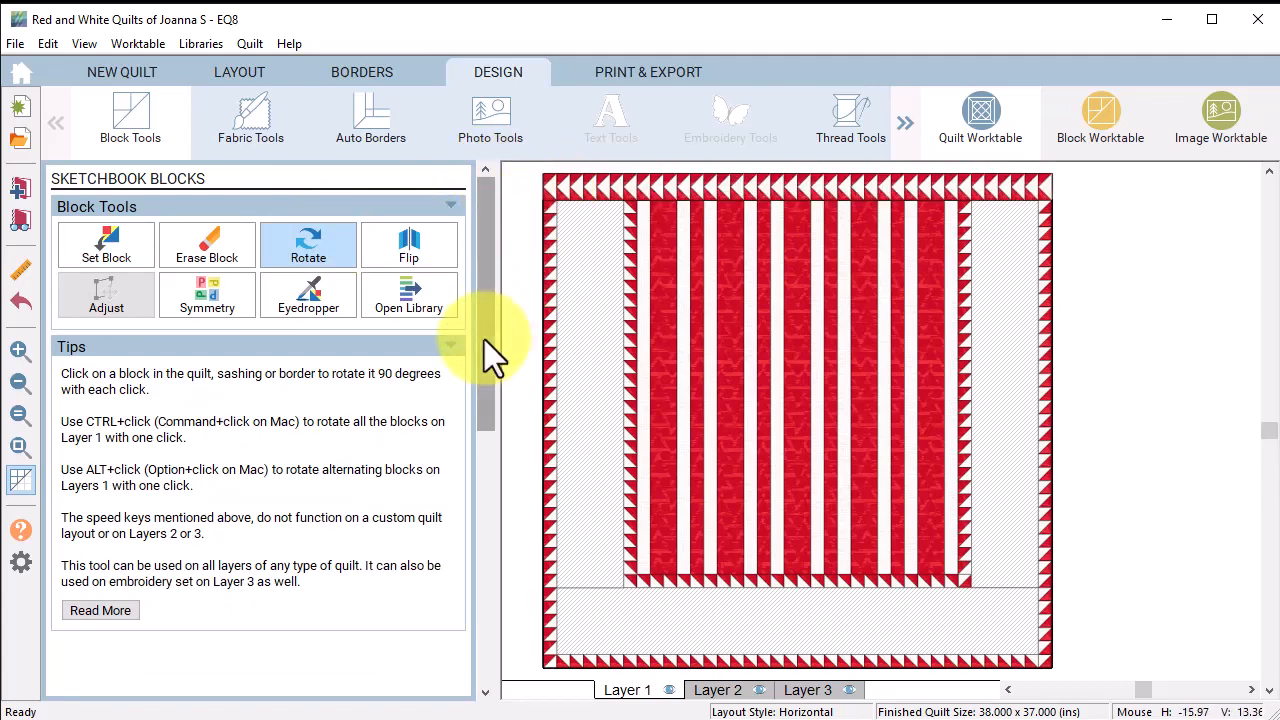
click(260, 122)
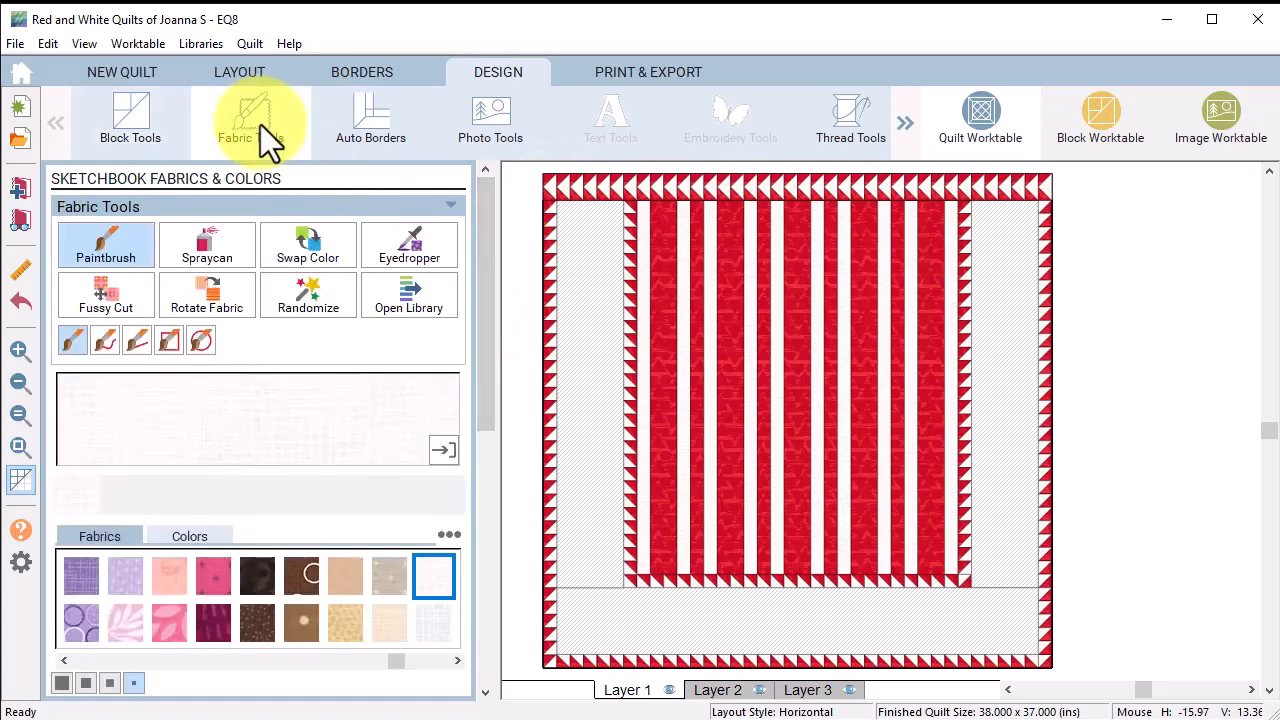
Step: Paint the left, bottom and right wide borders with the white fabric
click(605, 416)
click(822, 603)
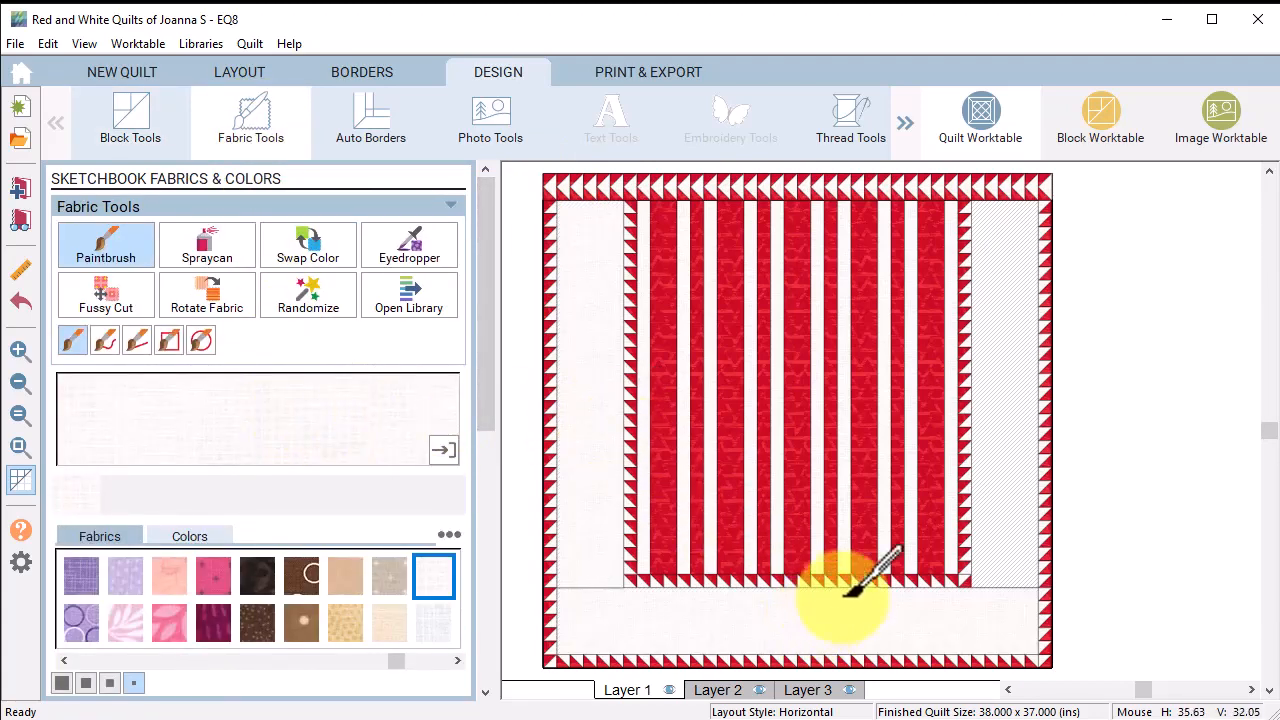
click(1000, 475)
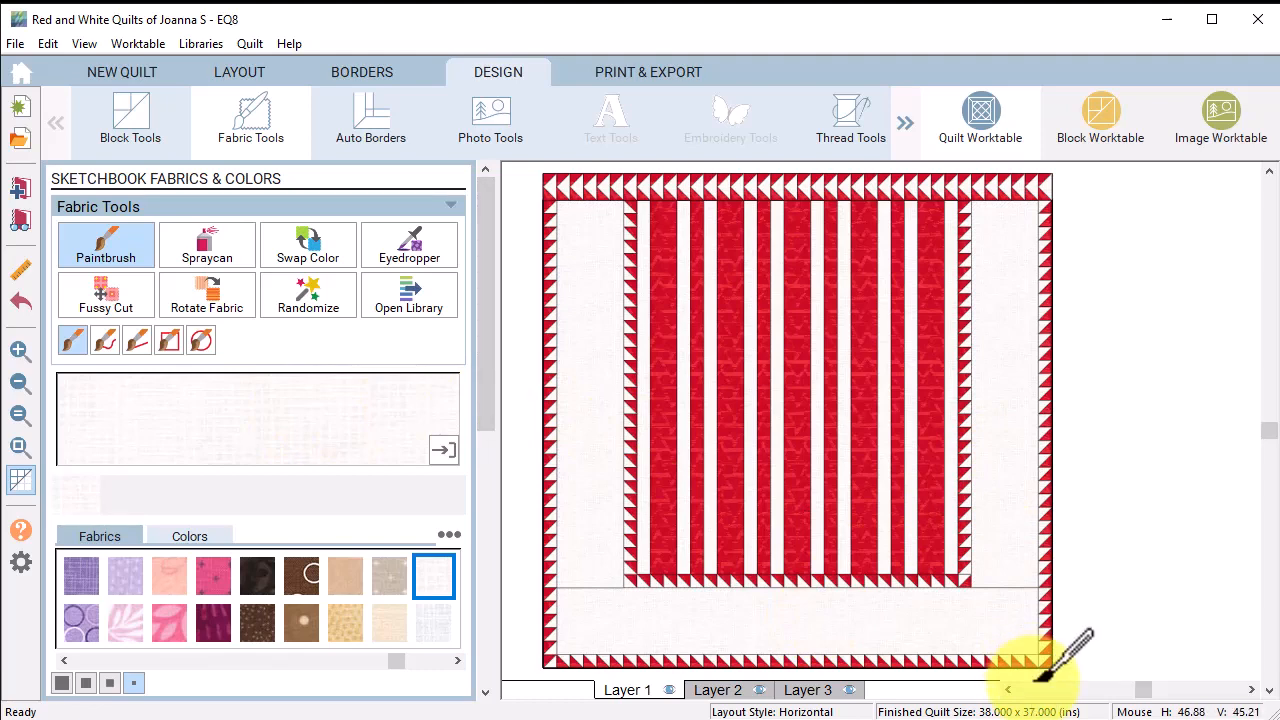
Step: On Layer 2, pick the red star motif from the motif collection
click(726, 692)
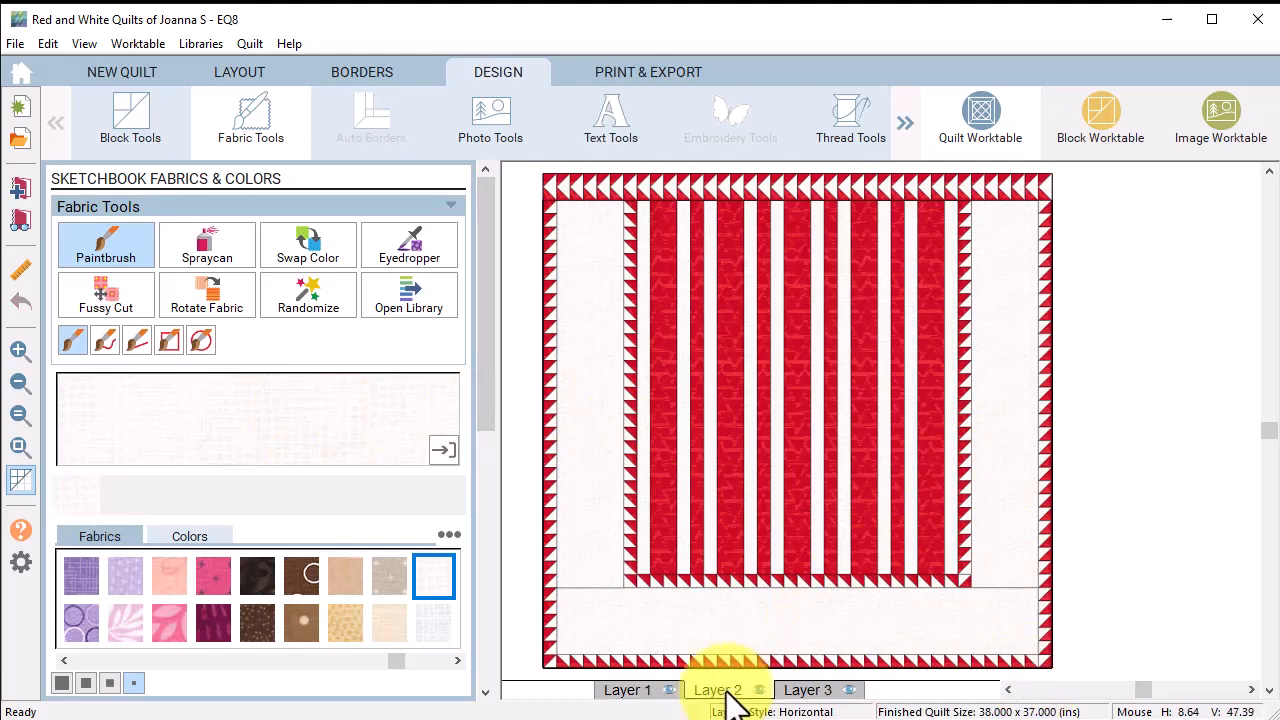
click(144, 120)
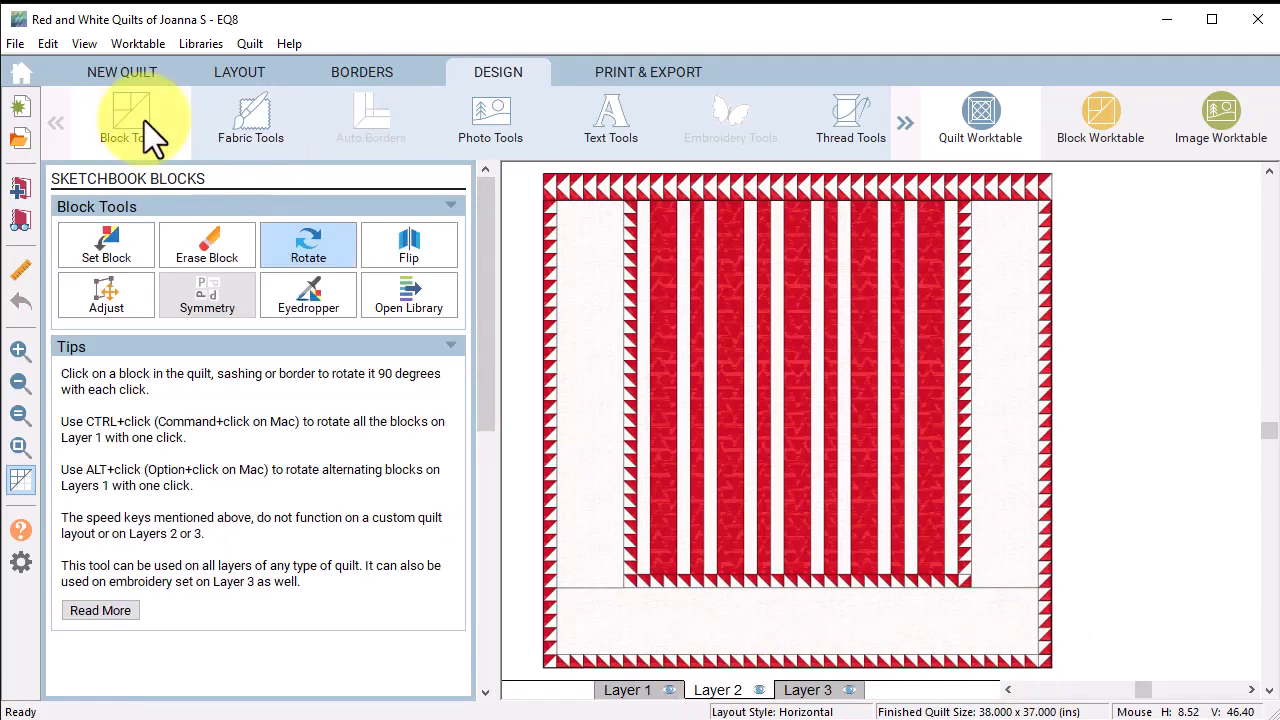
click(106, 239)
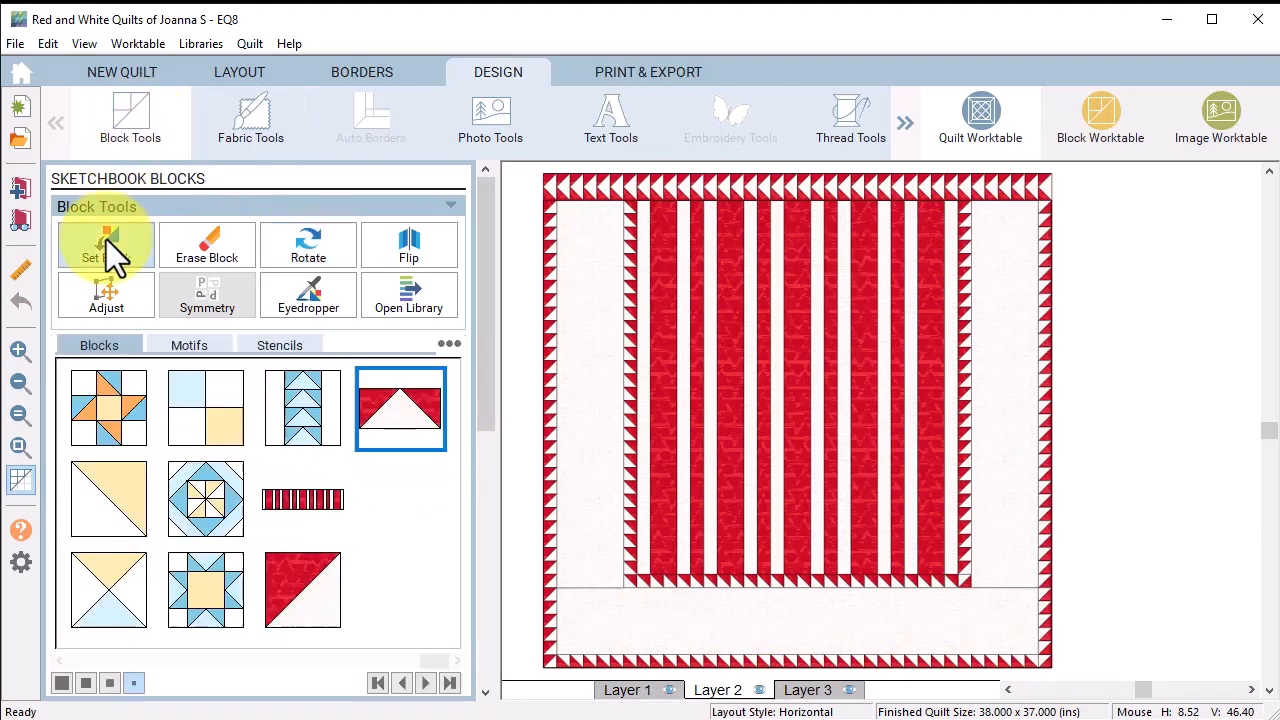
click(189, 345)
click(140, 505)
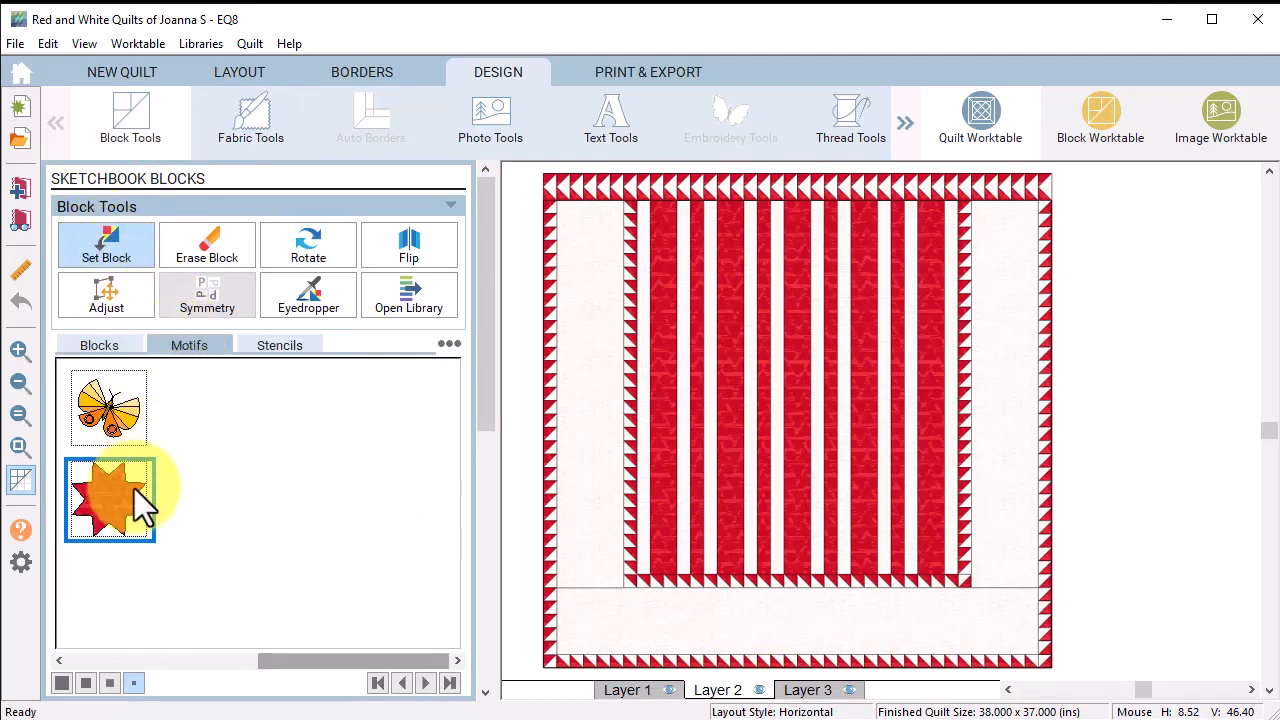
Step: Place a 4 × 4 inch red star motif on Layer 2 at the top of the left white border
click(555, 304)
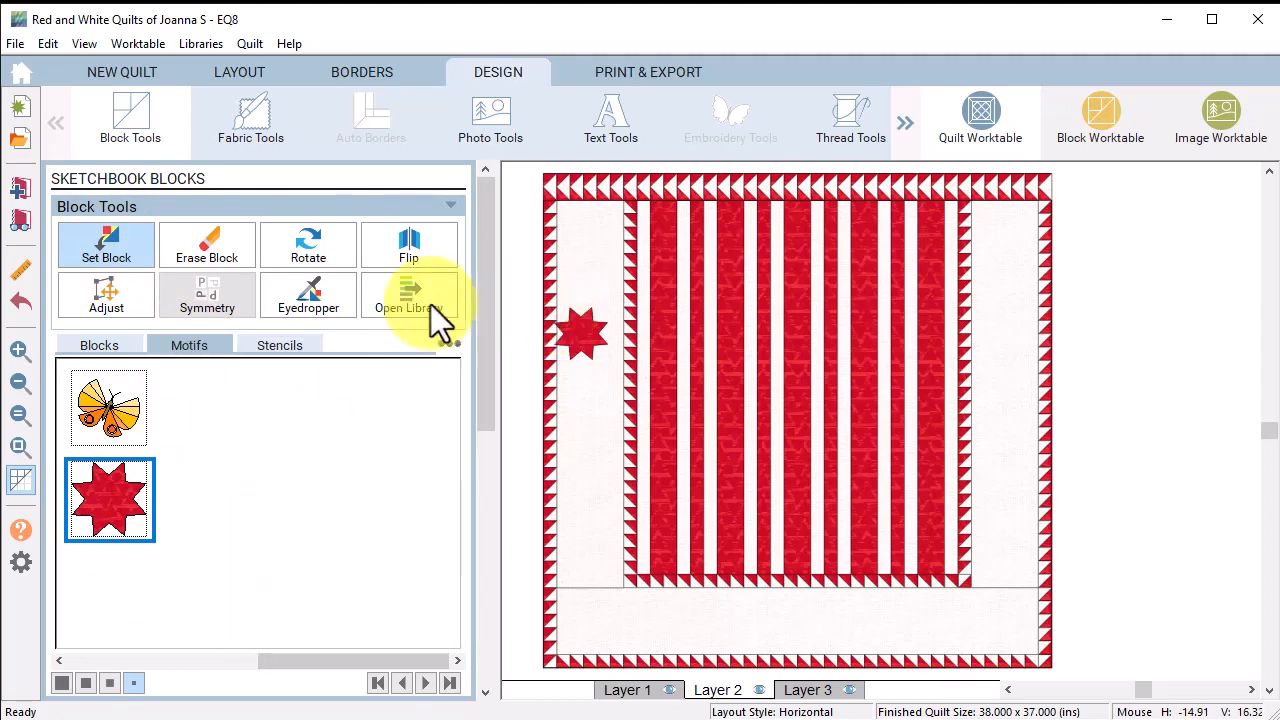
click(100, 298)
click(583, 333)
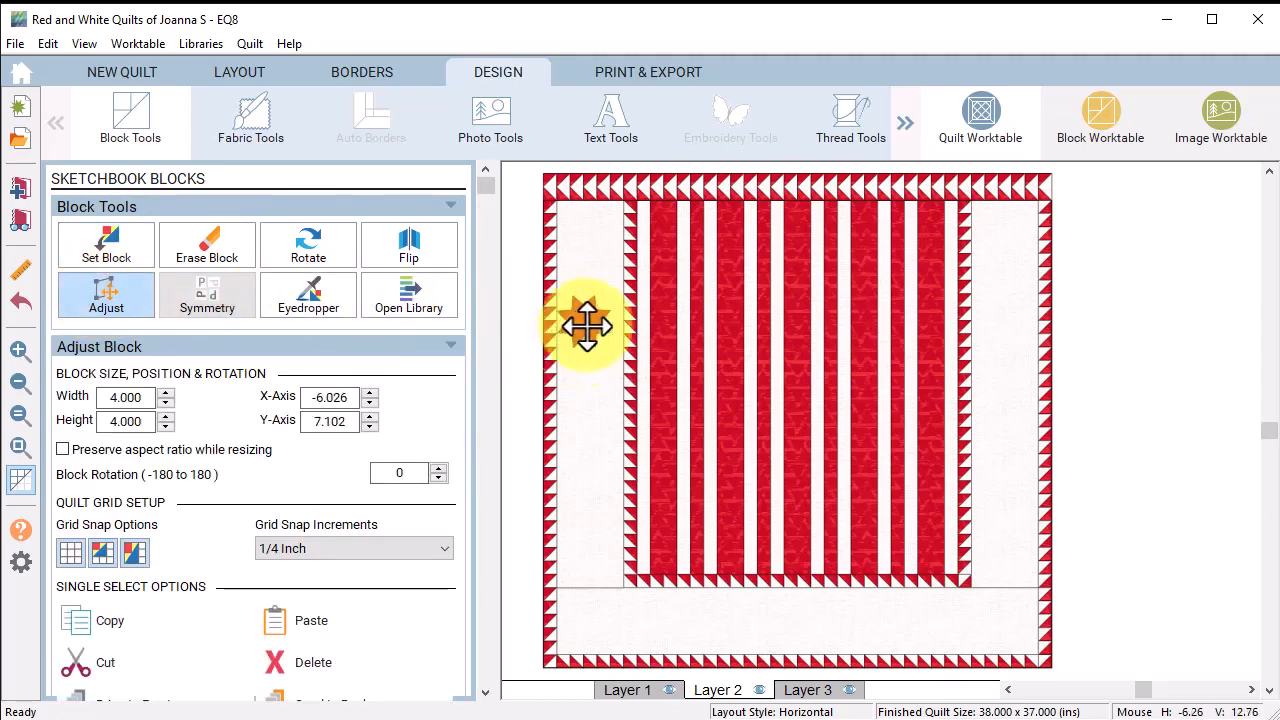
drag(587, 325, 591, 238)
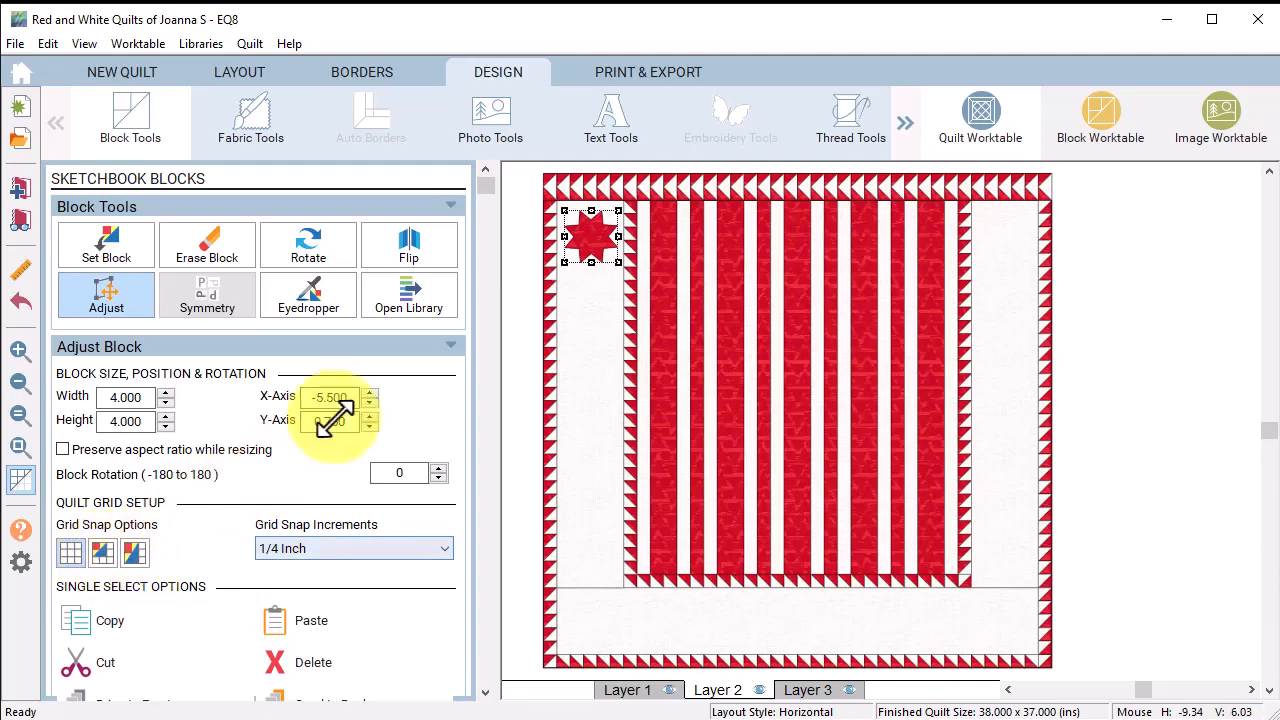
drag(588, 240, 584, 241)
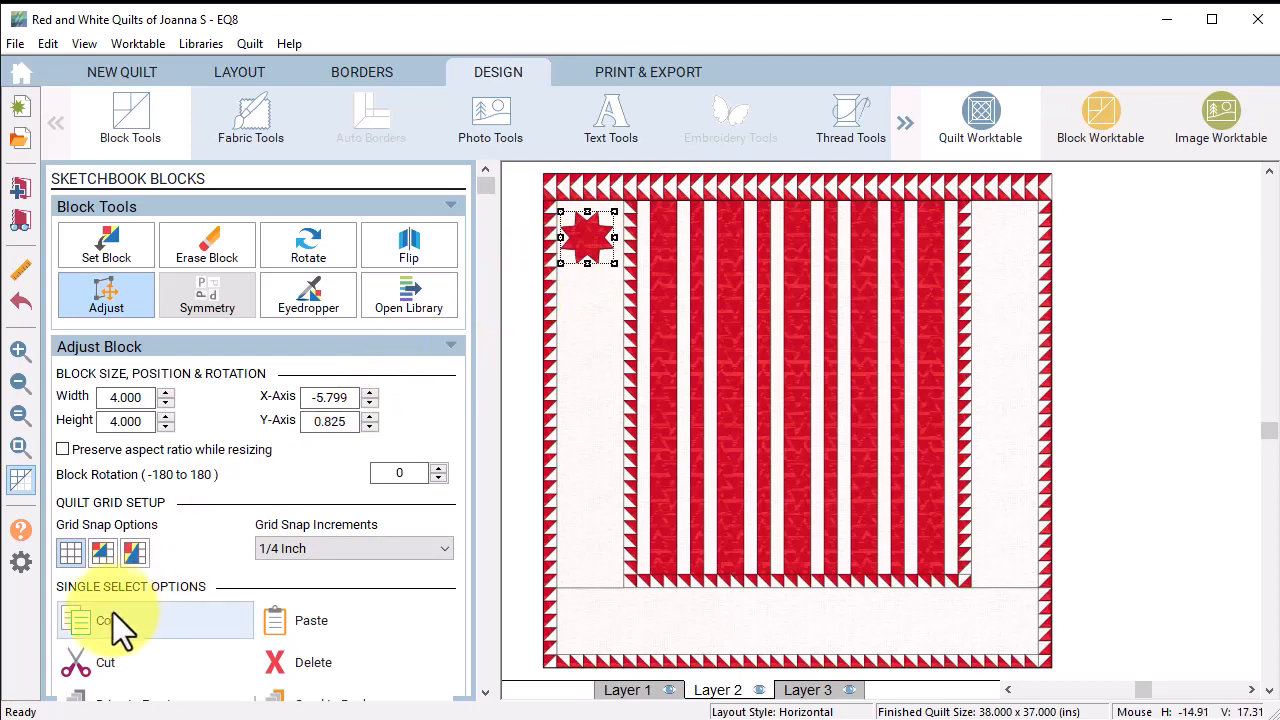
Step: Paste copies of the star and drag them down the left border to the bottom-left corner
click(79, 634)
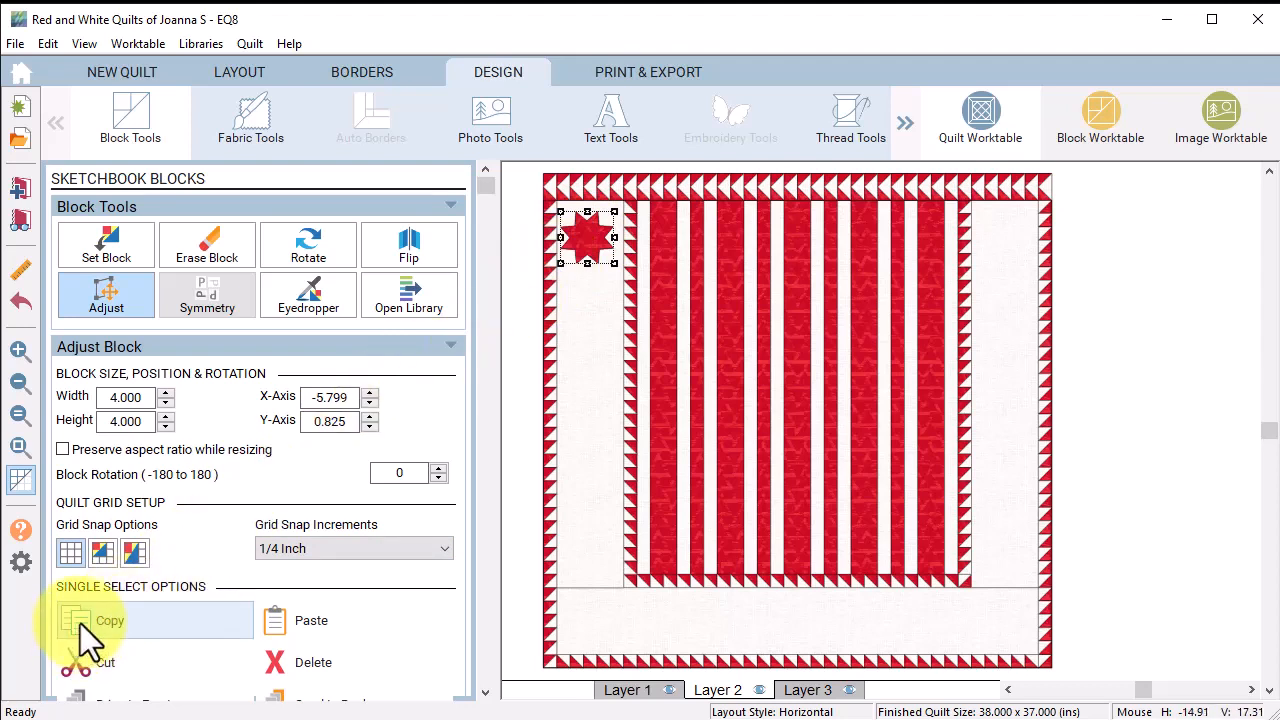
click(300, 625)
click(300, 626)
click(300, 626)
click(300, 626)
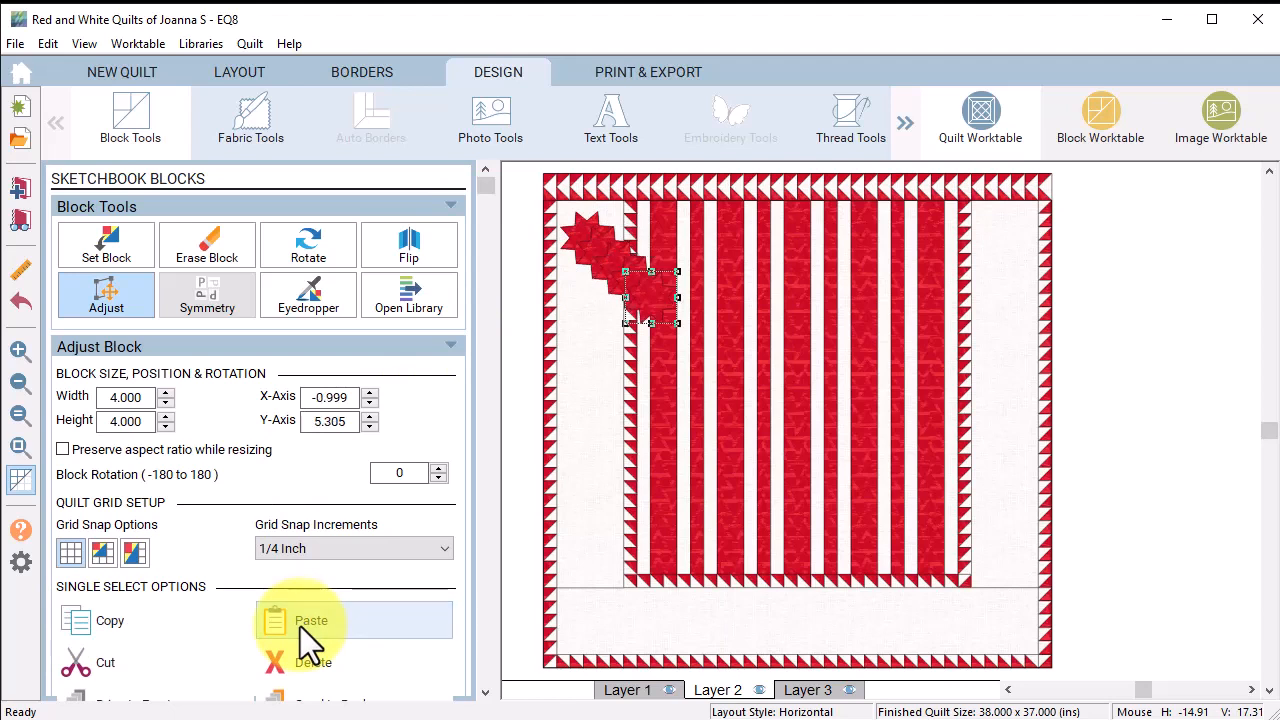
click(302, 624)
drag(666, 313, 587, 624)
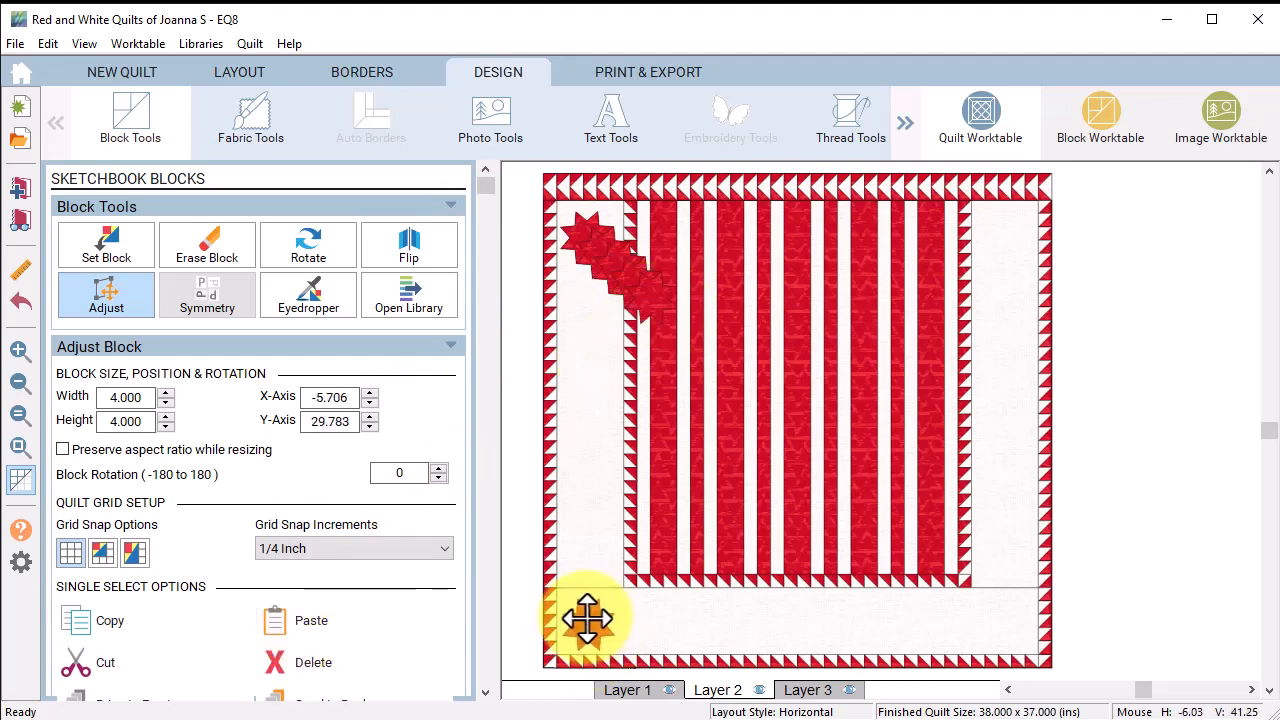
drag(657, 302, 587, 545)
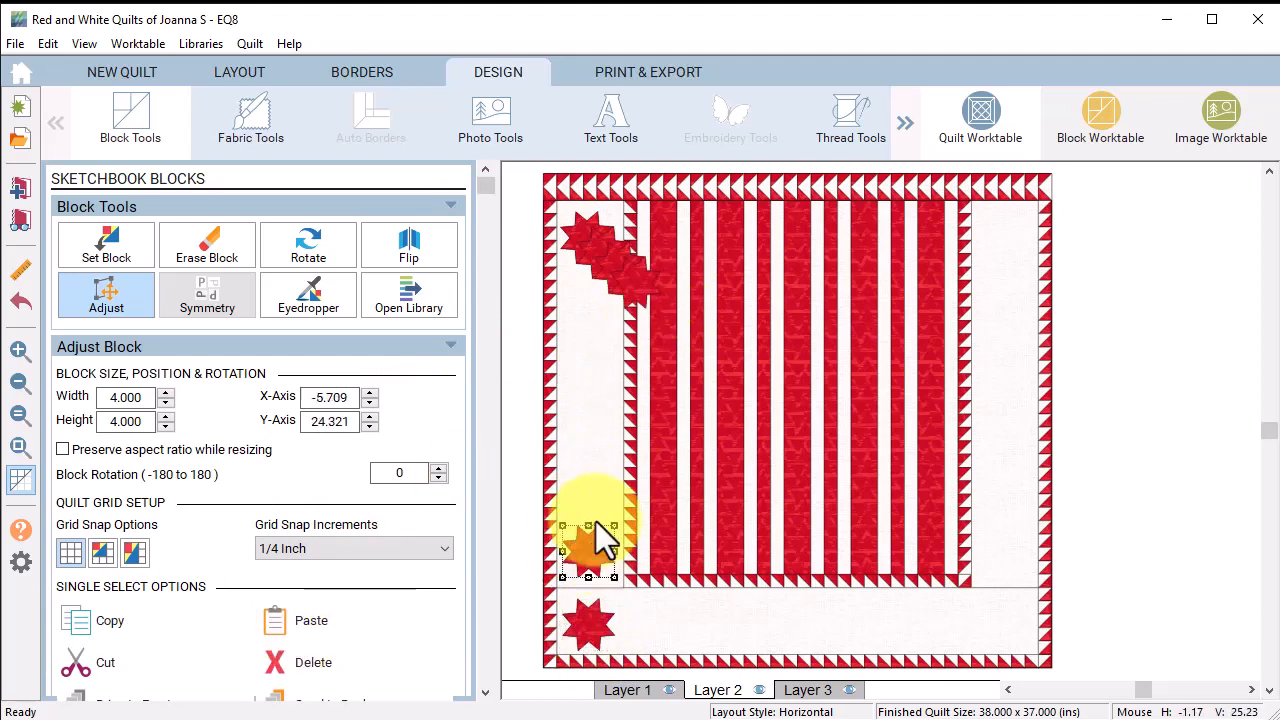
click(636, 280)
drag(636, 280, 591, 409)
drag(608, 258, 587, 298)
Step: Nudge the six left-border stars into even spacing, then marquee-select all six
drag(589, 235, 594, 238)
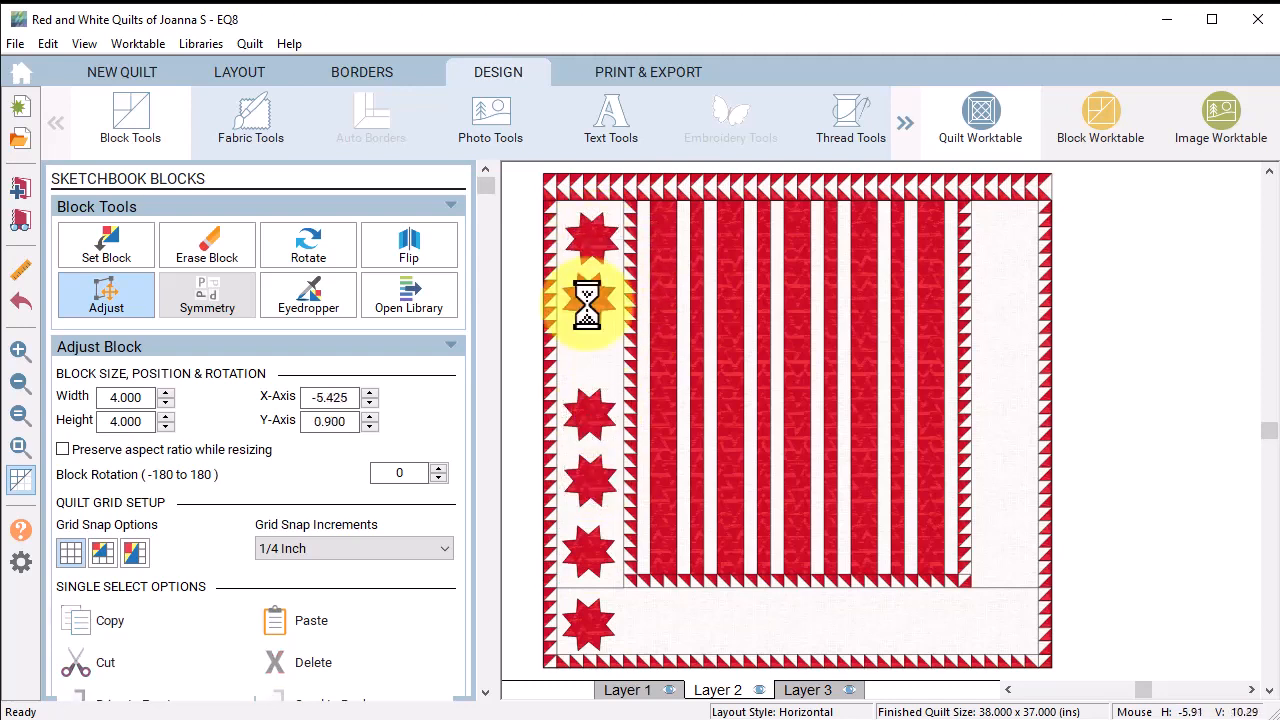
drag(589, 302, 594, 311)
drag(591, 418, 589, 391)
drag(594, 486, 597, 460)
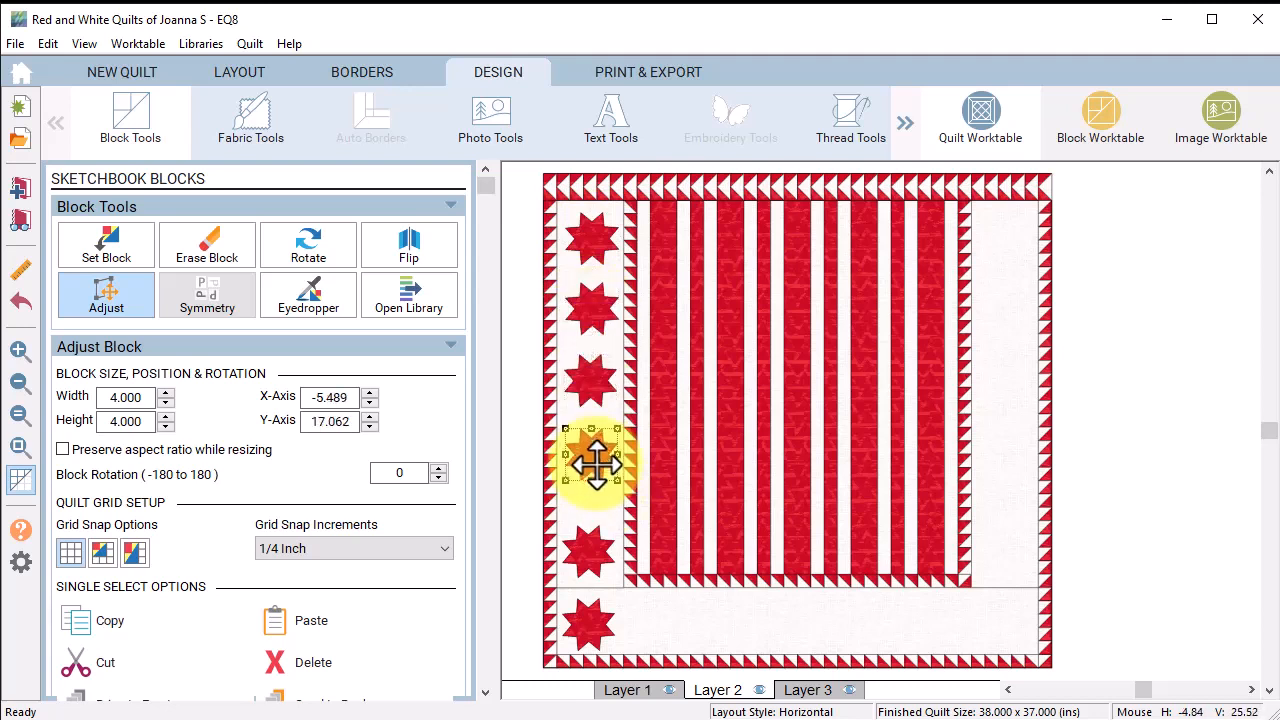
drag(589, 555, 589, 551)
drag(595, 459, 594, 474)
drag(592, 386, 591, 396)
drag(595, 301, 594, 305)
drag(596, 397, 596, 391)
drag(592, 484, 593, 474)
click(591, 545)
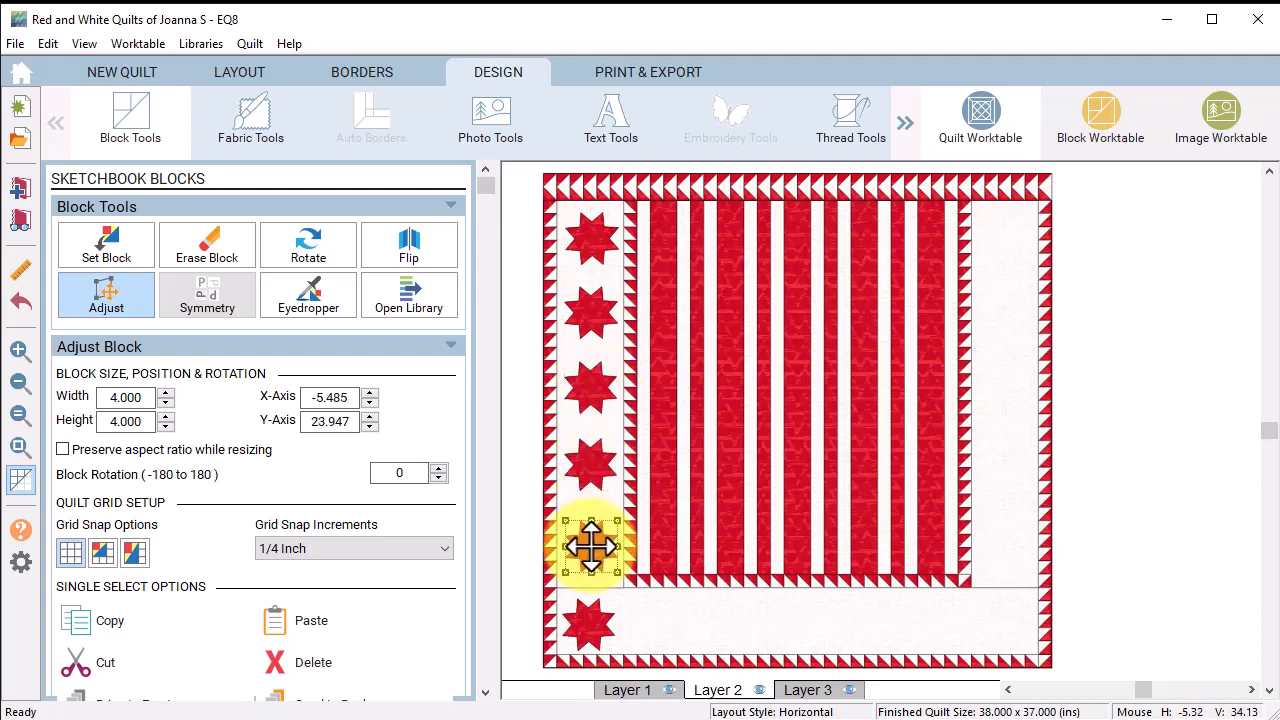
click(588, 623)
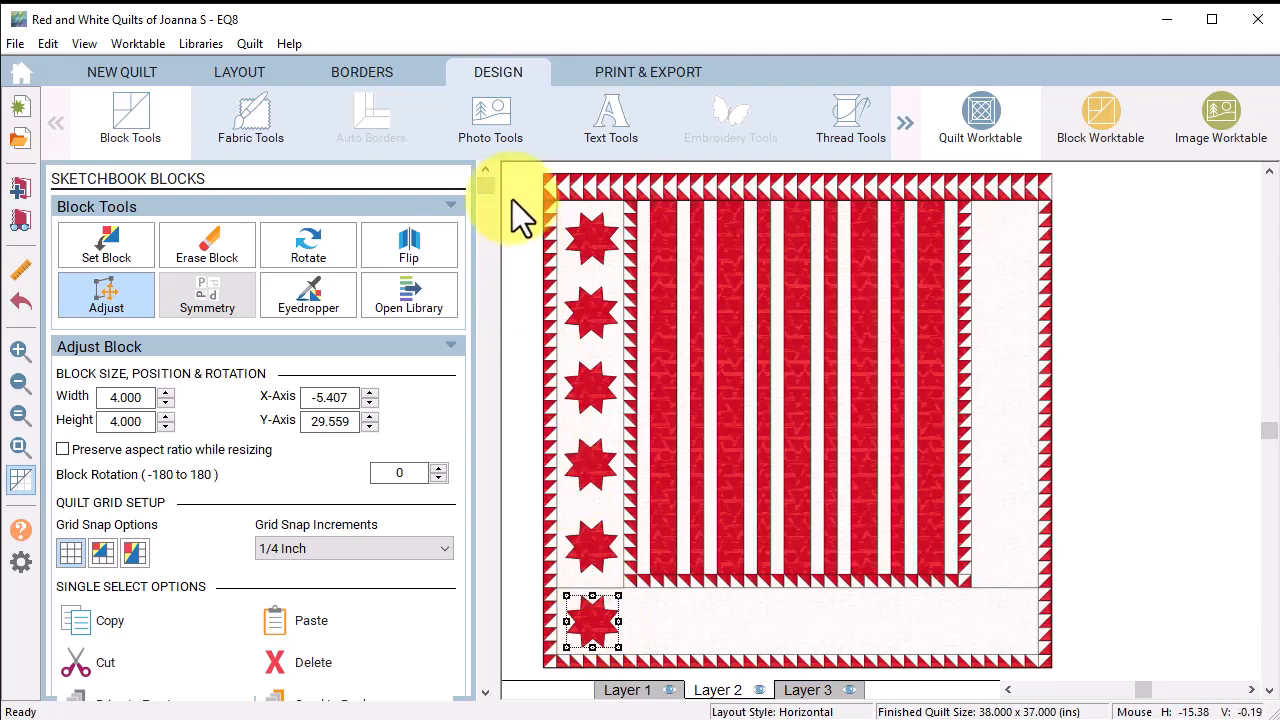
drag(512, 199, 657, 680)
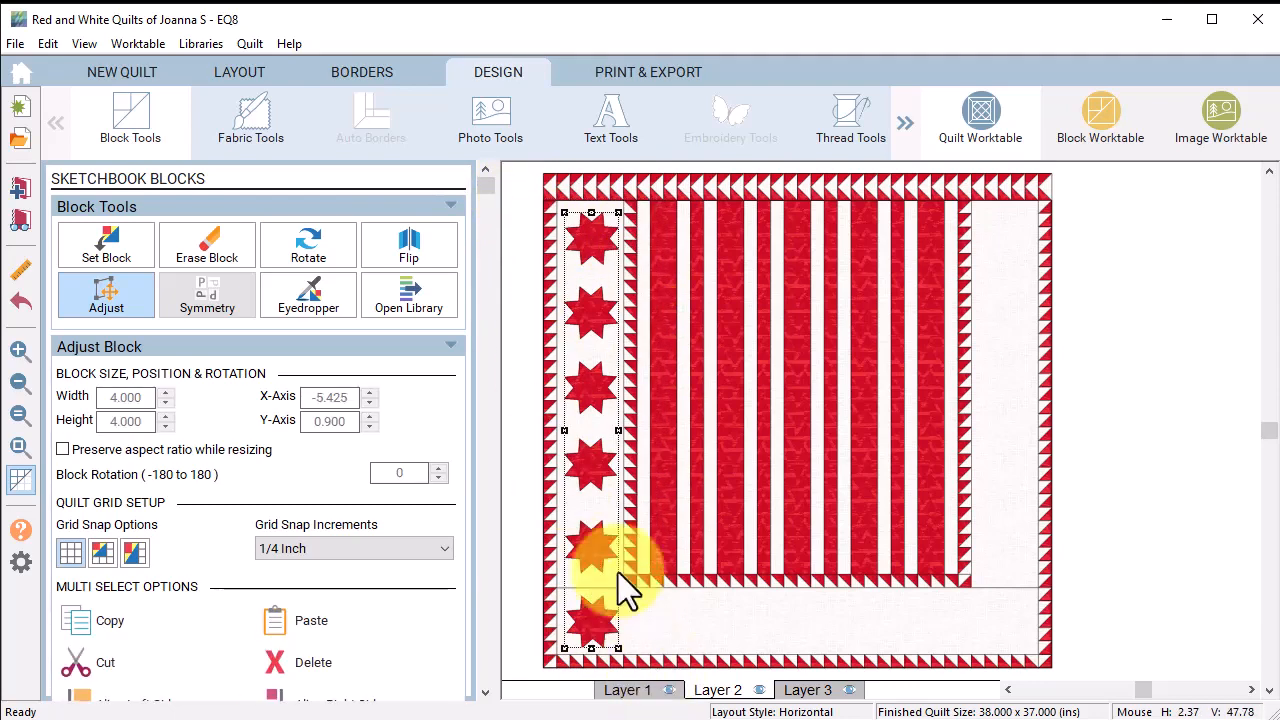
Step: Align the six stars' left sides, then copy the column into the right white border
drag(484, 188, 517, 462)
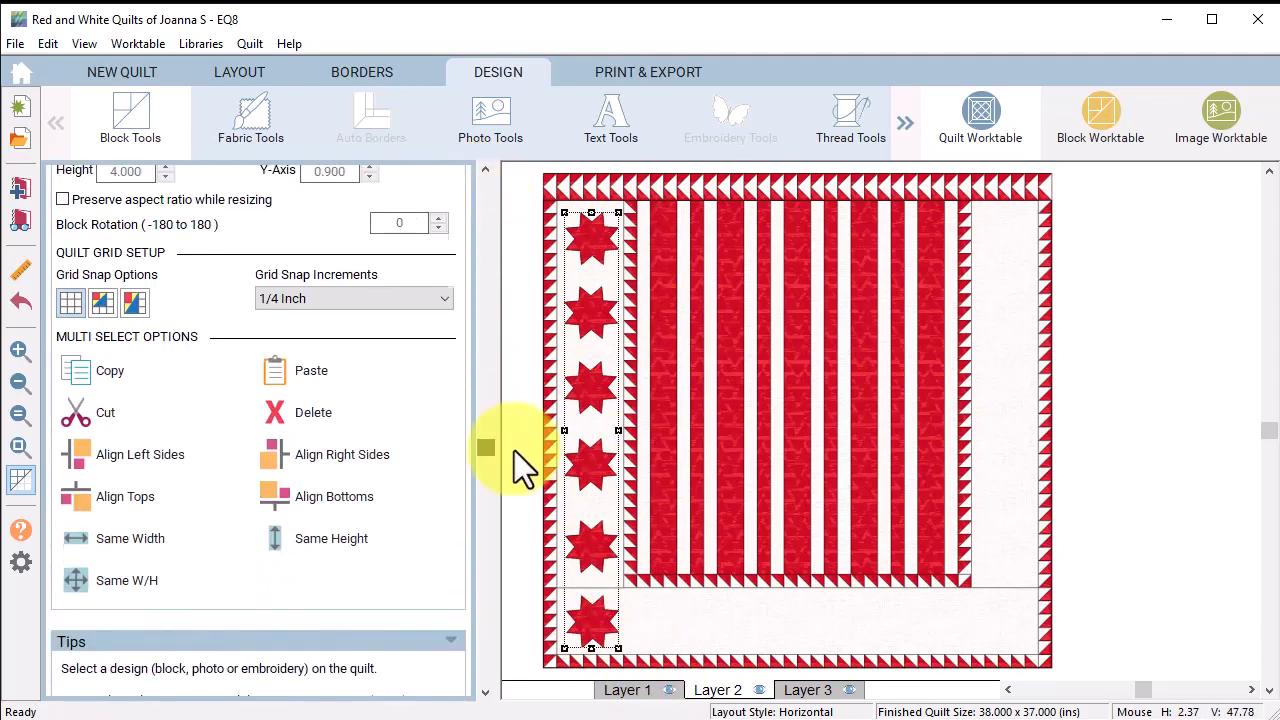
click(93, 456)
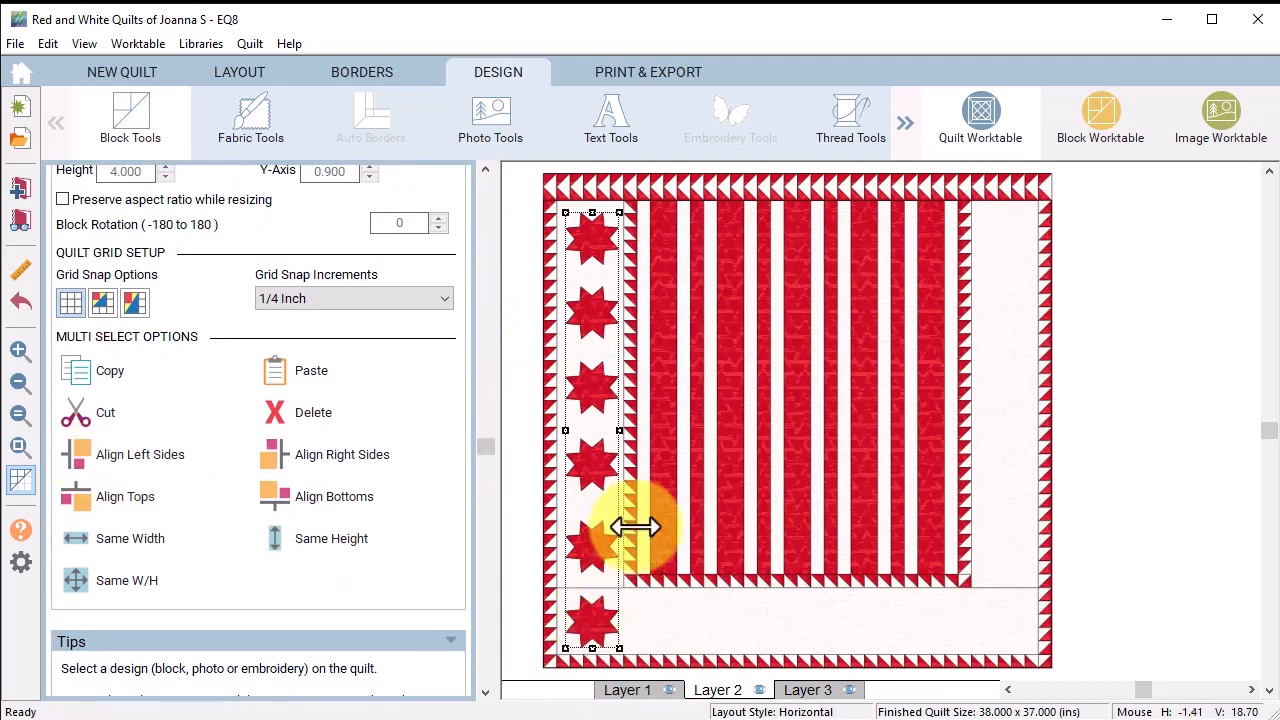
click(76, 370)
click(274, 372)
drag(611, 406, 1012, 392)
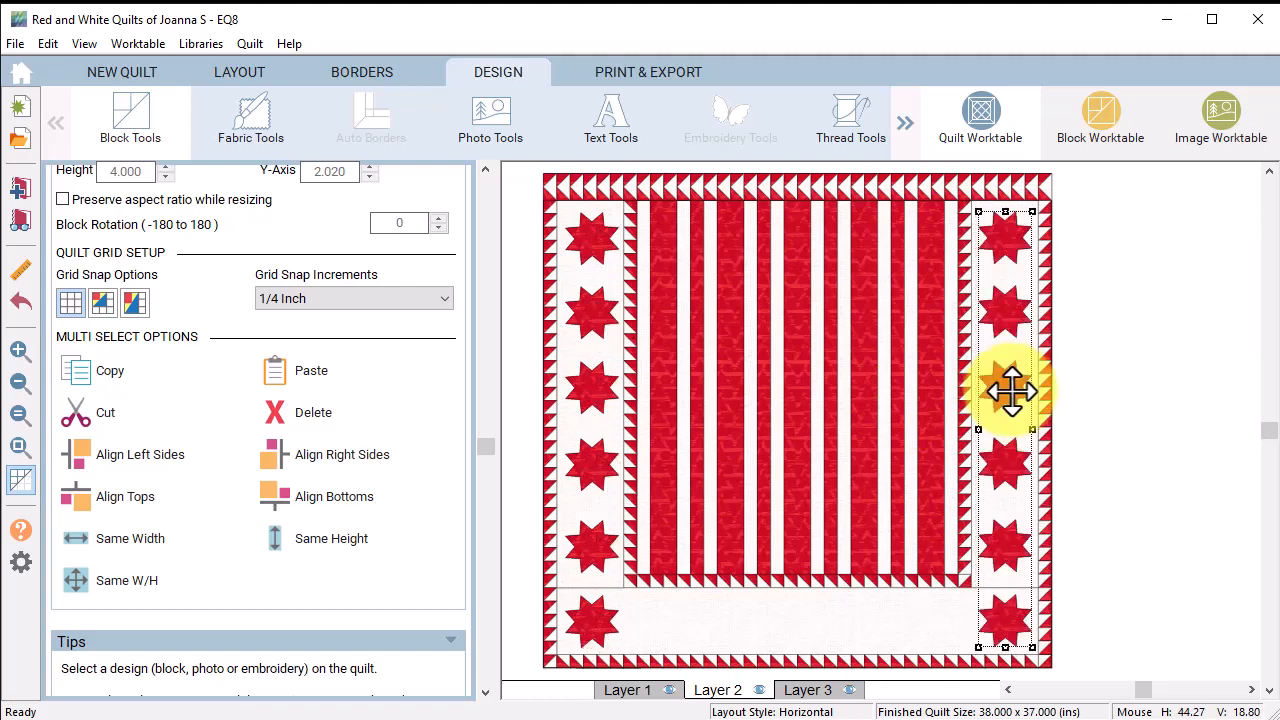
click(1110, 411)
Step: Copy the bottom-left corner star and space six stars evenly along the bottom white border
click(597, 626)
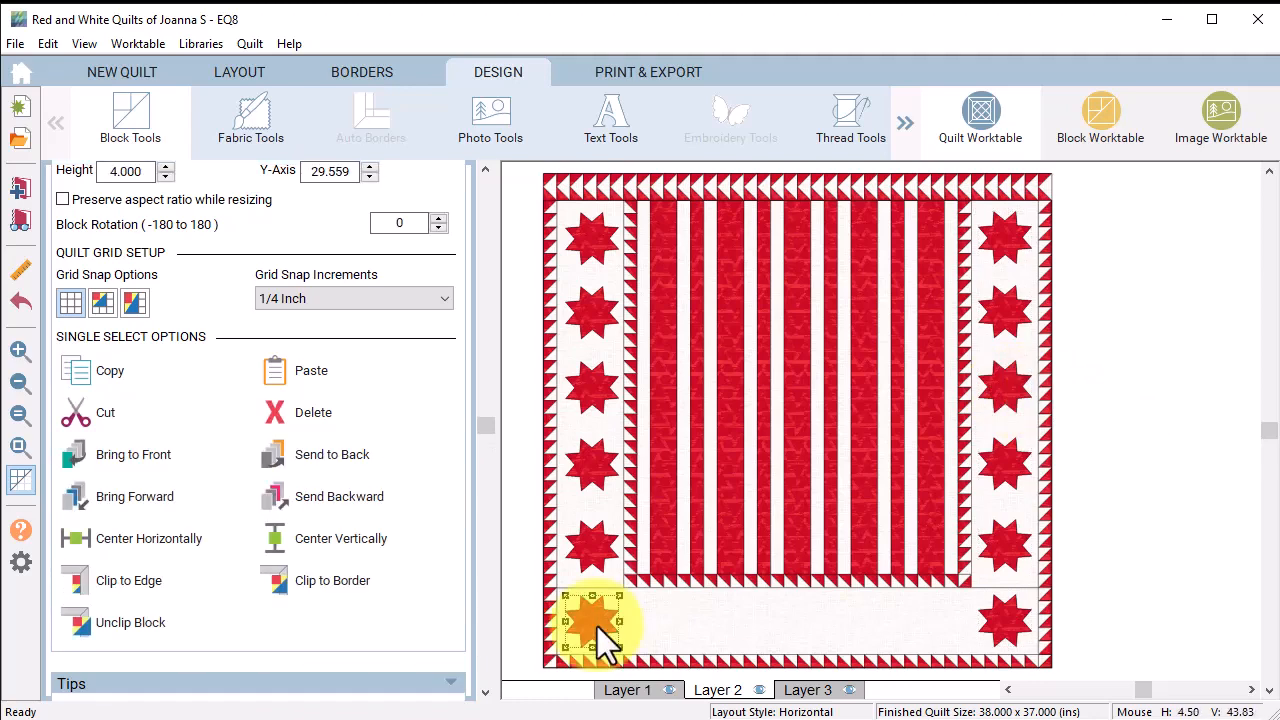
click(84, 363)
click(295, 365)
click(295, 365)
click(295, 365)
click(295, 365)
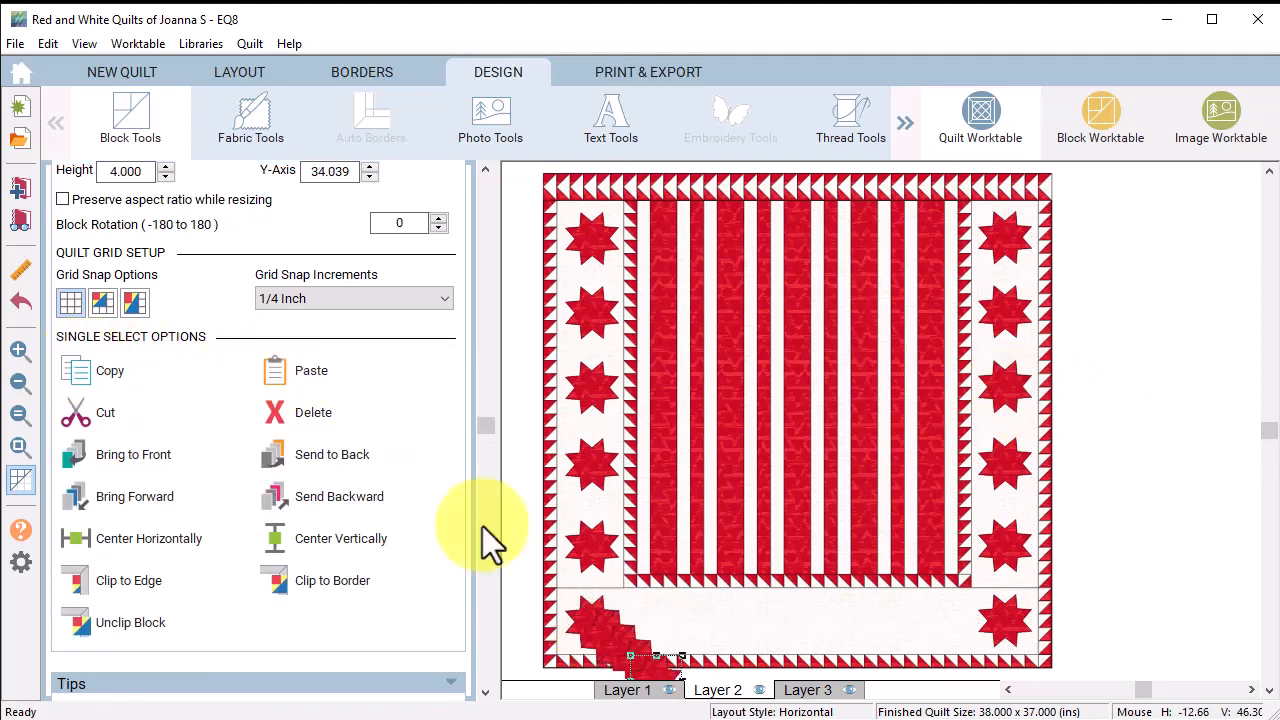
drag(652, 660, 765, 622)
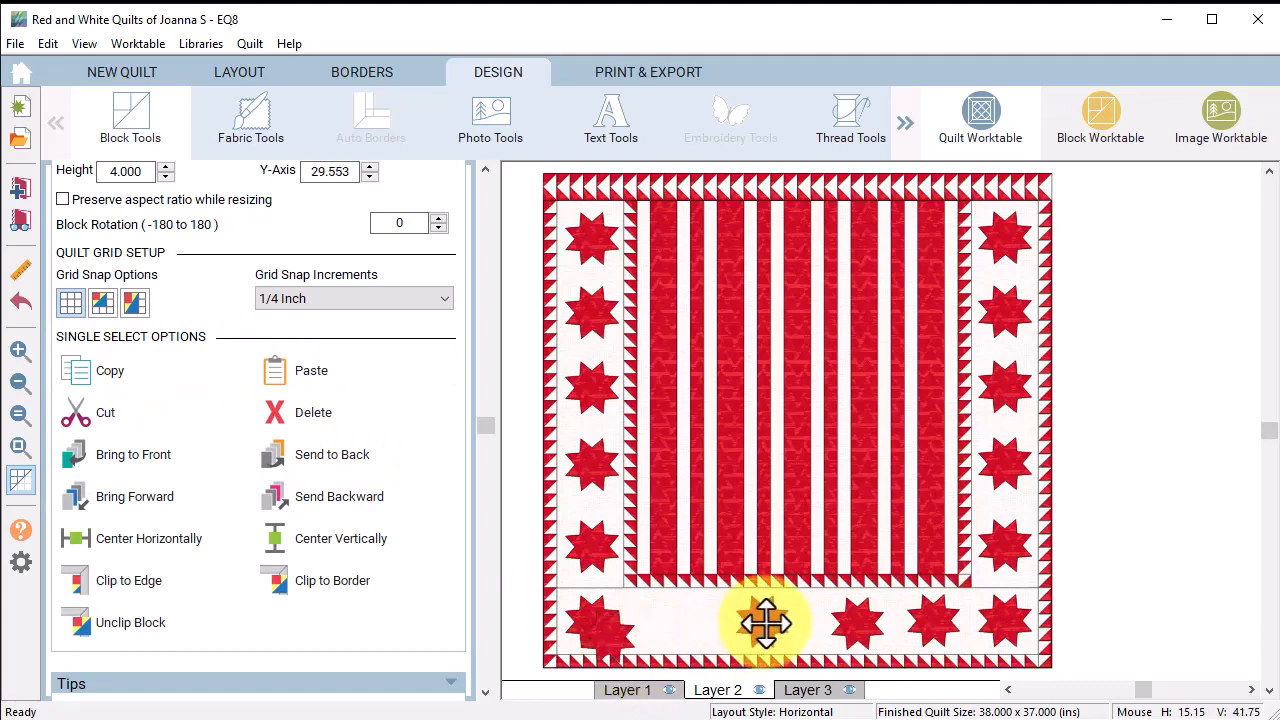
drag(619, 646, 674, 631)
drag(765, 618, 747, 617)
drag(849, 618, 821, 617)
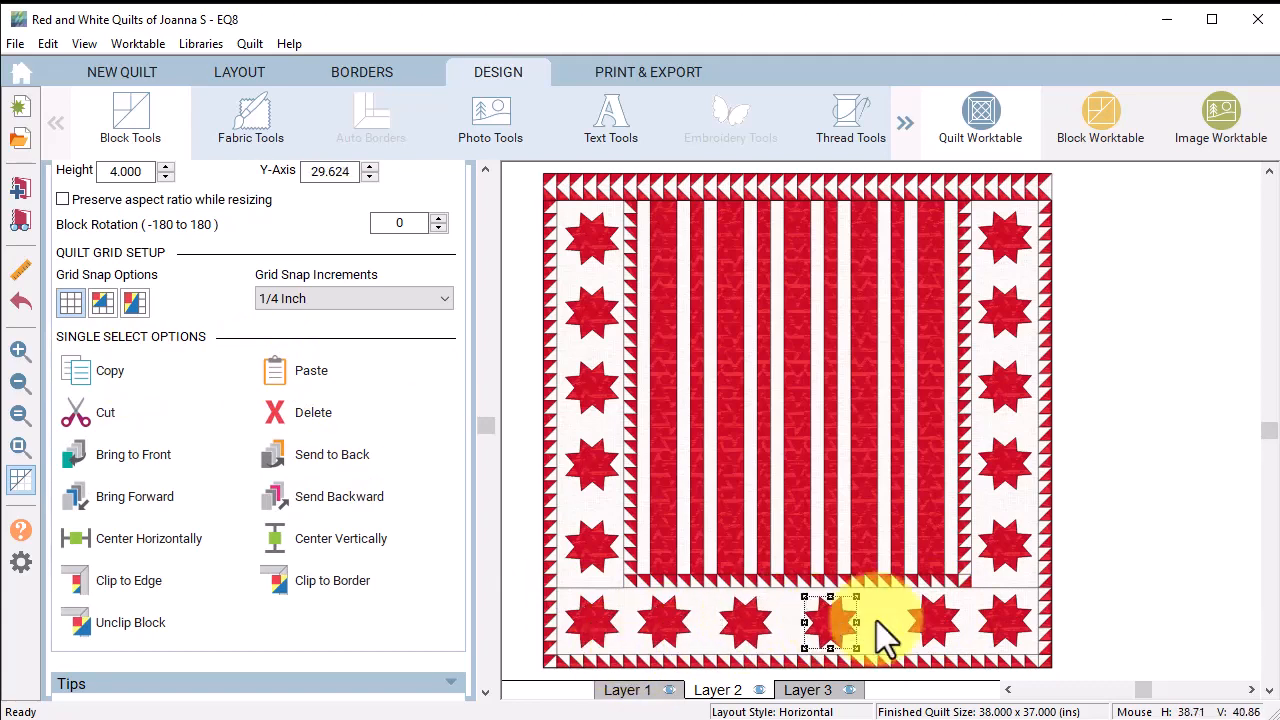
drag(936, 619, 923, 618)
drag(829, 621, 835, 621)
drag(744, 622, 756, 622)
drag(657, 623, 669, 623)
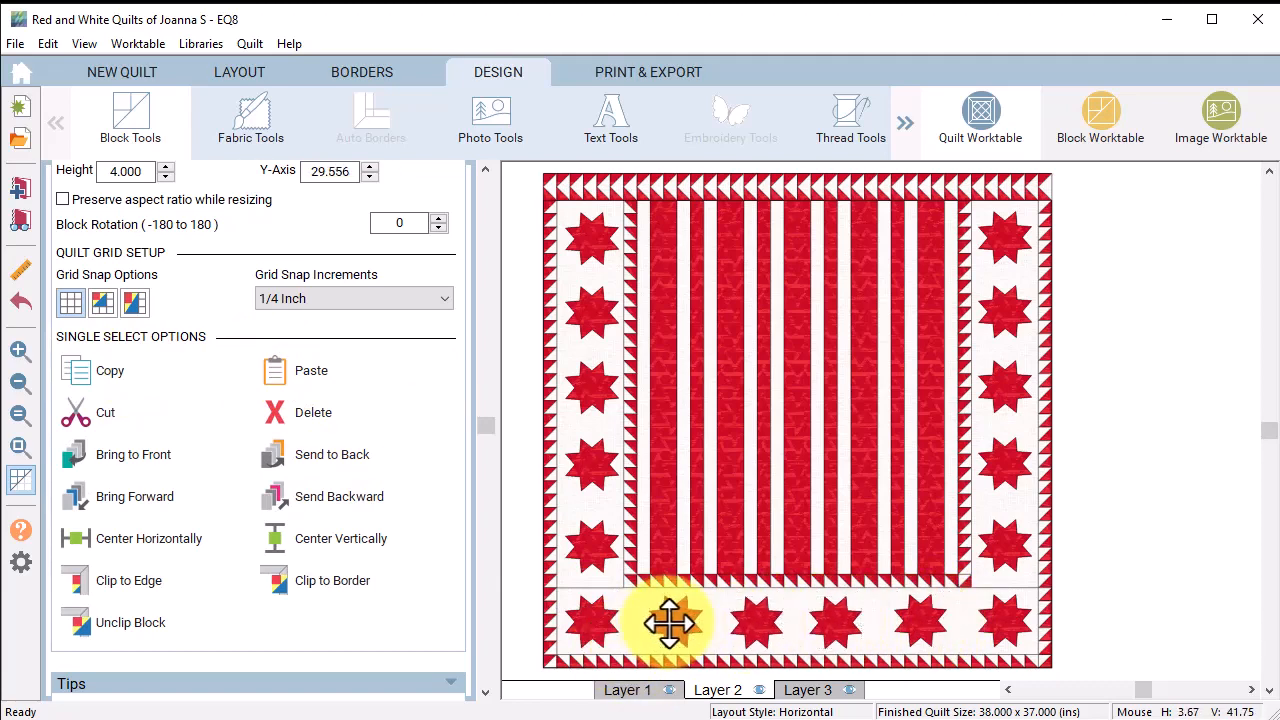
Step: Align the bottom-border stars along their tops and return to Layer 1
drag(509, 581, 1120, 690)
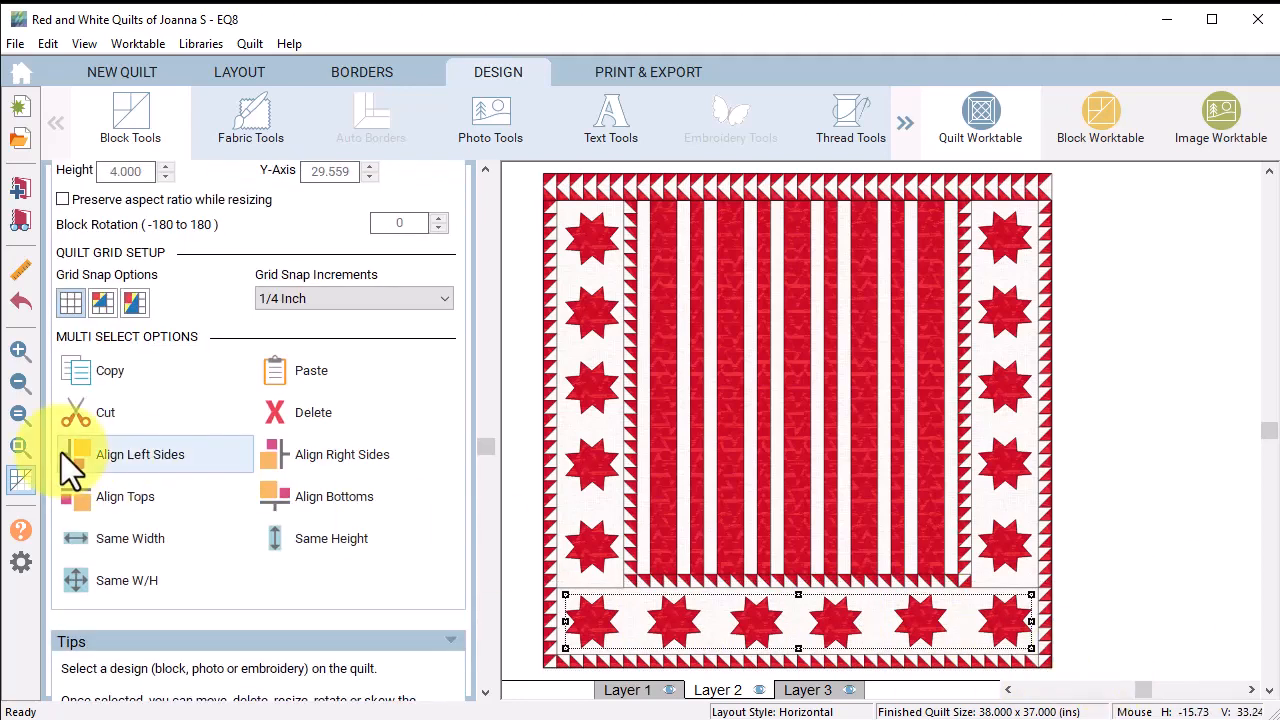
click(100, 500)
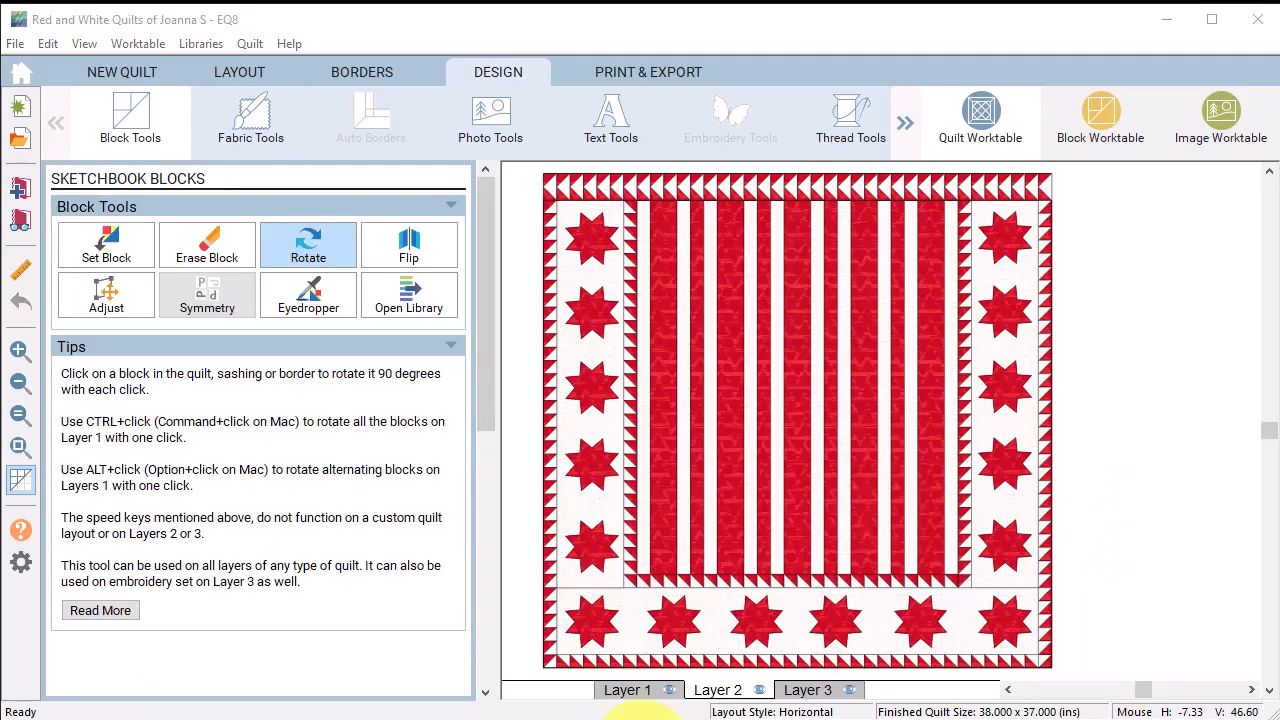
click(640, 690)
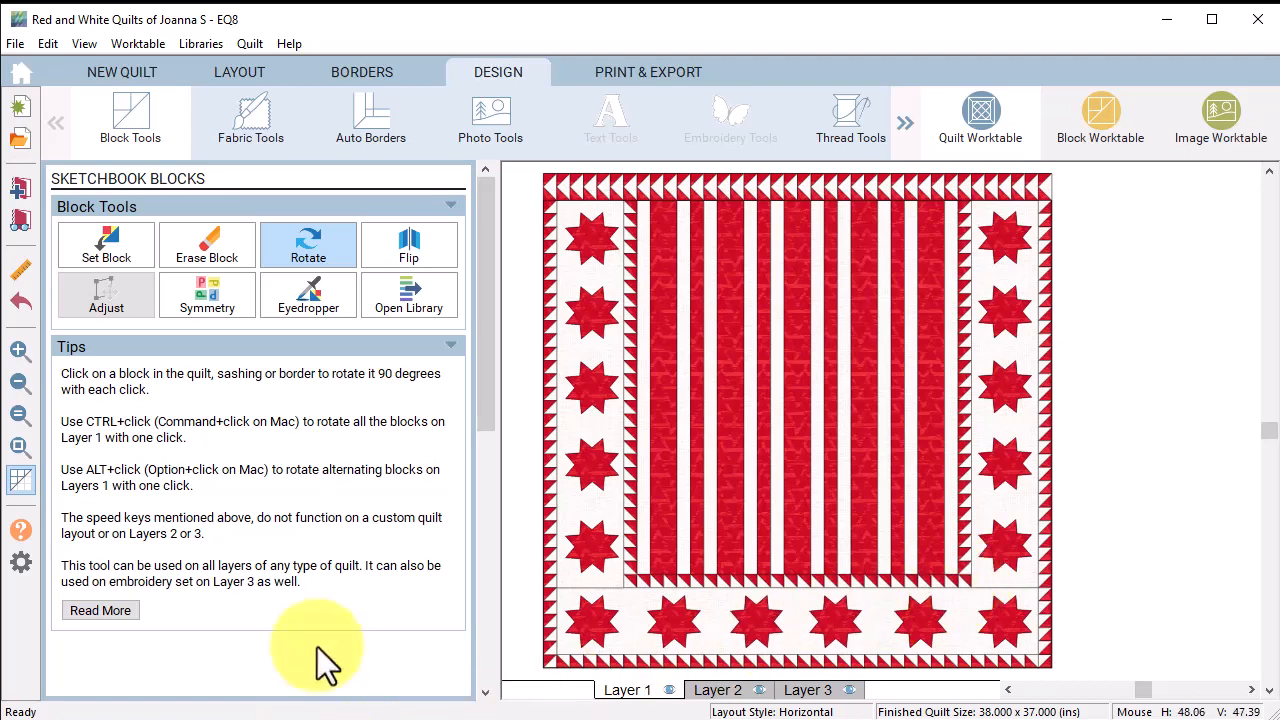
Step: Add a fifth, mitered border 0.25 inch wide on all sides, giving a 38.5 × 37.5 inch quilt
click(377, 74)
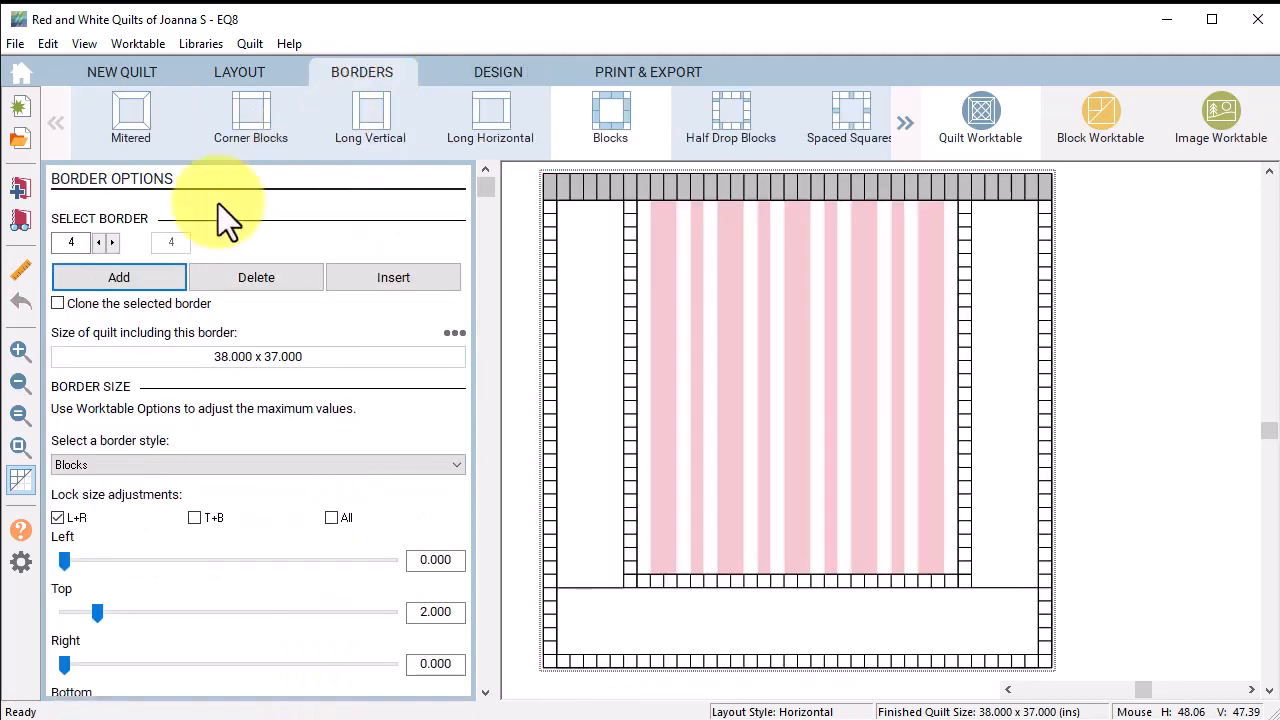
click(129, 275)
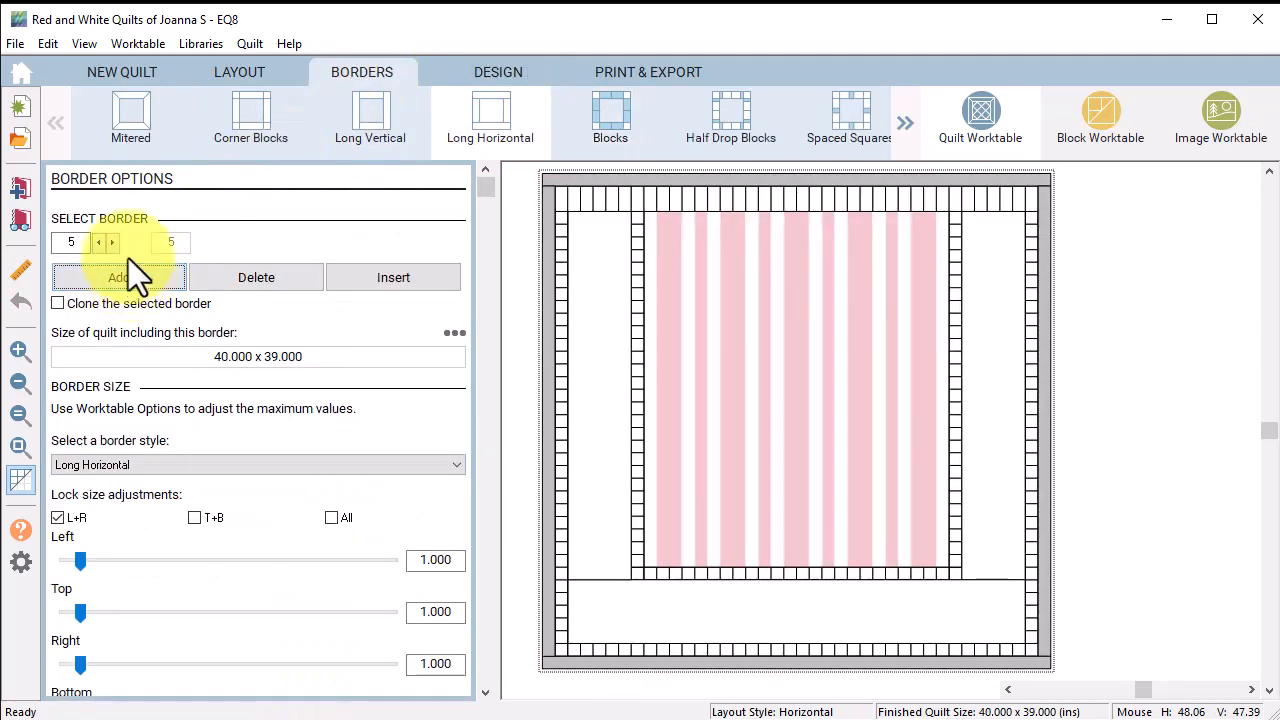
click(124, 128)
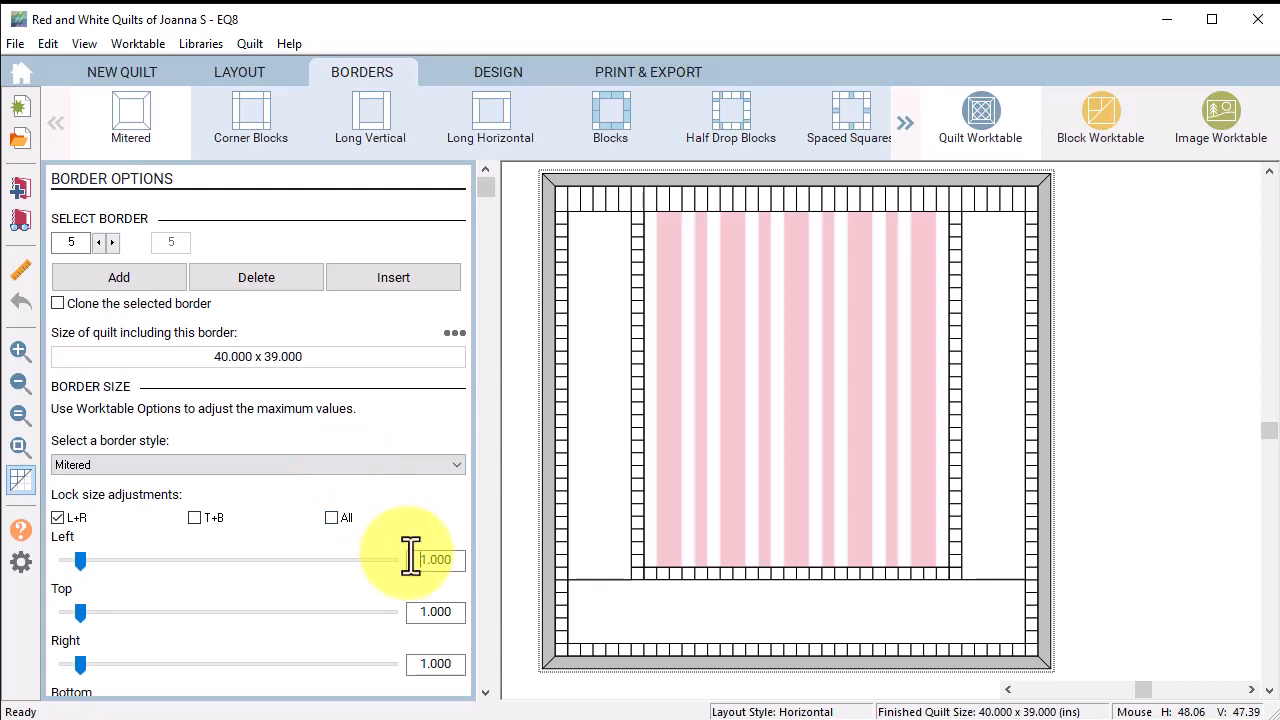
text(1)
click(343, 520)
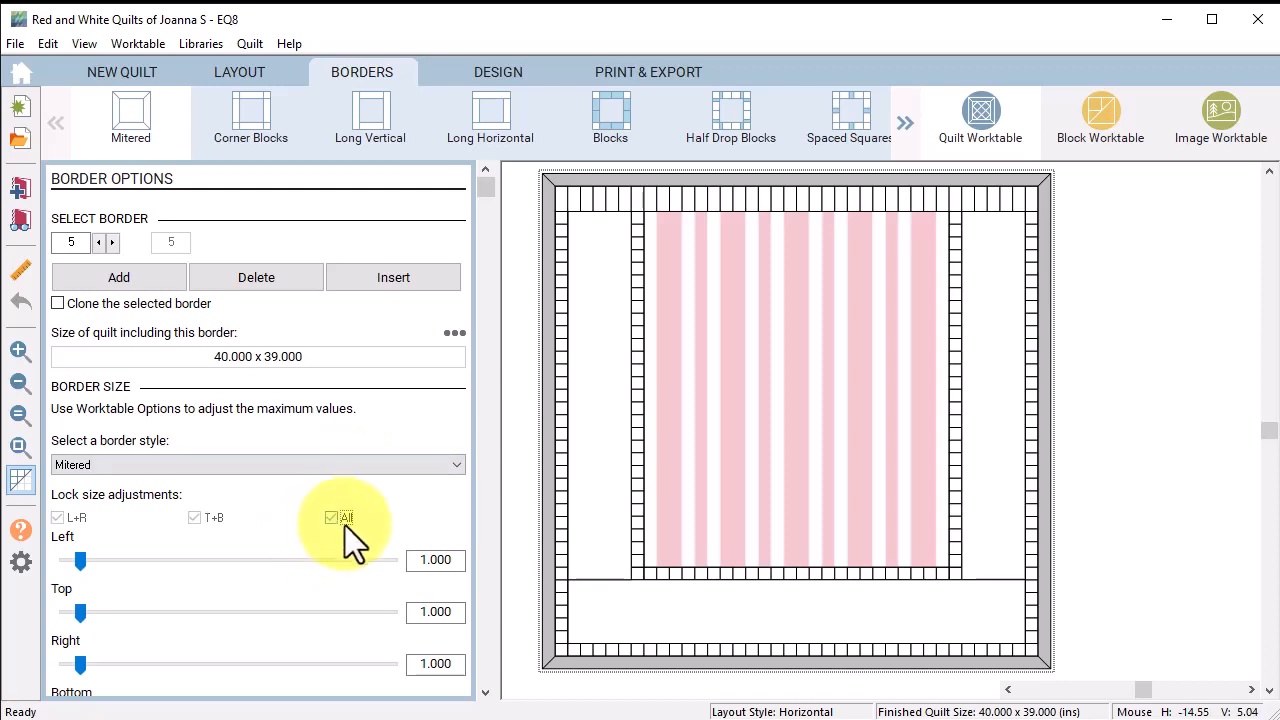
double_click(424, 560)
text(.25)
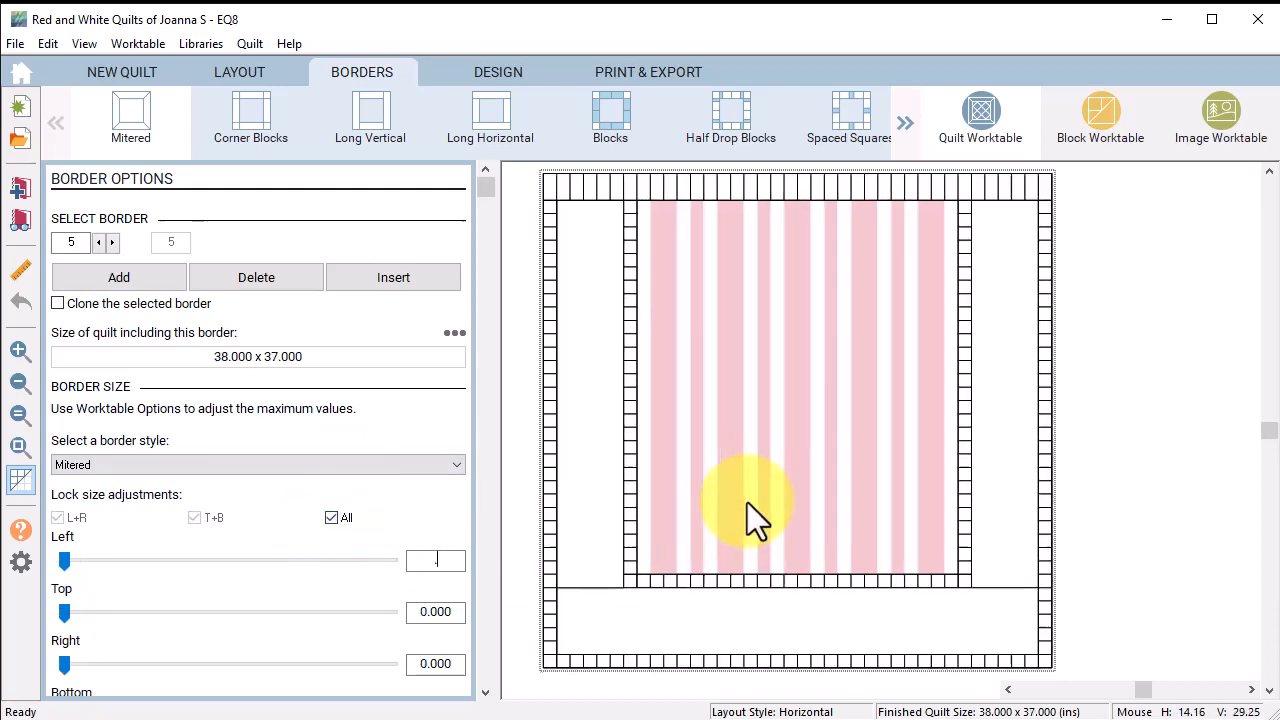
click(513, 79)
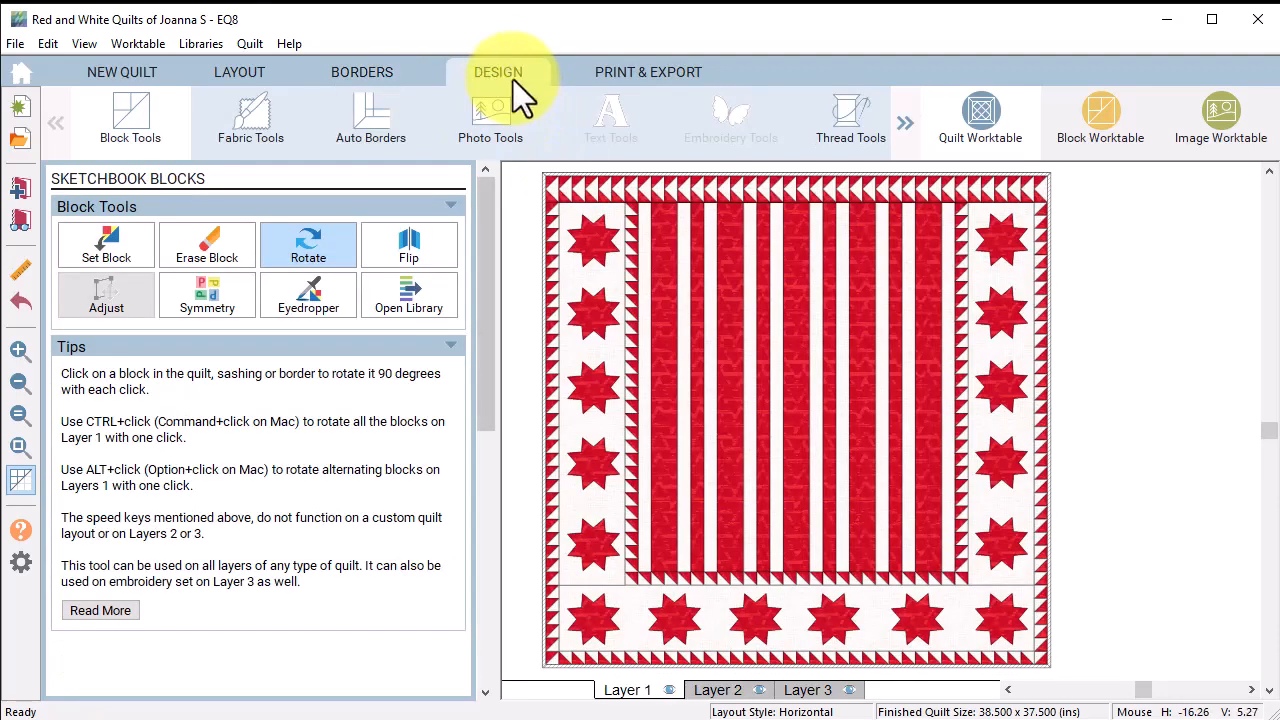
Step: Colour the thin 0.25-inch outer border with the red stripe fabric sampled from the quilt
click(243, 120)
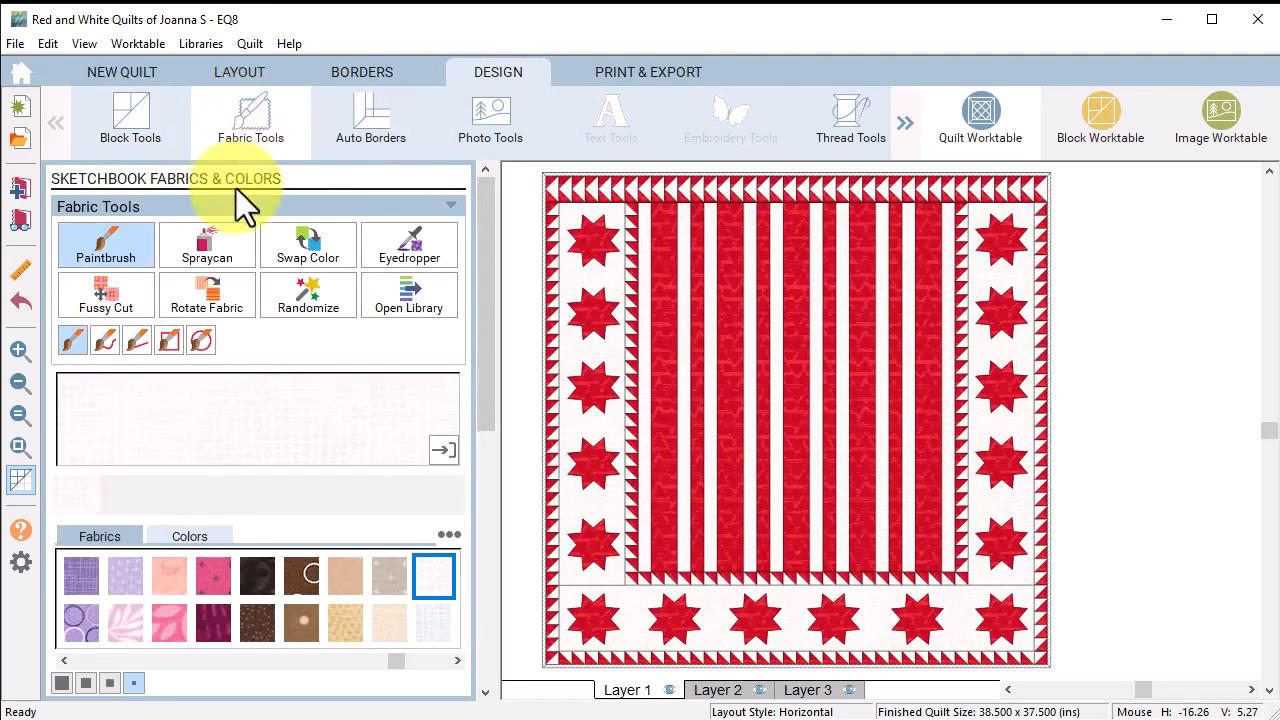
click(19, 350)
click(582, 222)
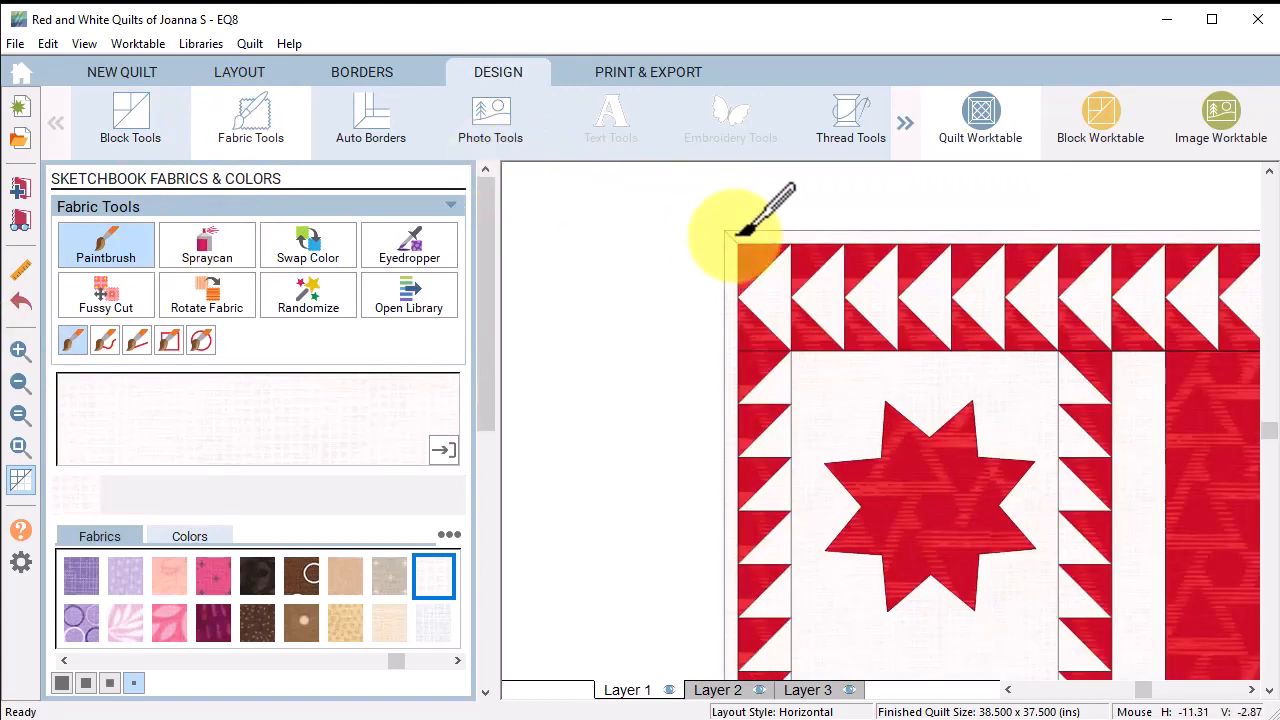
click(395, 245)
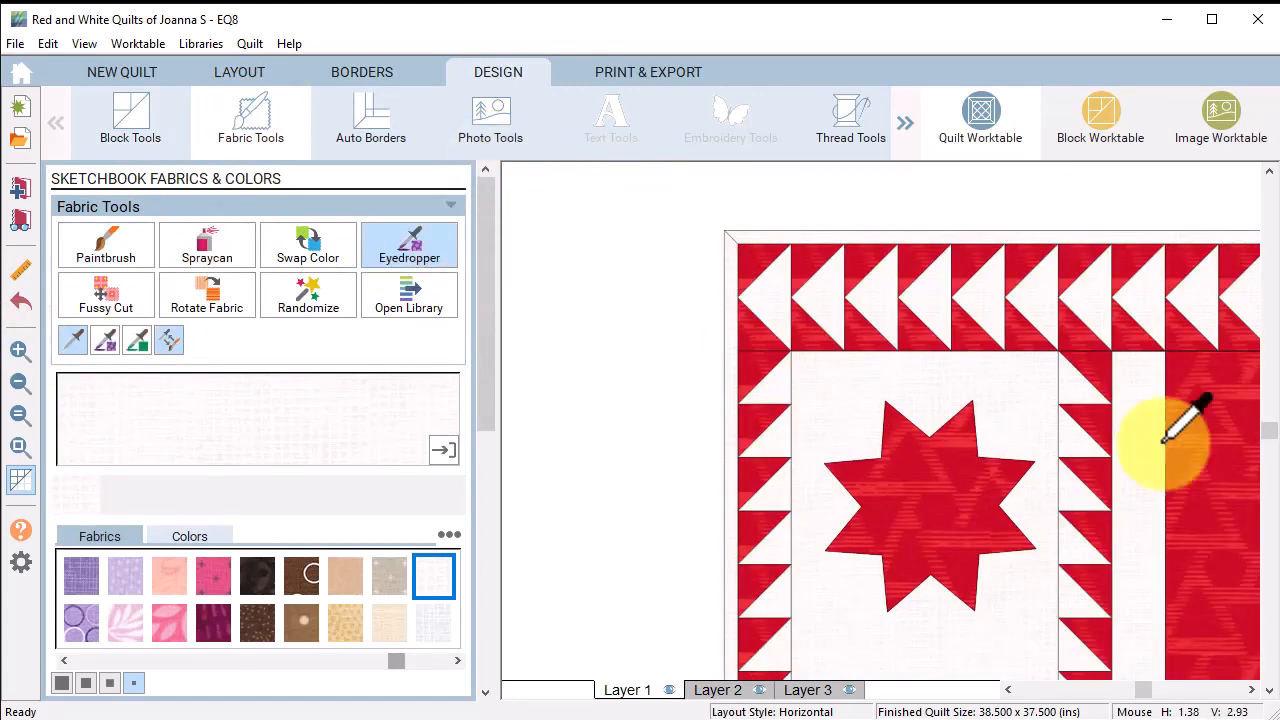
click(1187, 450)
click(765, 238)
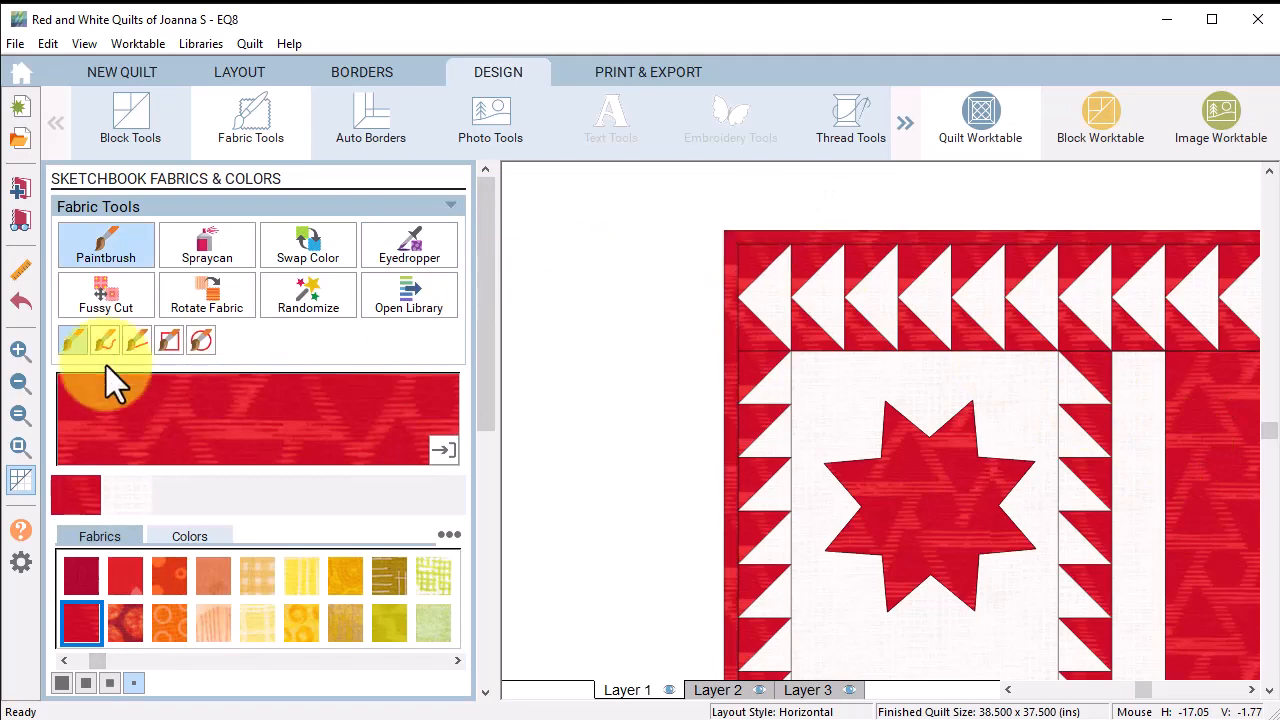
Step: Zoom to fit, refresh the view, and add the quilt to the Sketchbook
click(21, 415)
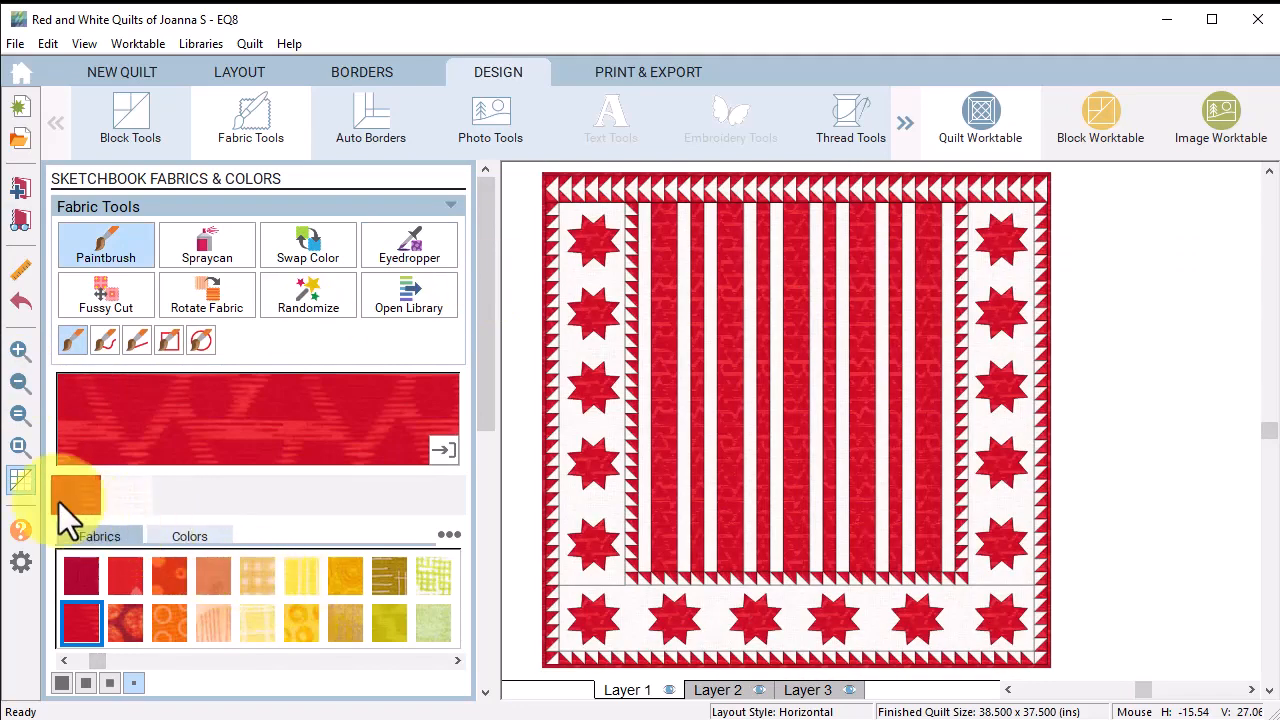
click(16, 483)
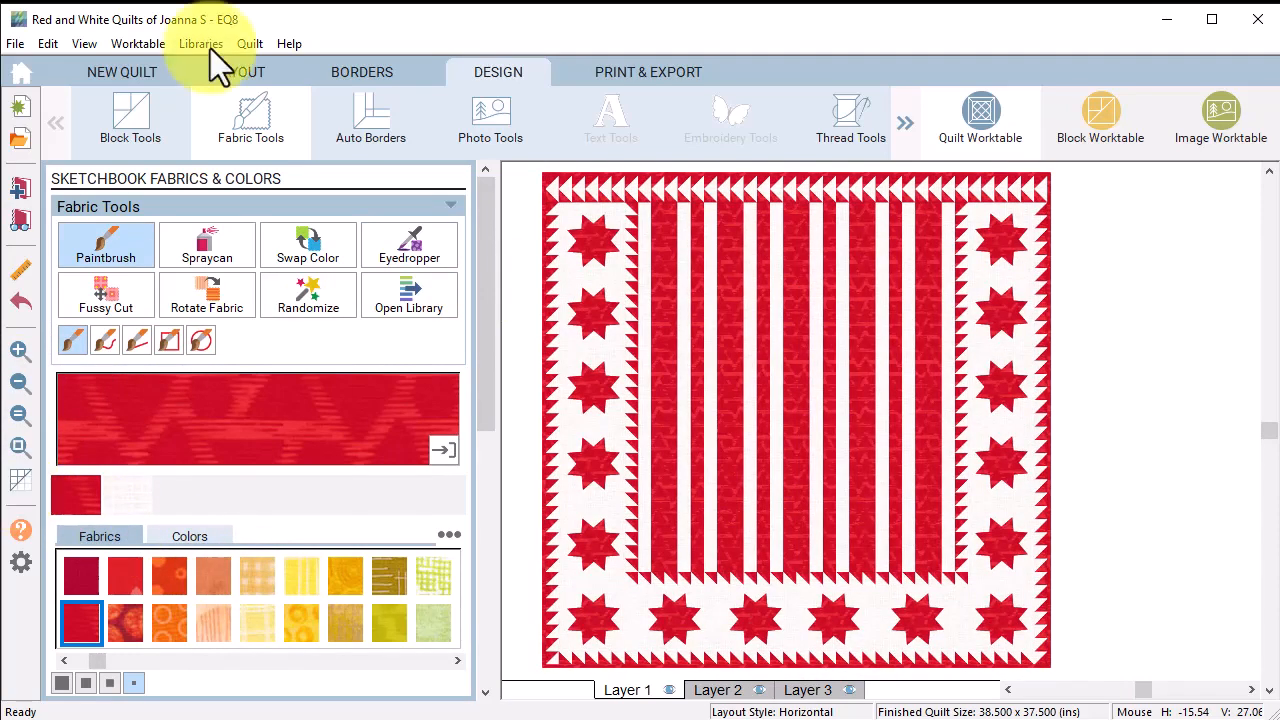
click(20, 187)
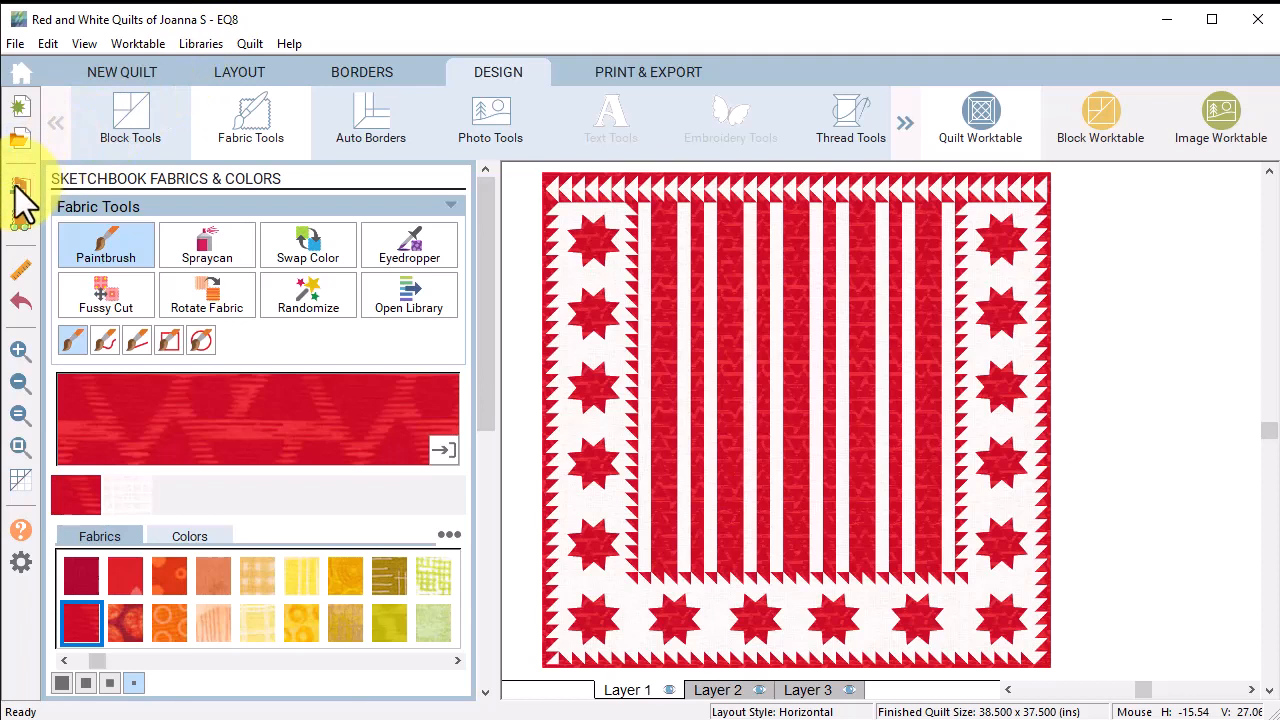